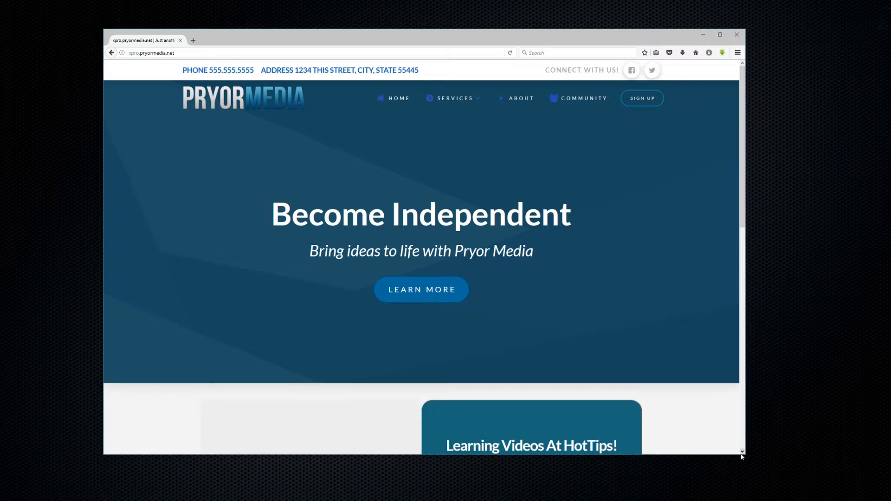
Narrow the Firefox window to the mobile layout and test the collapsed navigation menu
left_click_drag(748, 457, 759, 464)
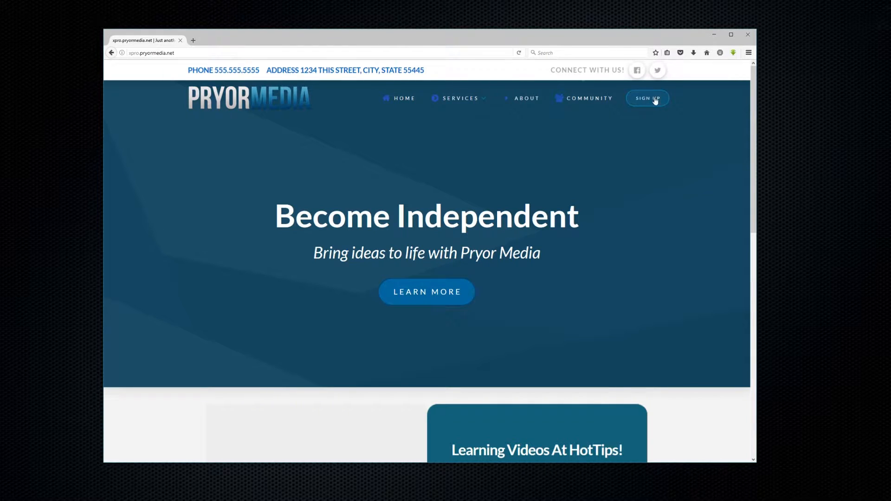
left_click_drag(757, 107, 272, 99)
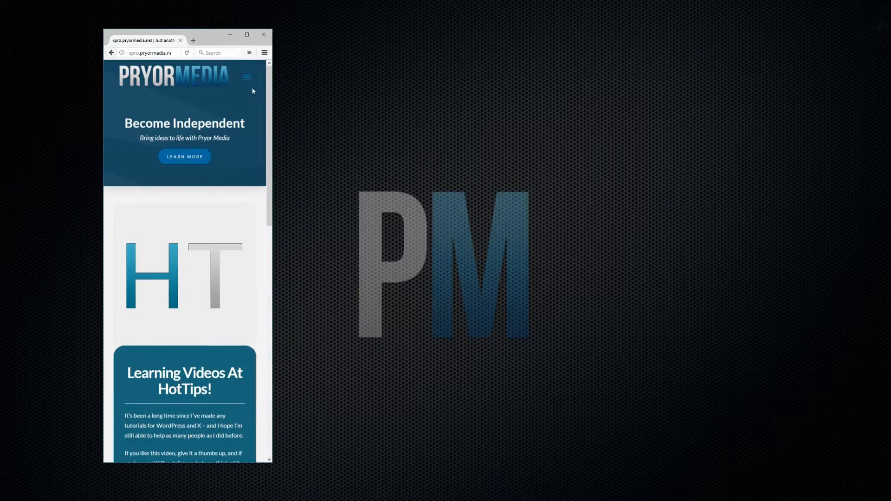
left_click(247, 77)
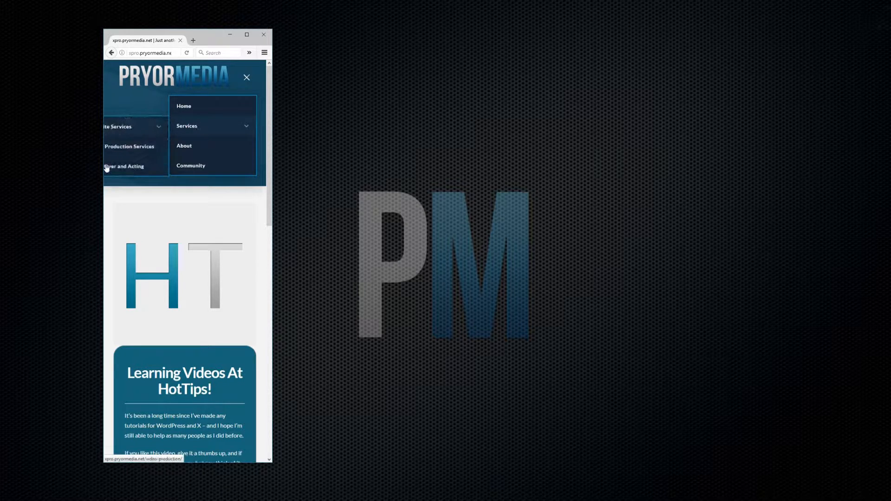
left_click(254, 77)
Widen Firefox back to the desktop layout and minimize it
left_click_drag(274, 100, 739, 102)
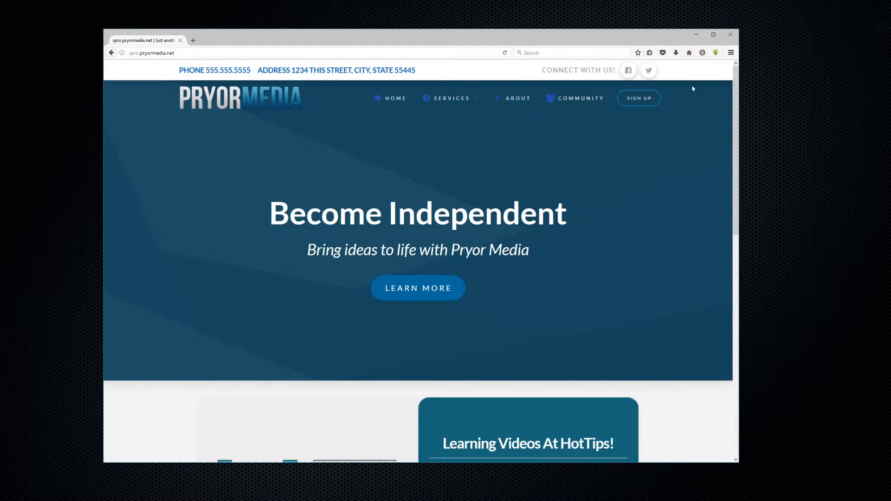
left_click_drag(245, 34, 276, 33)
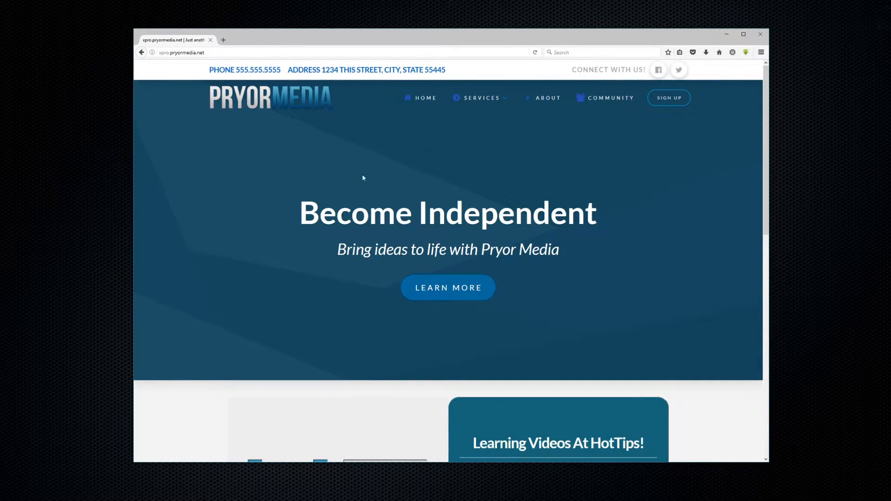
left_click(727, 35)
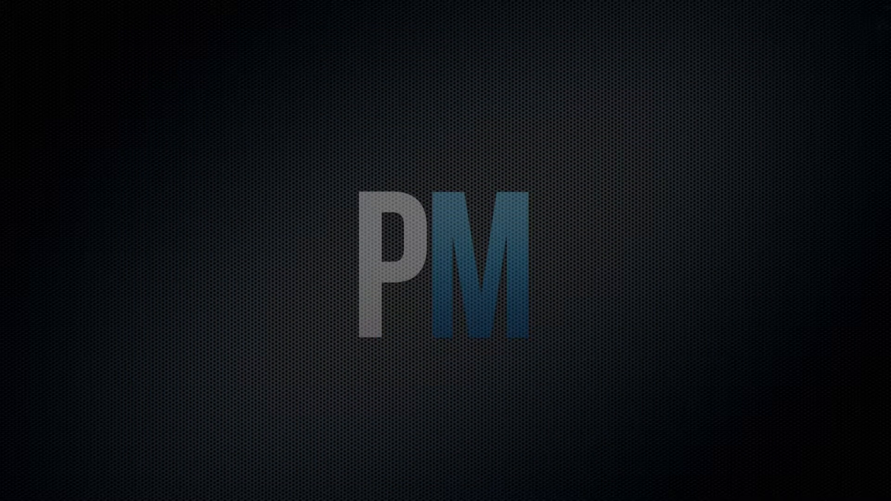
Restore Chrome from the taskbar, enlarge it, and launch X Pro from the WordPress admin bar
mouse_move(108, 500)
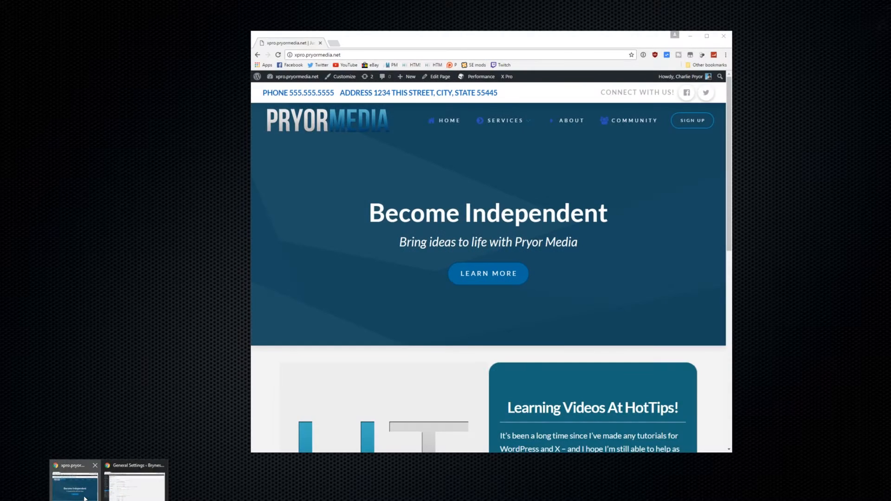
left_click(98, 492)
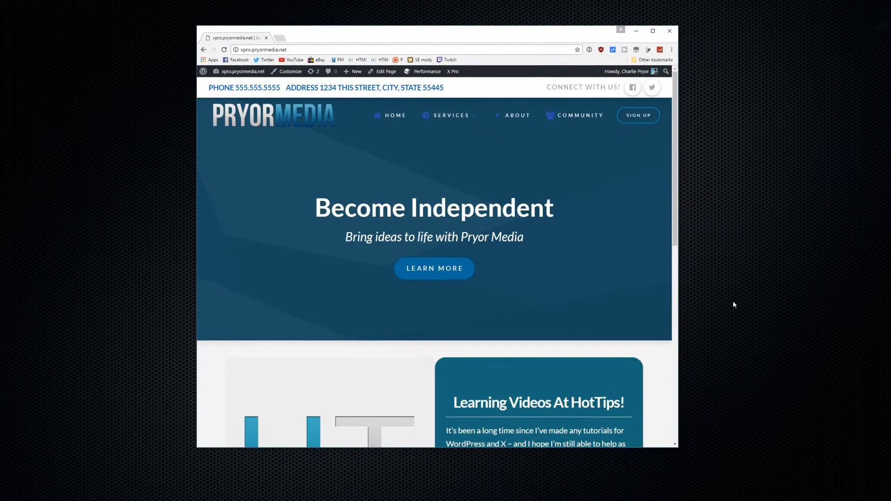
left_click_drag(683, 448, 833, 463)
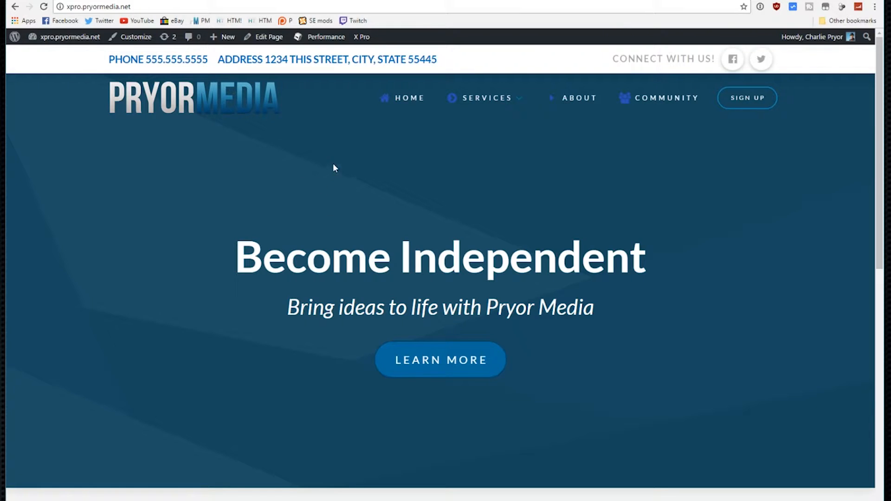
mouse_move(364, 40)
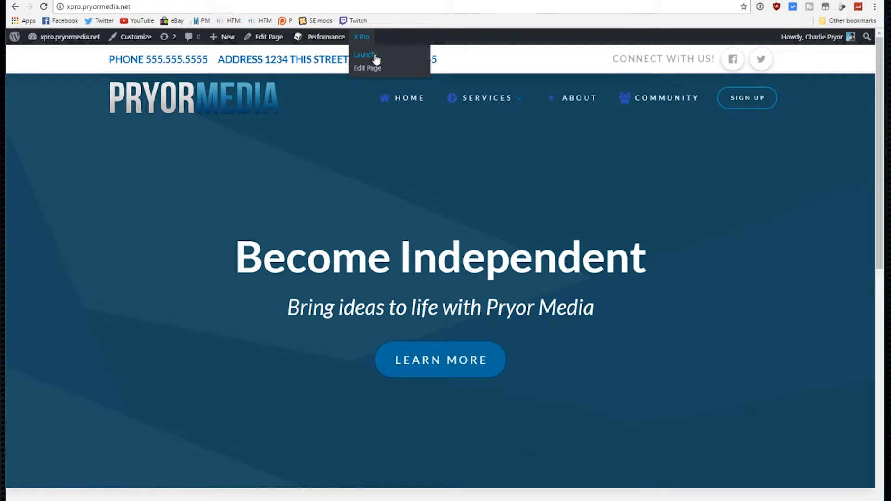
left_click(375, 55)
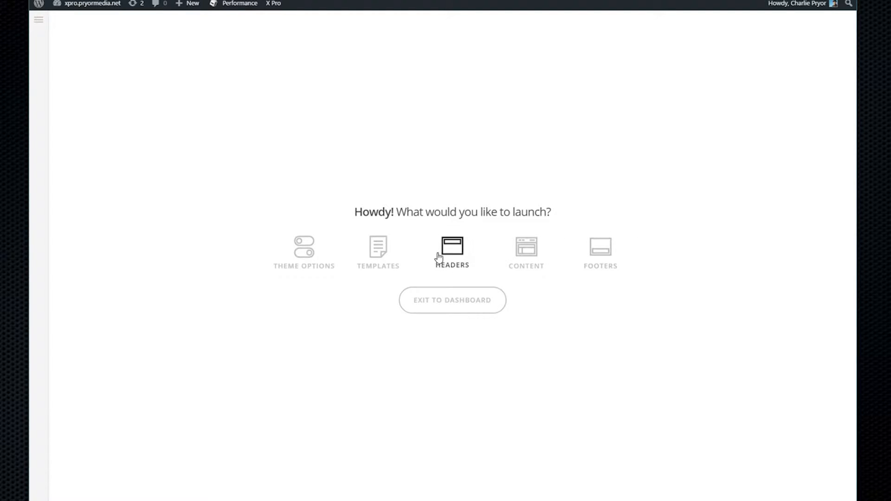
From the Headers list, start editing the 'Pryor Media New' header
left_click(459, 252)
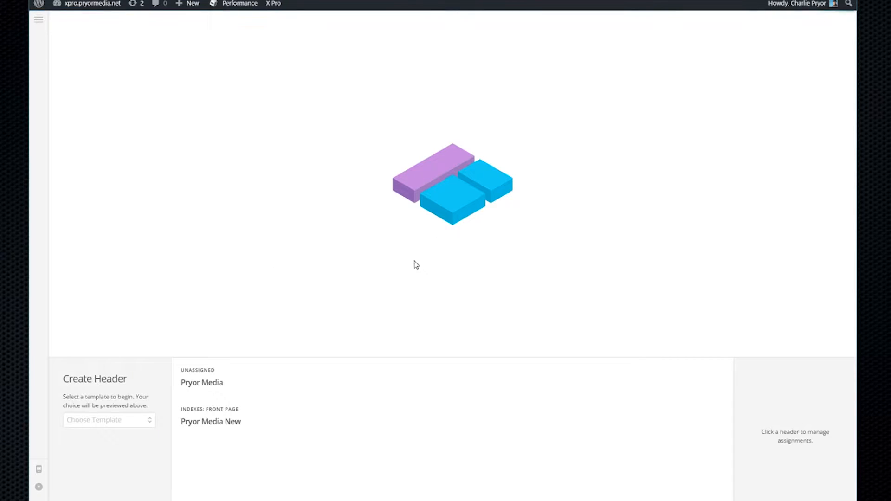
mouse_move(253, 410)
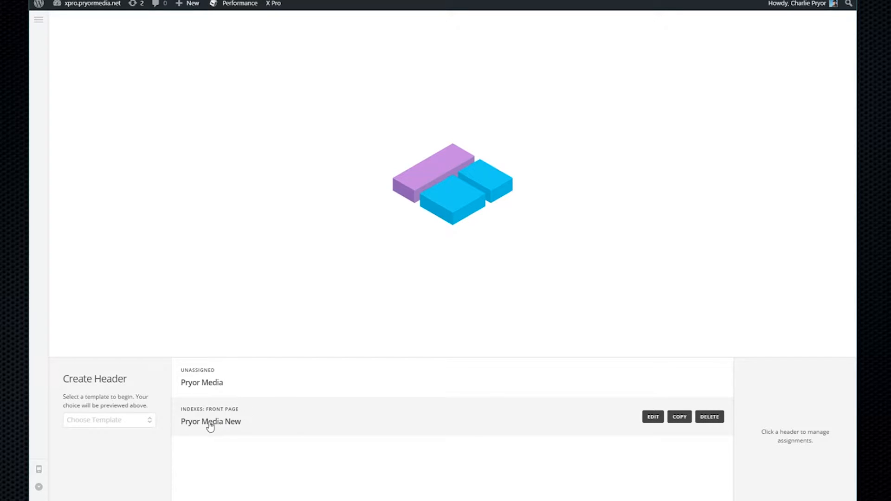
left_click(653, 417)
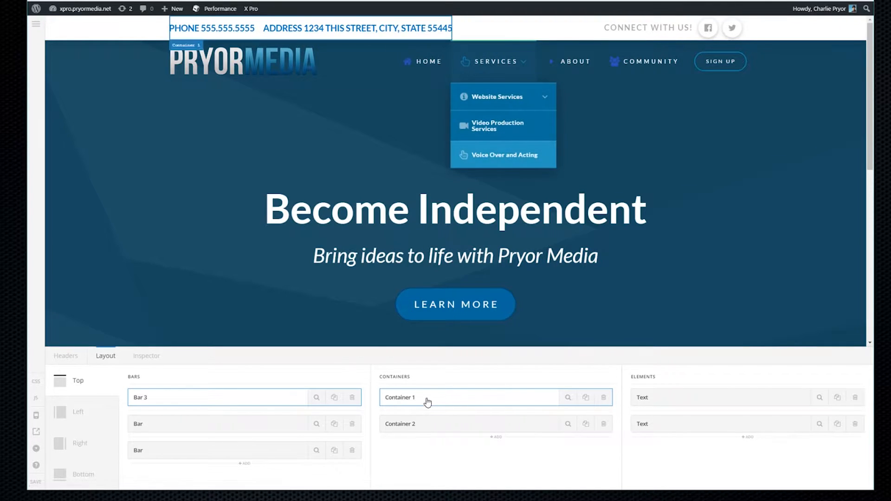
Select the second bar and its navigation container, then turn on responsive device previews
left_click(214, 425)
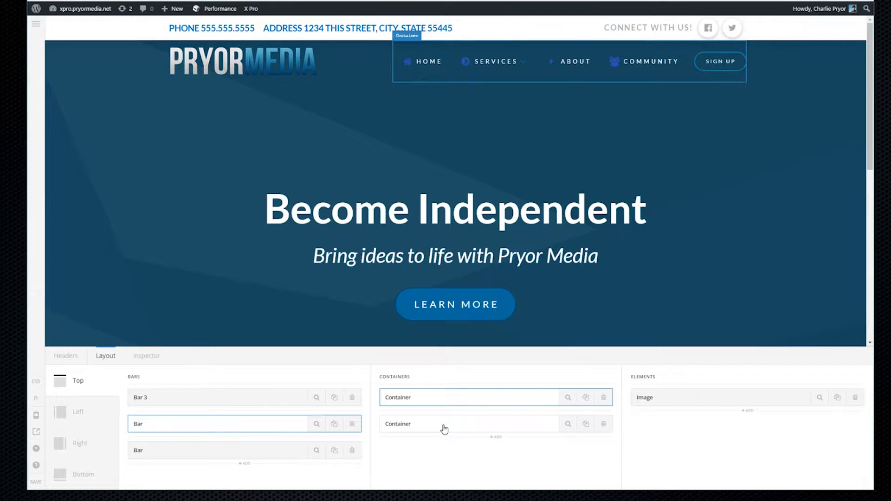
left_click(528, 428)
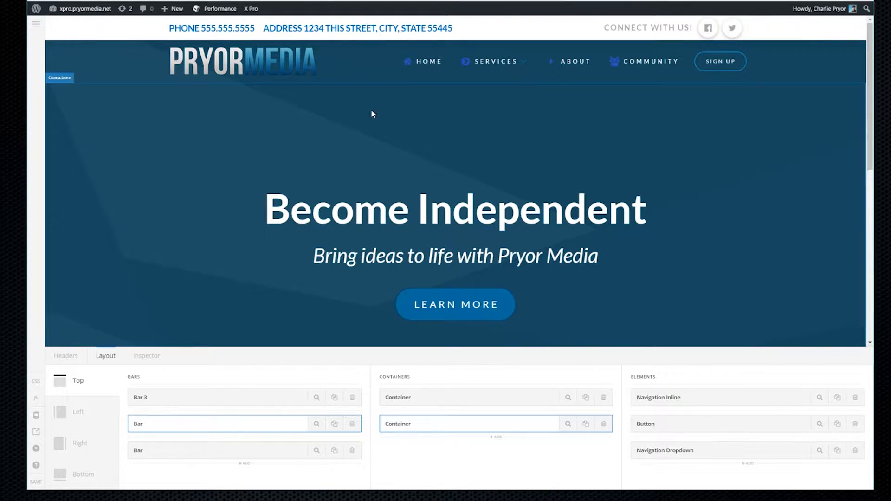
left_click(35, 417)
Cycle the preview through 481px–767px, 980px–1199px and 1200px & up, ending on 980px–1199px
left_click(625, 27)
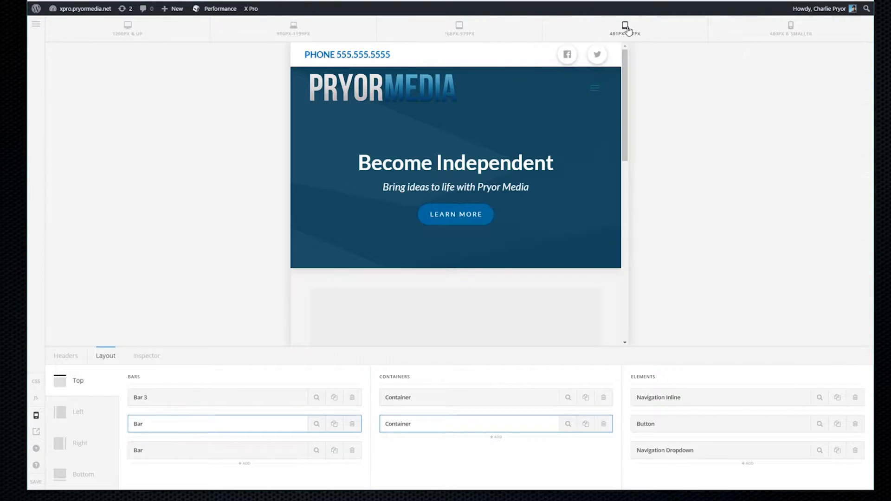
left_click(289, 32)
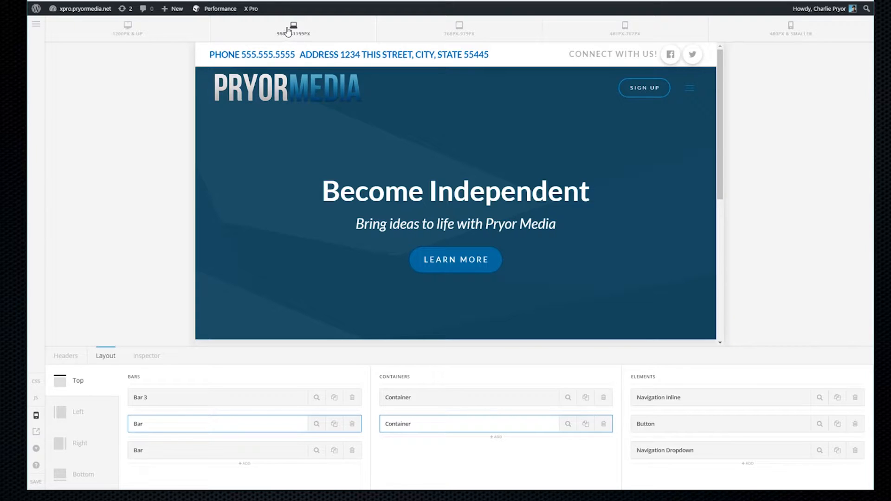
left_click(132, 32)
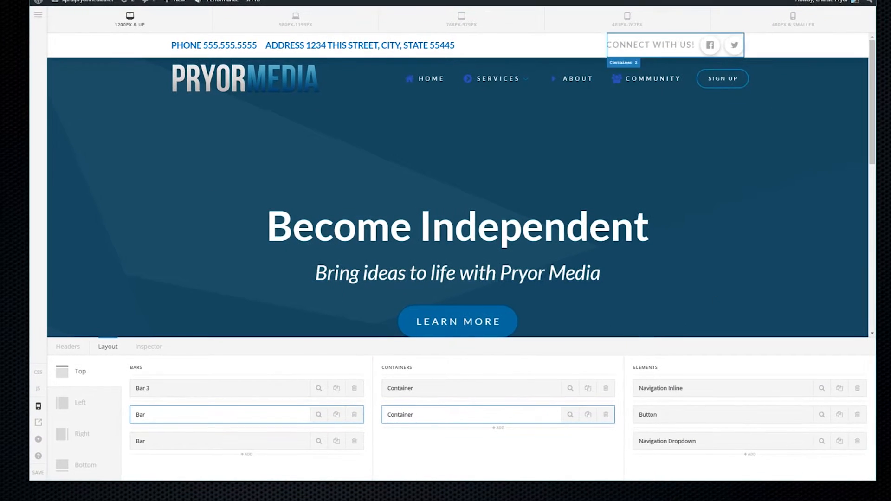
left_click_drag(876, 481, 890, 500)
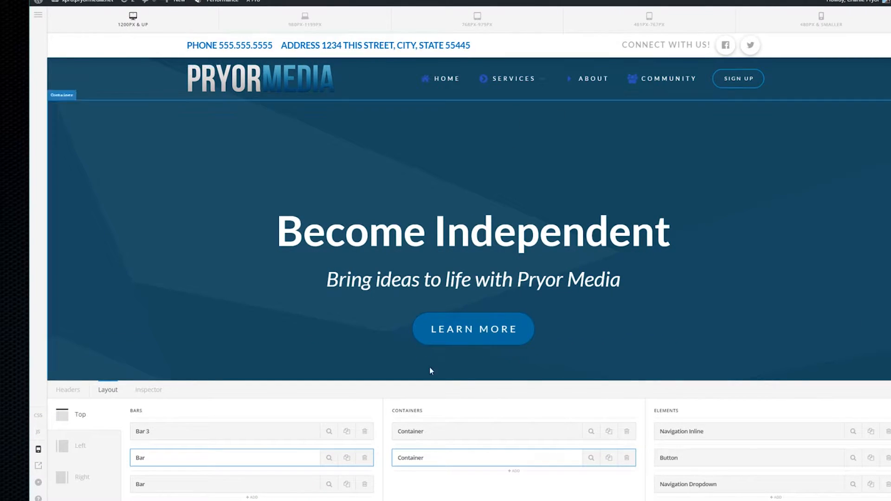
left_click(305, 19)
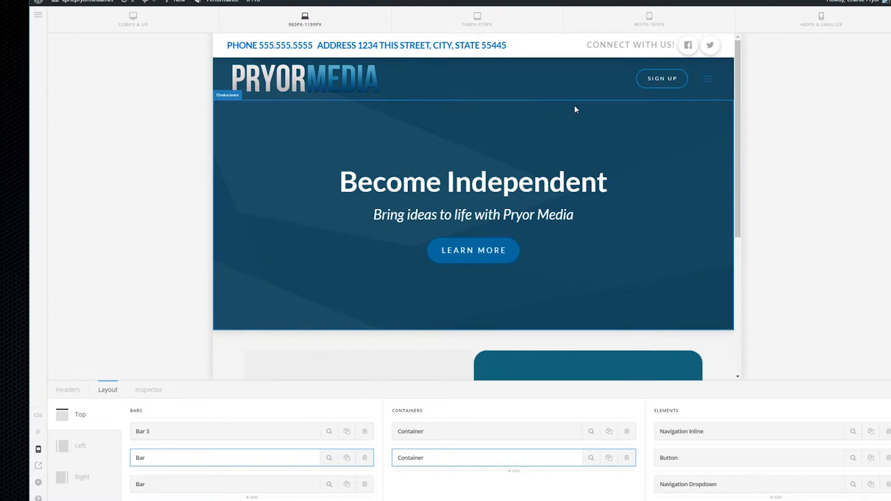
Open the collapsed navigation dropdown, check the Services submenus, and close it
left_click(709, 84)
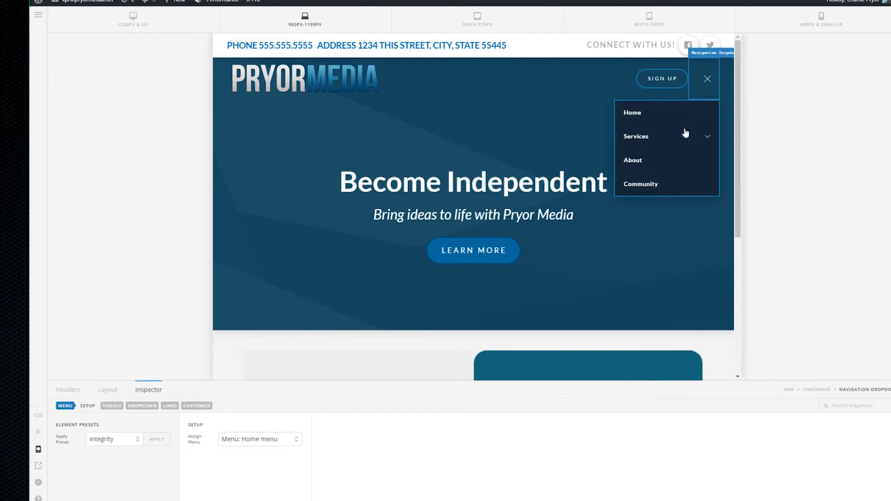
mouse_move(635, 136)
mouse_move(540, 139)
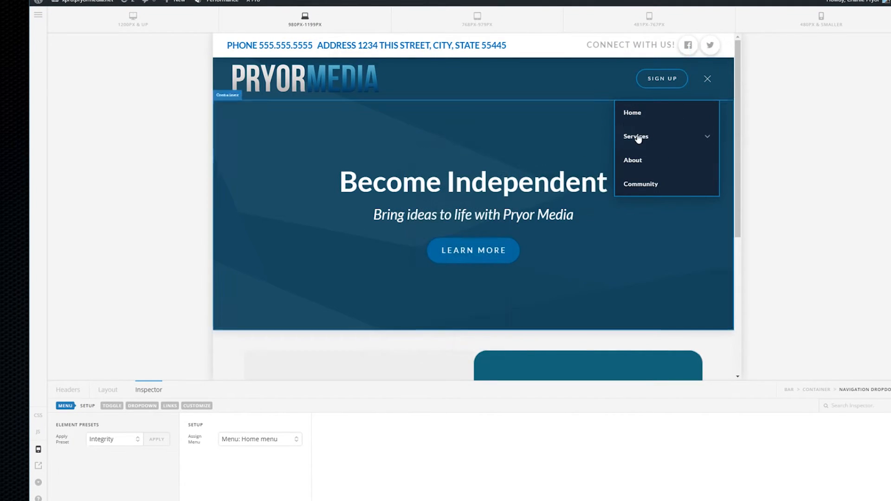
mouse_move(567, 138)
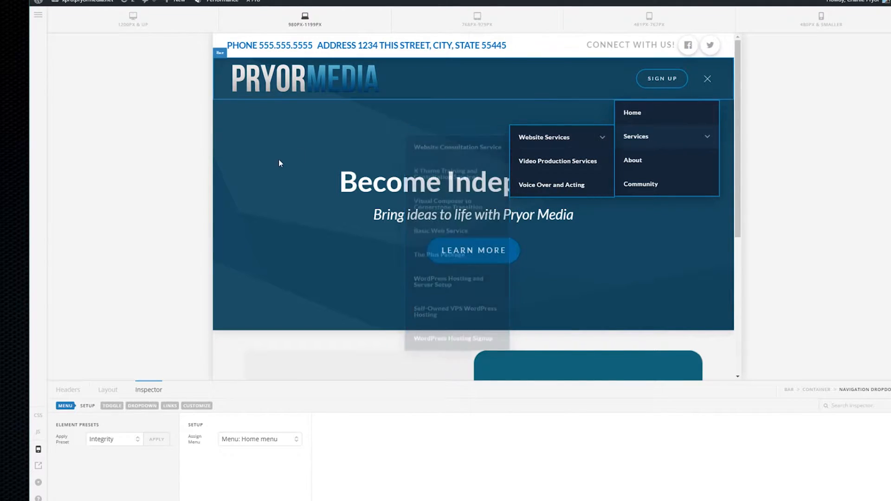
mouse_move(693, 143)
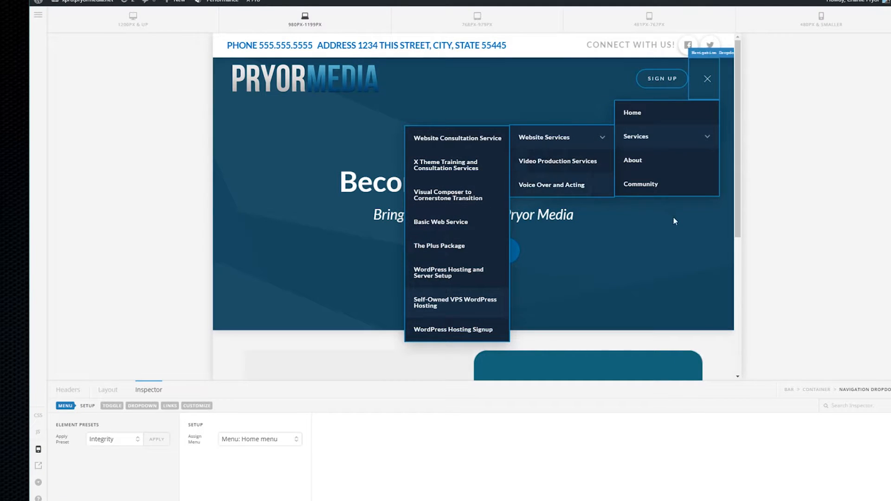
left_click(711, 85)
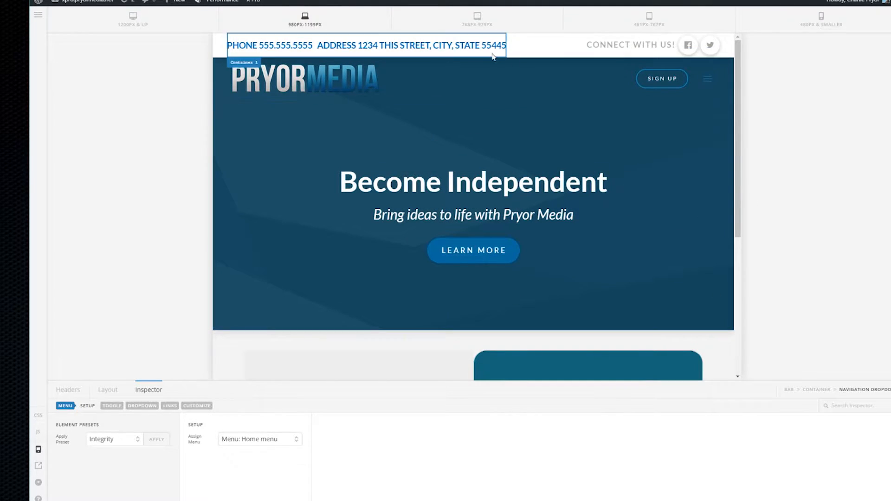
At the 480px & smaller preview, open the dropdown and expand the Website Services submenu
left_click(820, 21)
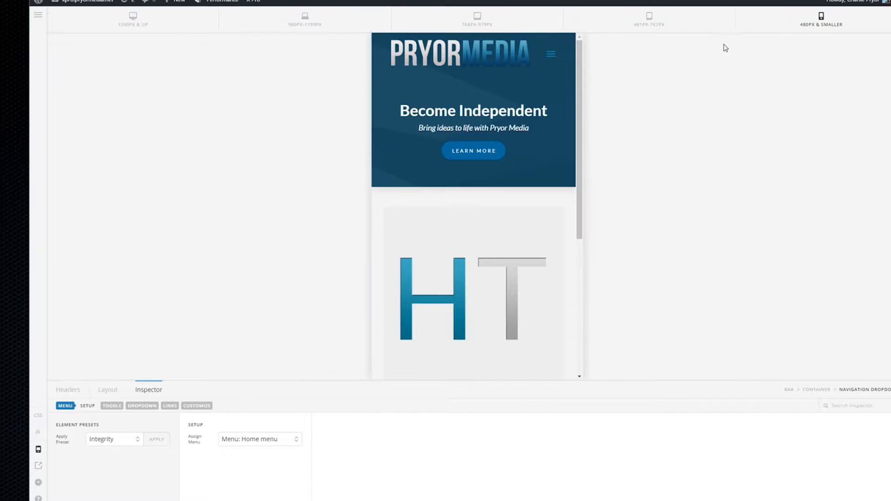
left_click(553, 55)
mouse_move(512, 113)
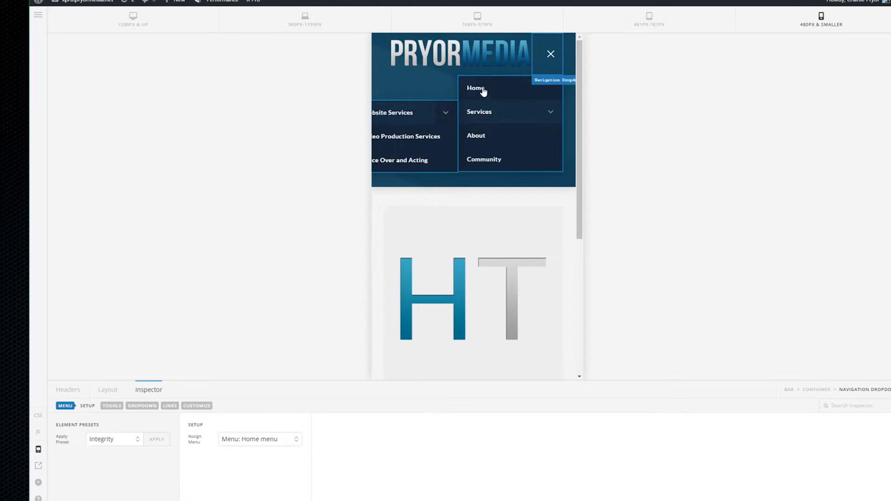
left_click(442, 120)
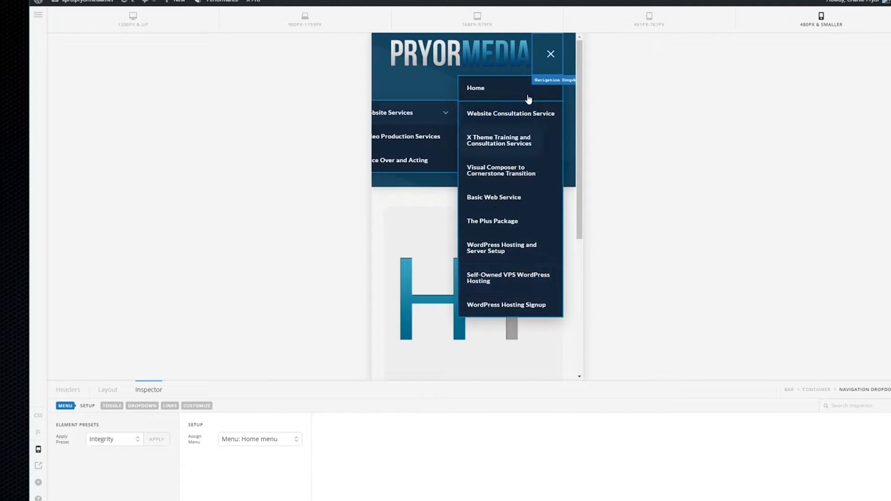
left_click(553, 55)
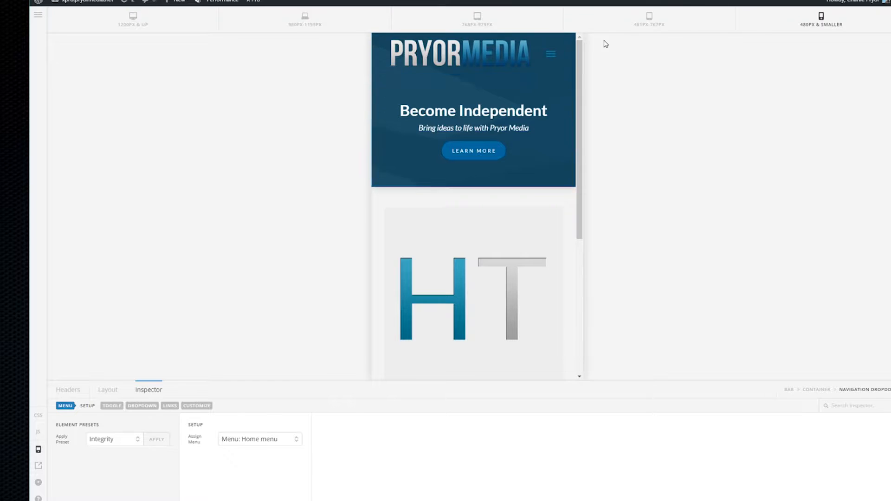
Toggle the mobile dropdown closed and open several times, leaving it open
left_click(551, 58)
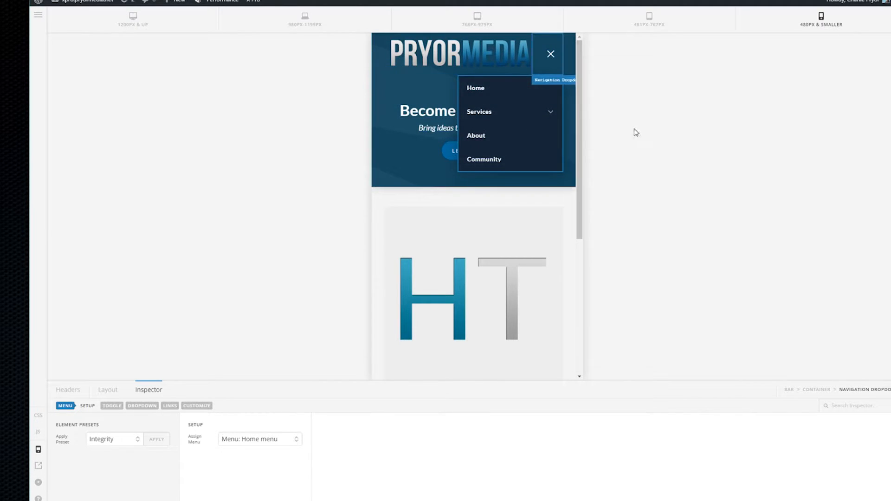
left_click(551, 56)
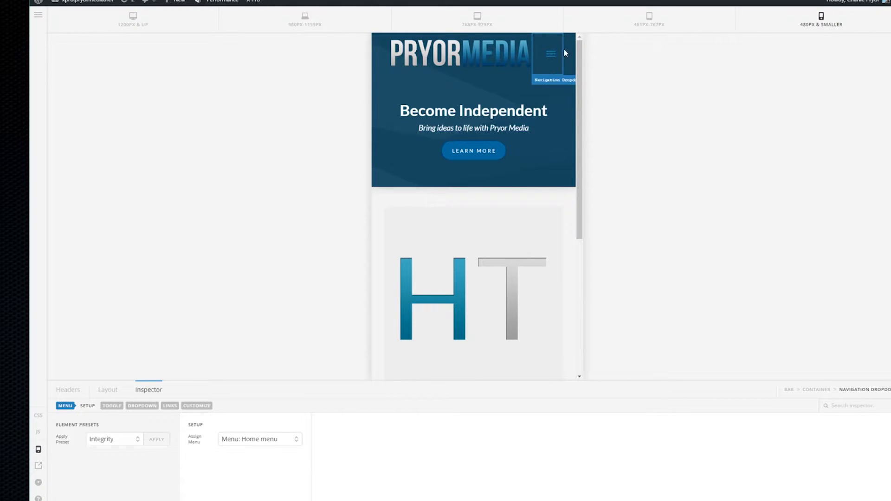
left_click(551, 55)
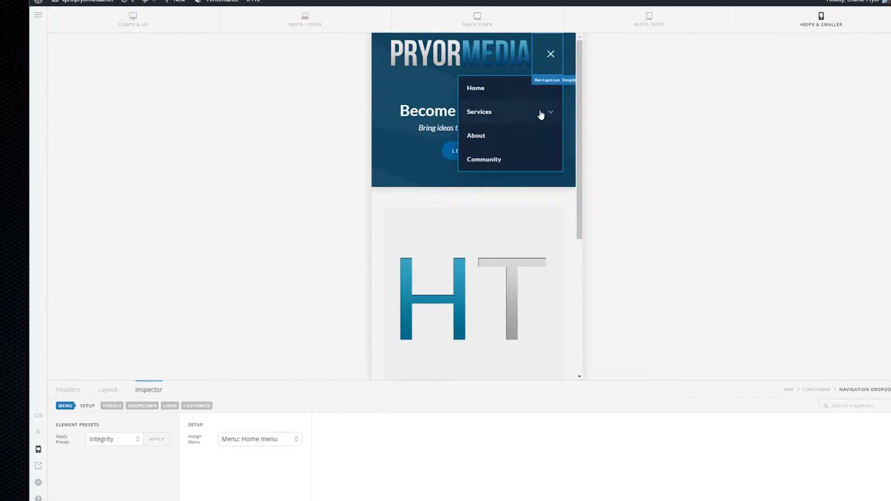
mouse_move(541, 114)
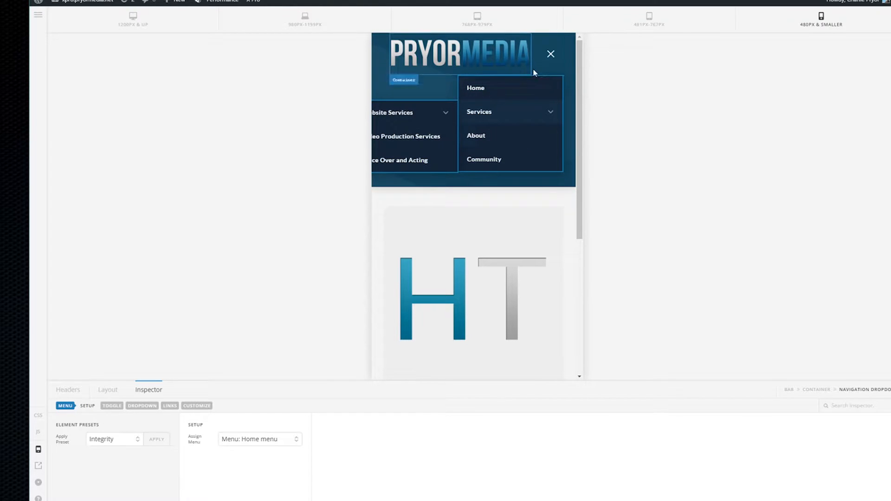
left_click(551, 57)
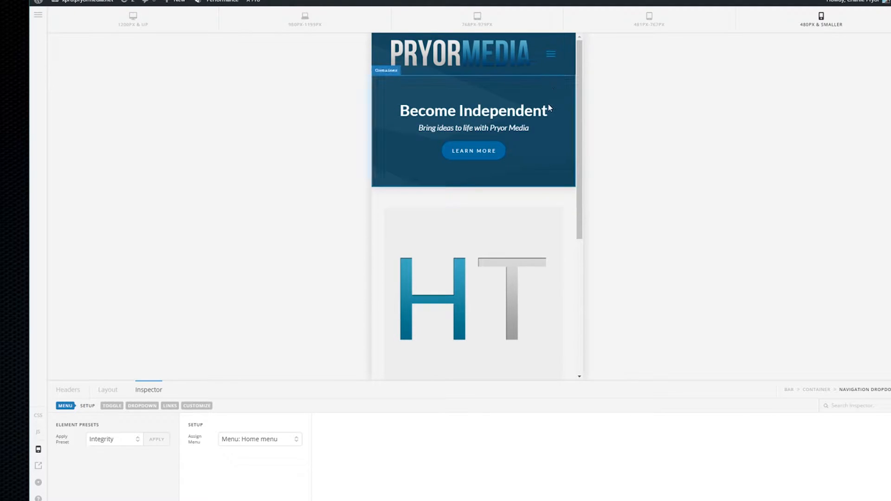
left_click(553, 57)
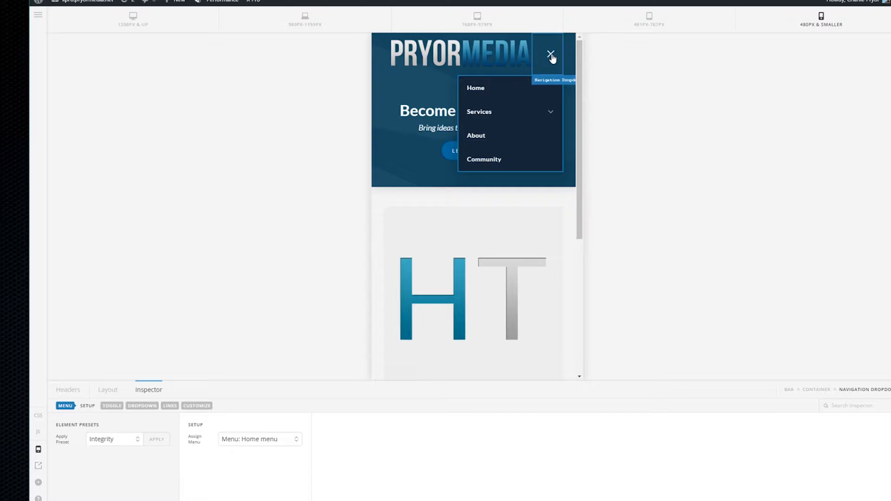
Check the Services flyout submenu, then close the mobile dropdown
mouse_move(552, 113)
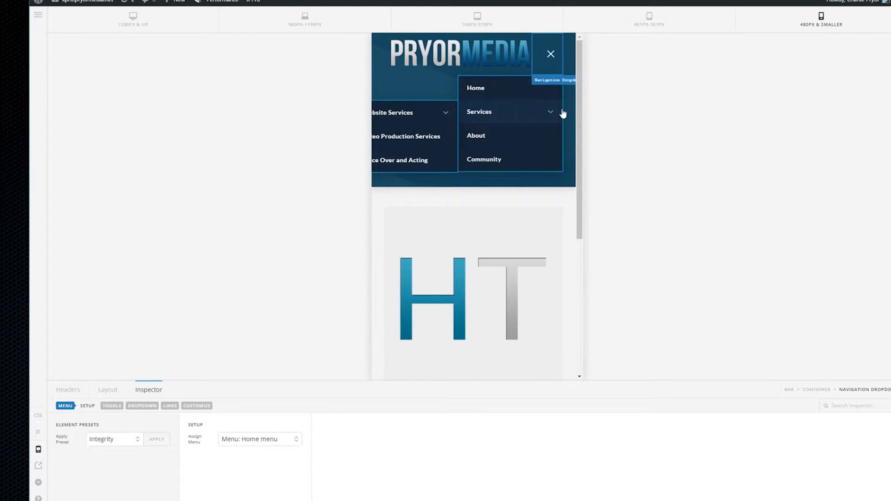
left_click(562, 55)
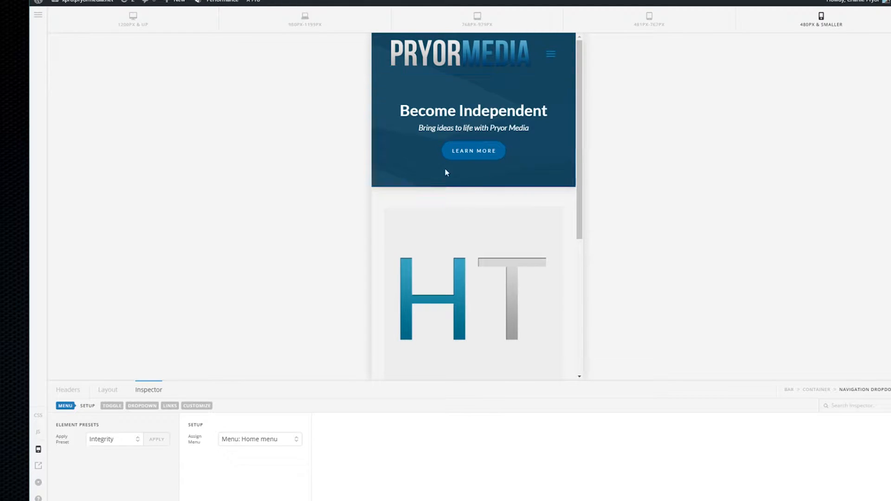
Scroll the mobile preview, test Services > Website Services in the dropdown, then close it
scroll(448, 180, "down", 5)
scroll(444, 144, "up", 5)
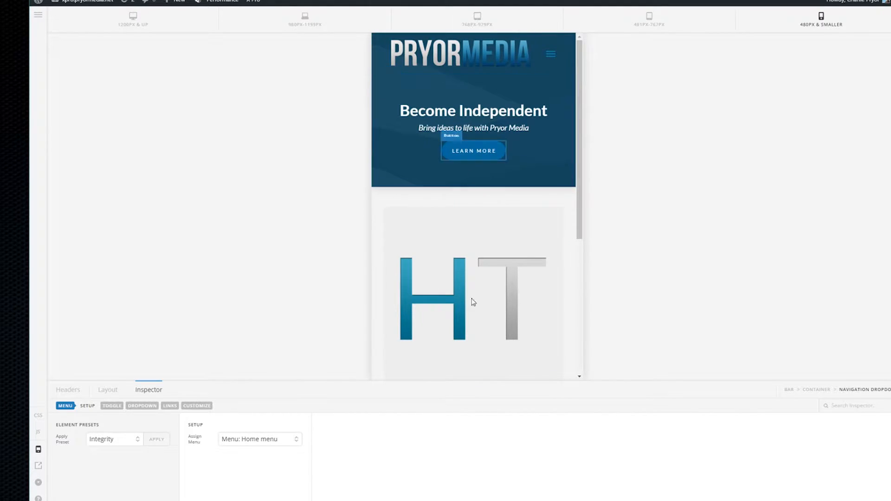
scroll(464, 209, "down", 5)
scroll(438, 80, "up", 5)
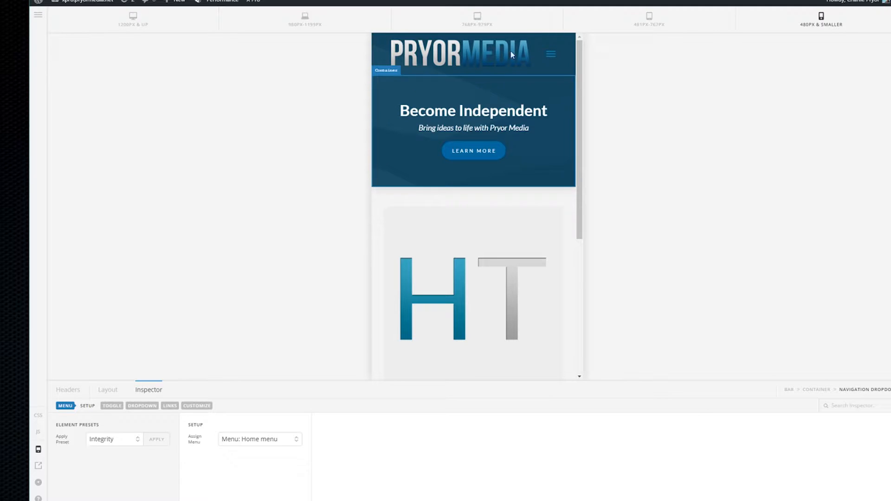
left_click(549, 55)
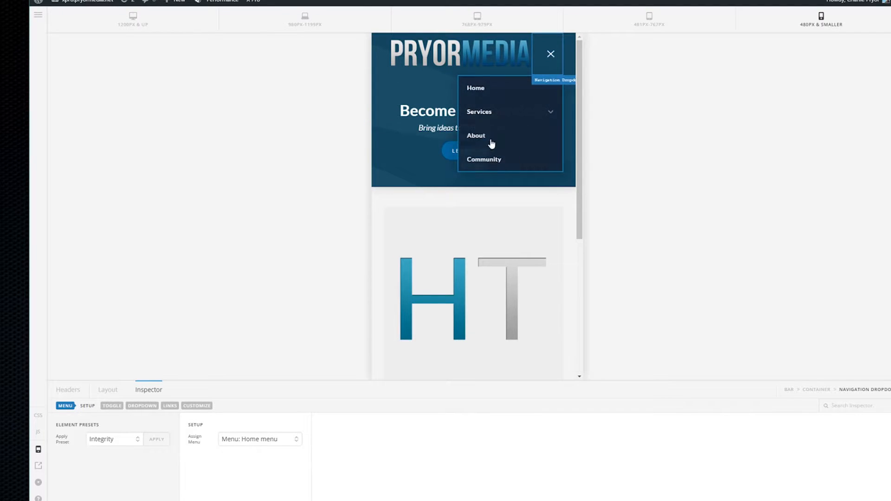
left_click(525, 113)
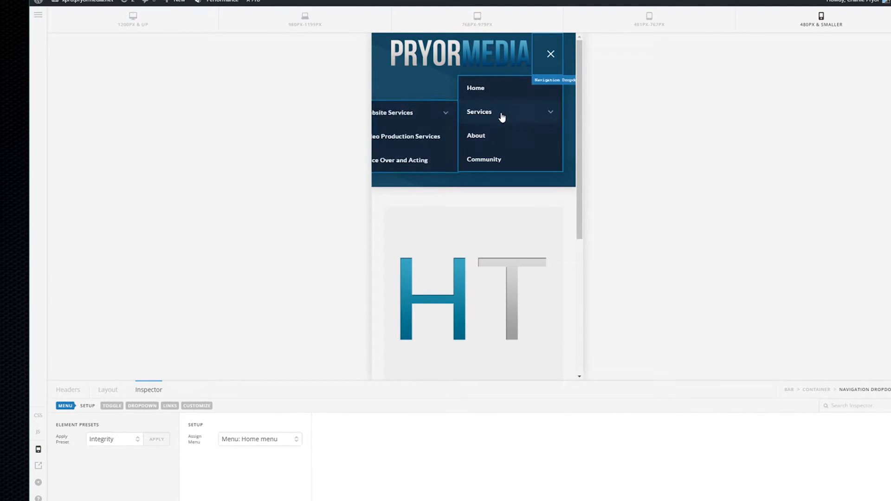
mouse_move(400, 113)
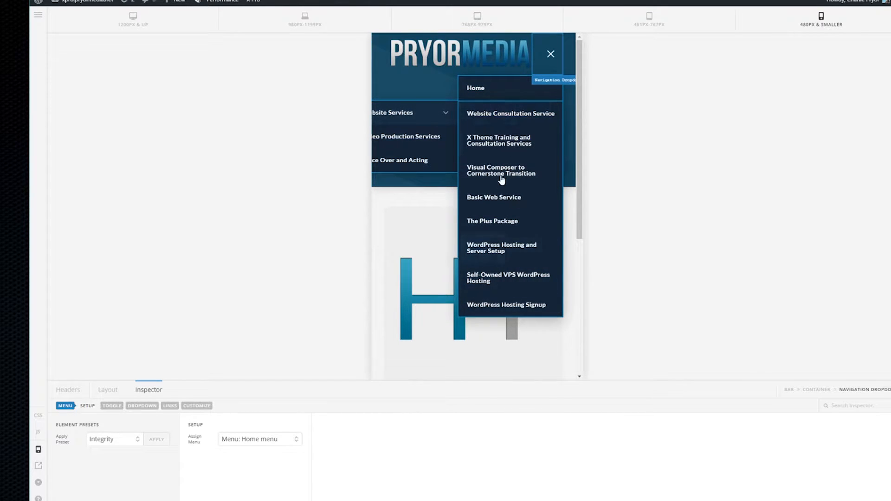
left_click(550, 55)
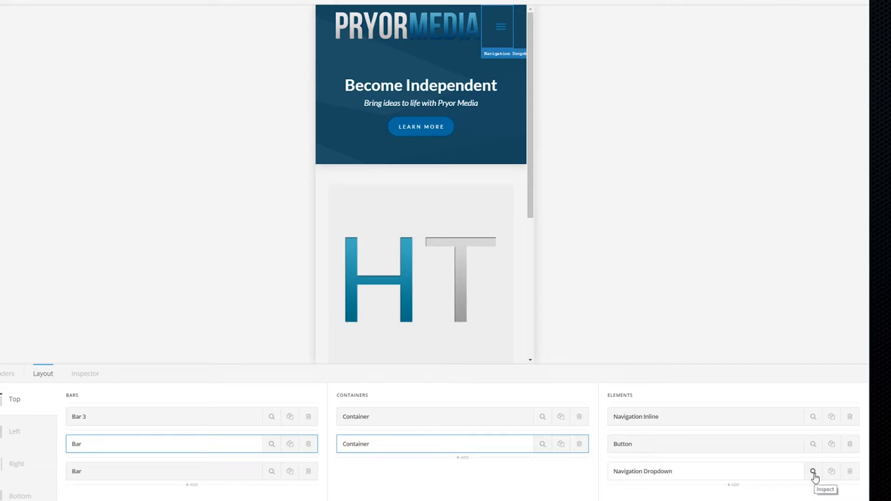
Assign 'Menu: Mobile Menu' to the Navigation Dropdown and preview its items
left_click(814, 472)
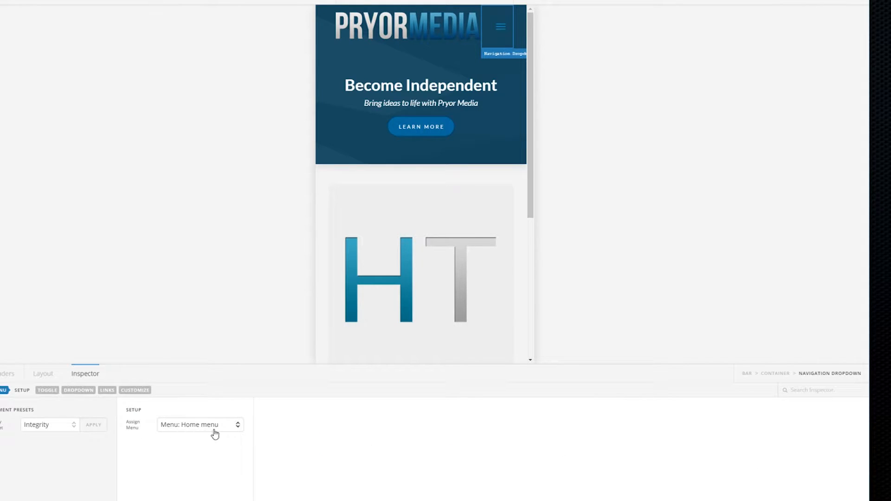
left_click(239, 427)
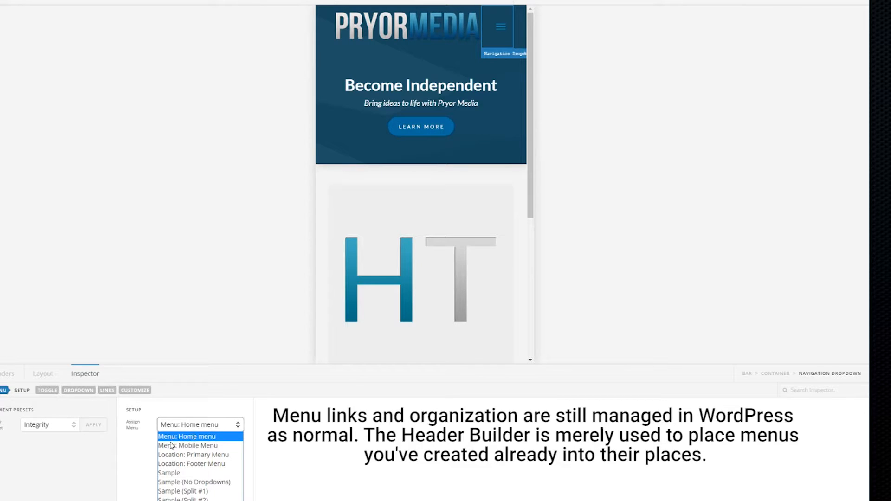
left_click(217, 447)
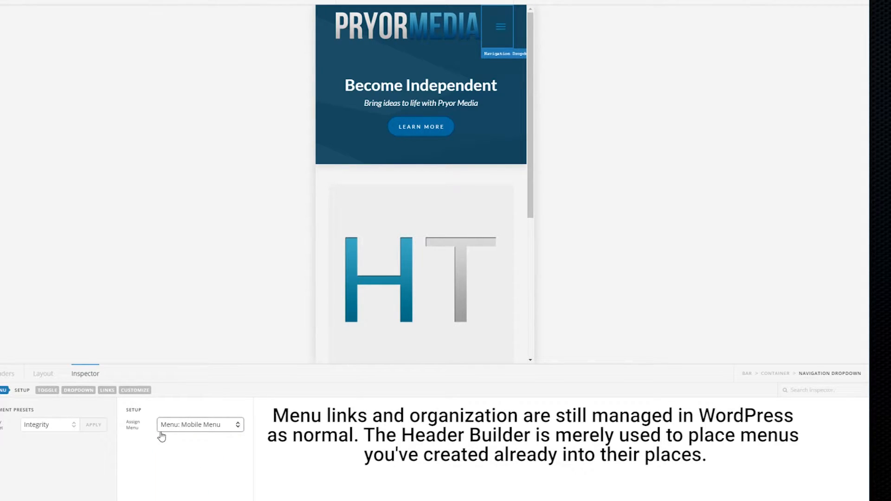
left_click(500, 28)
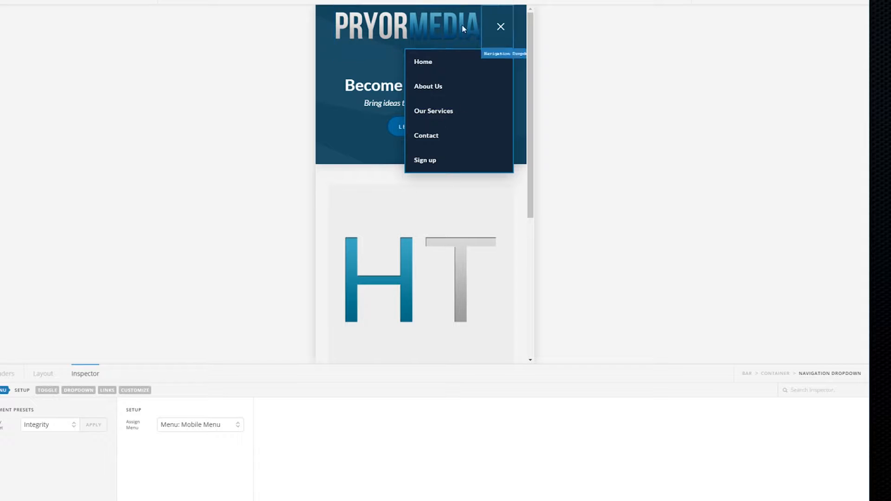
left_click(505, 26)
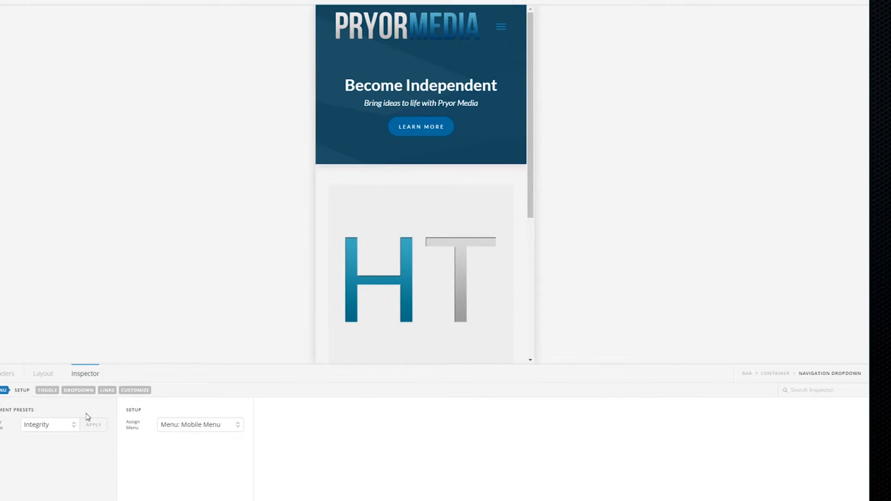
Delete the Navigation Dropdown from the header layout and add a Navigation Collapsed element instead
left_click(54, 377)
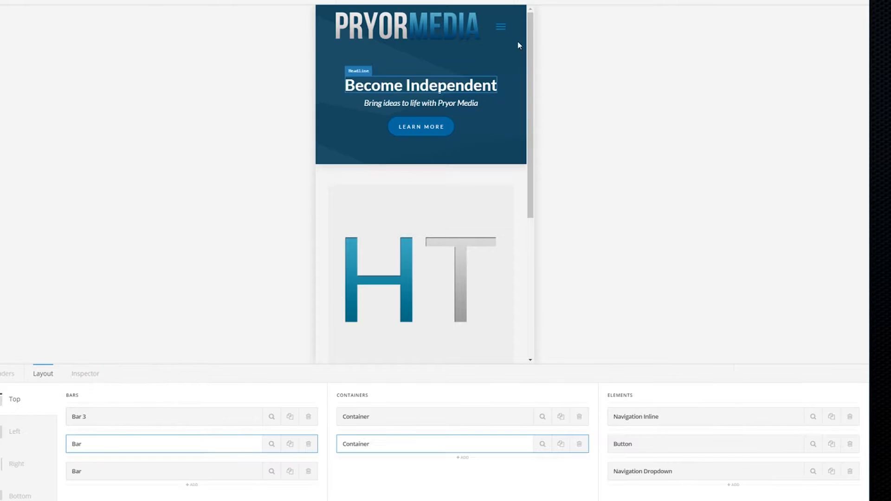
left_click(850, 472)
left_click(396, 261)
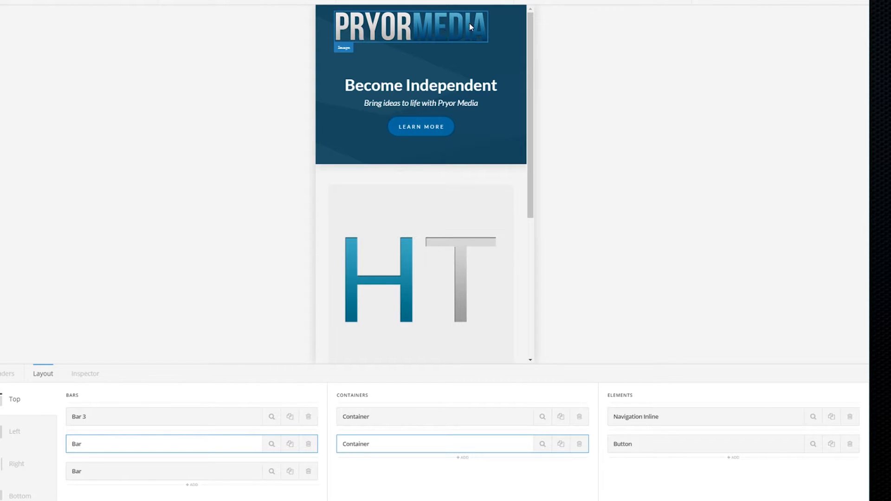
left_click(733, 459)
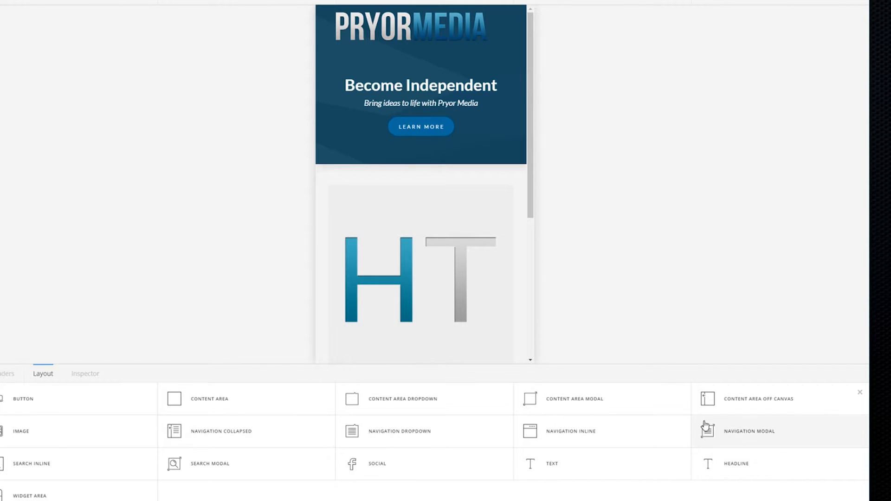
left_click(221, 431)
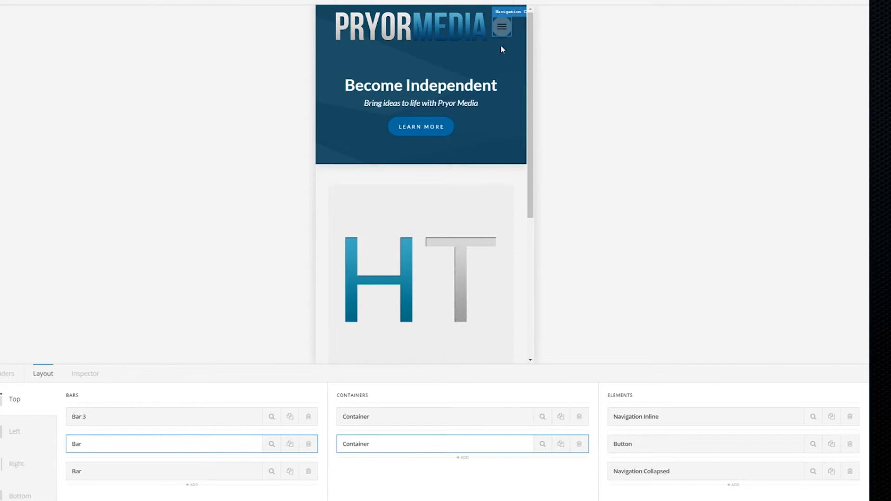
Assign the Home menu to the Navigation Collapsed element
left_click(815, 472)
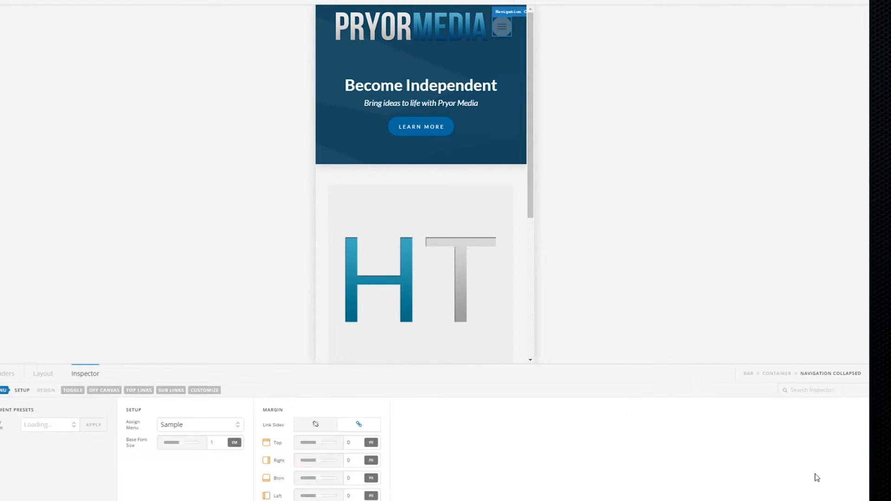
left_click(215, 426)
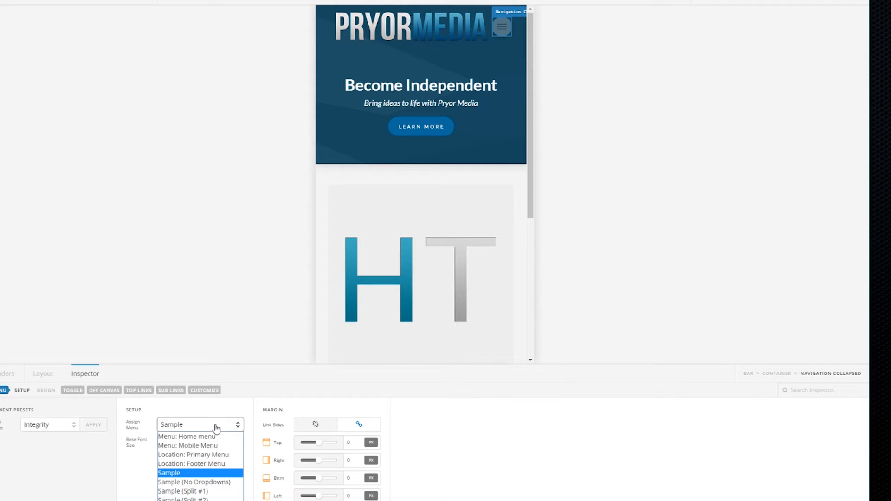
left_click(187, 437)
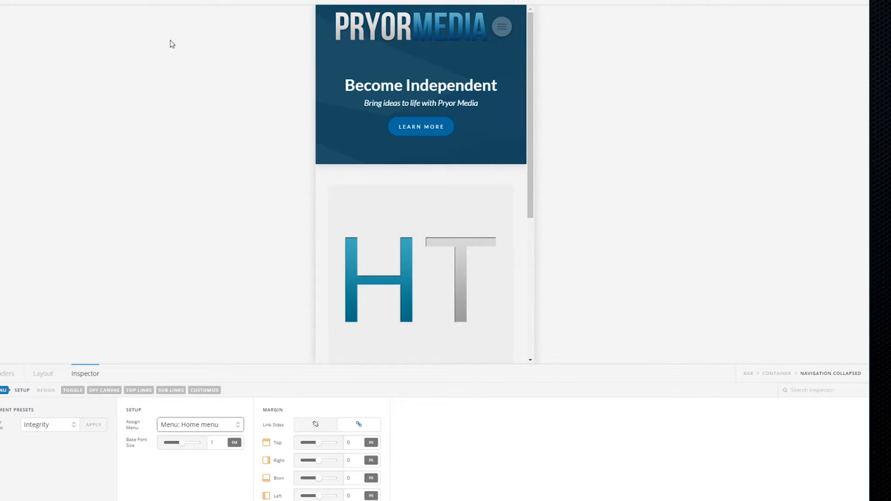
Test the off-canvas menu and its Services submenu in the preview, then save the header
left_click(502, 27)
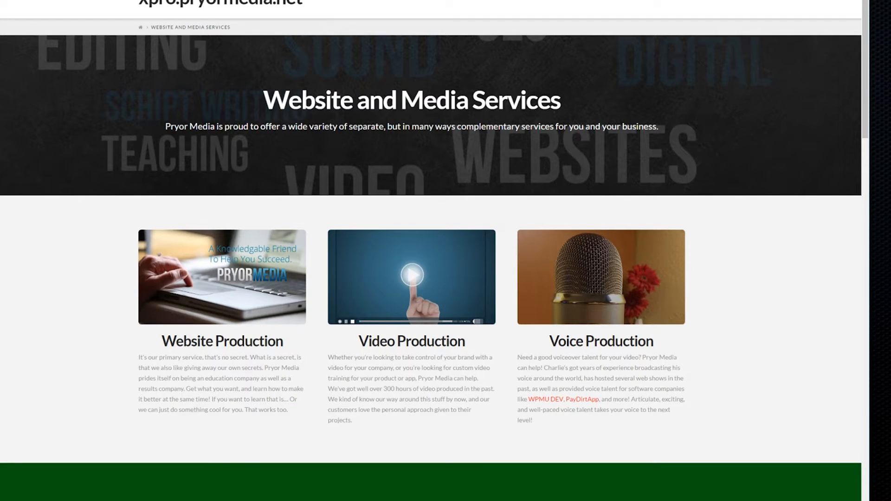
left_click(418, 59)
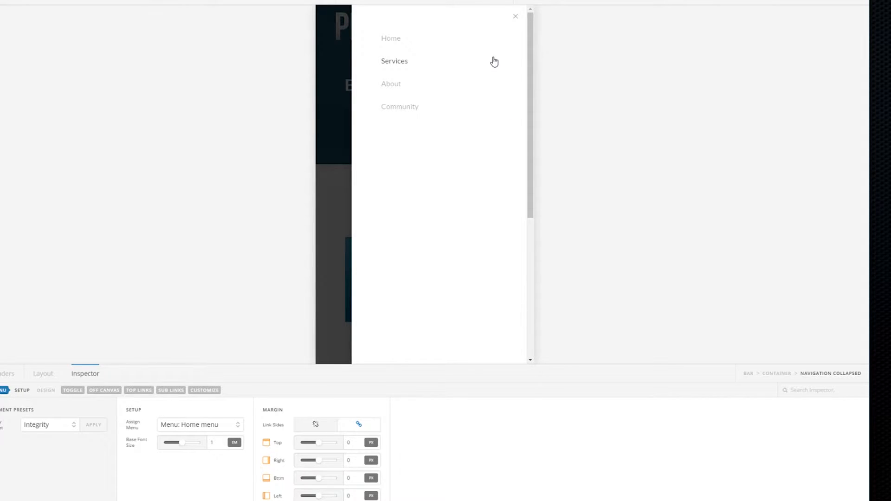
left_click(515, 17)
left_click(508, 28)
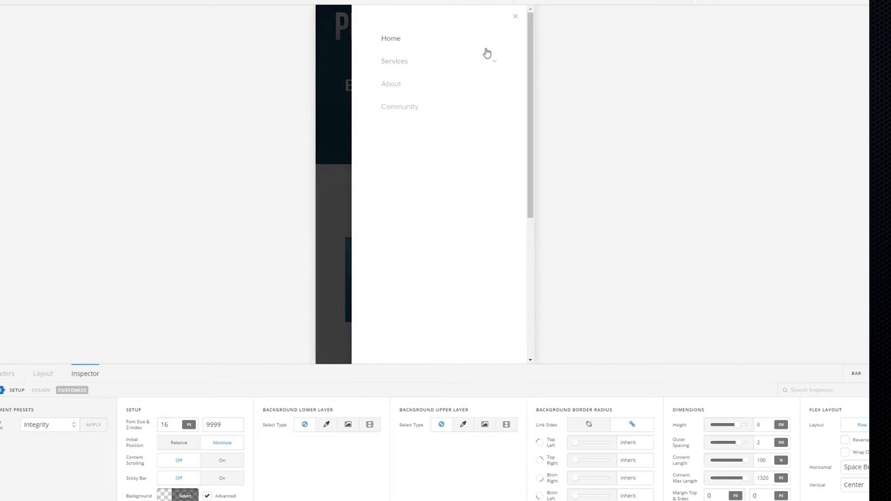
left_click(515, 17)
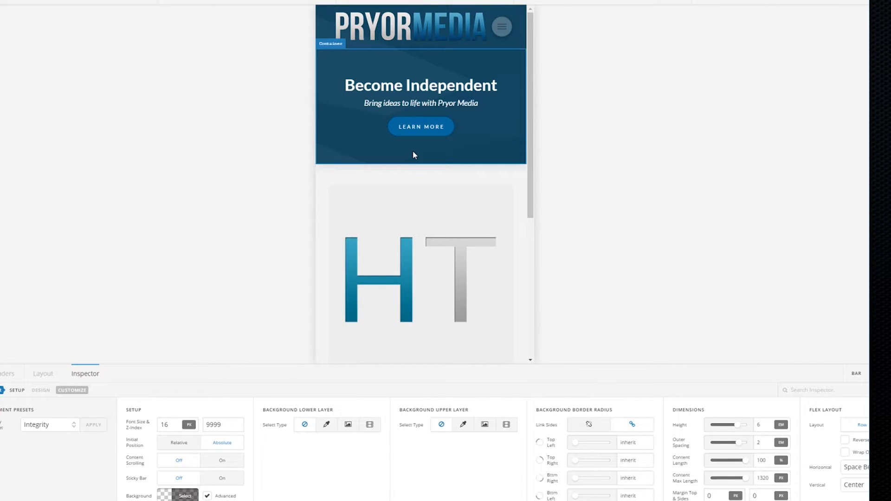
key("ctrl+s")
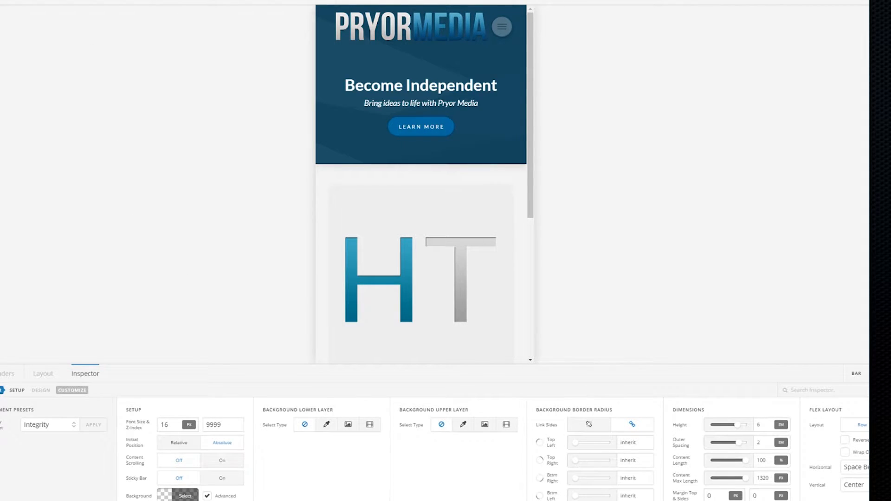
Load the live site in a new browser tab by reusing its address
left_click_drag(67, 6, 119, 5)
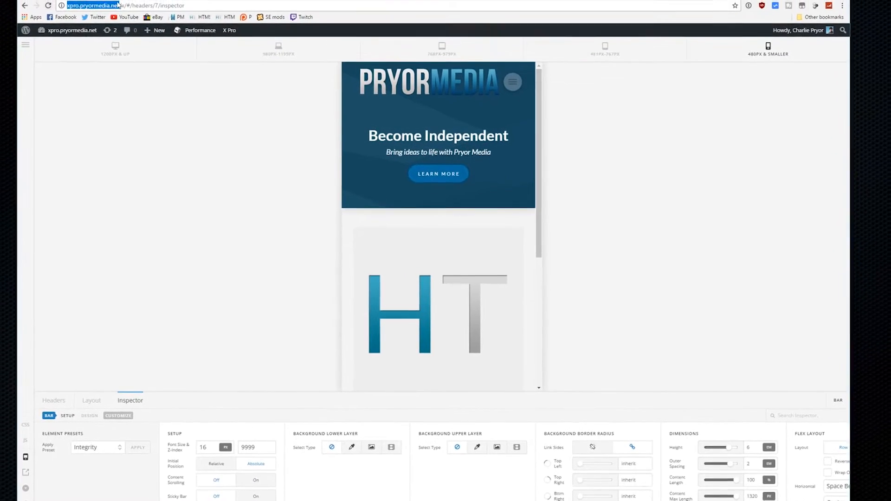
key("ctrl+c")
key("ctrl+t")
key("ctrl+v")
key("Return")
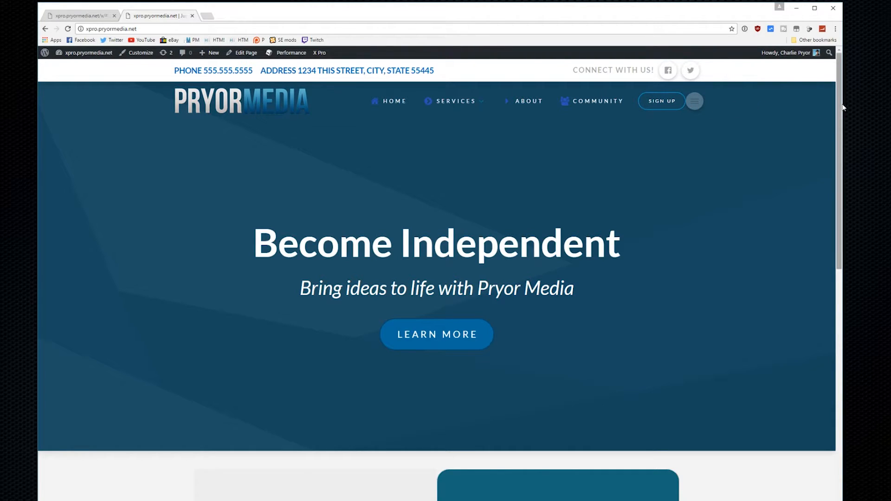
At phone width, test the off-canvas mobile menu and the Website and Media Services link
left_click_drag(844, 107, 228, 108)
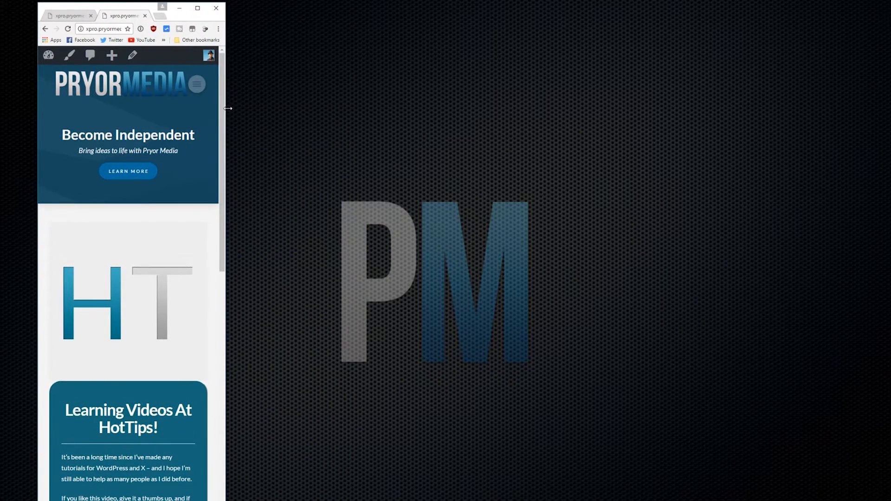
left_click(199, 86)
left_click(193, 119)
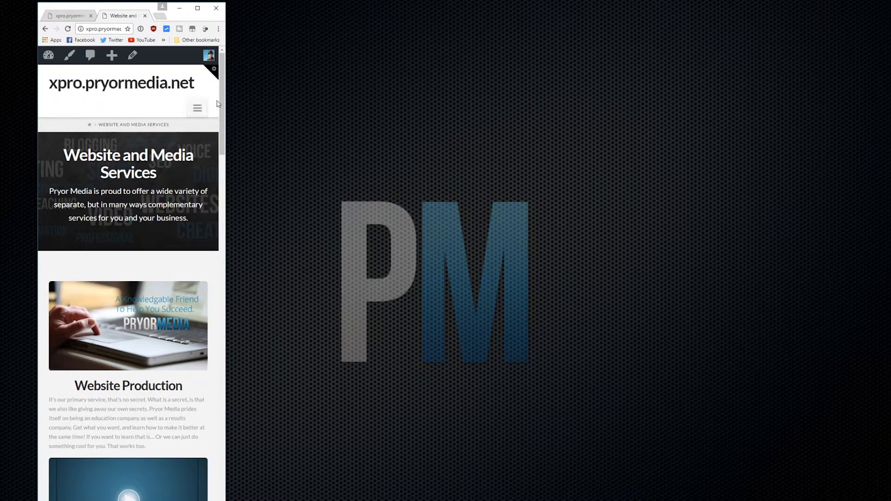
left_click(45, 29)
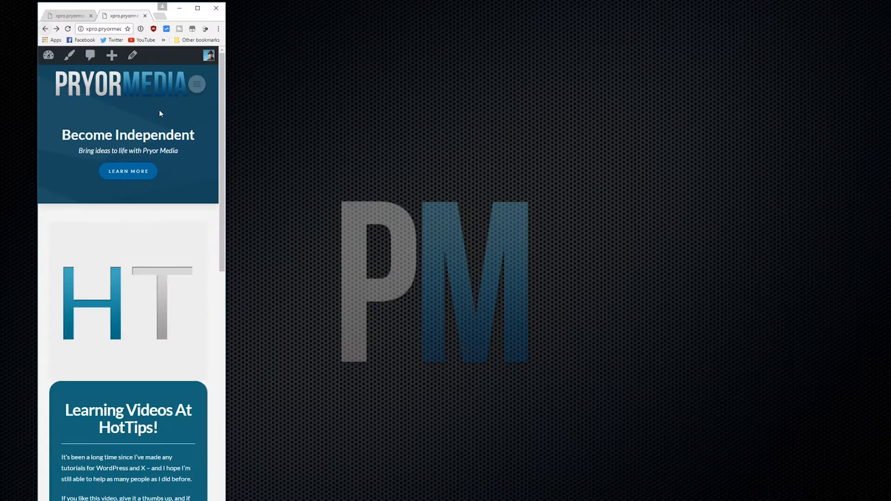
left_click(199, 88)
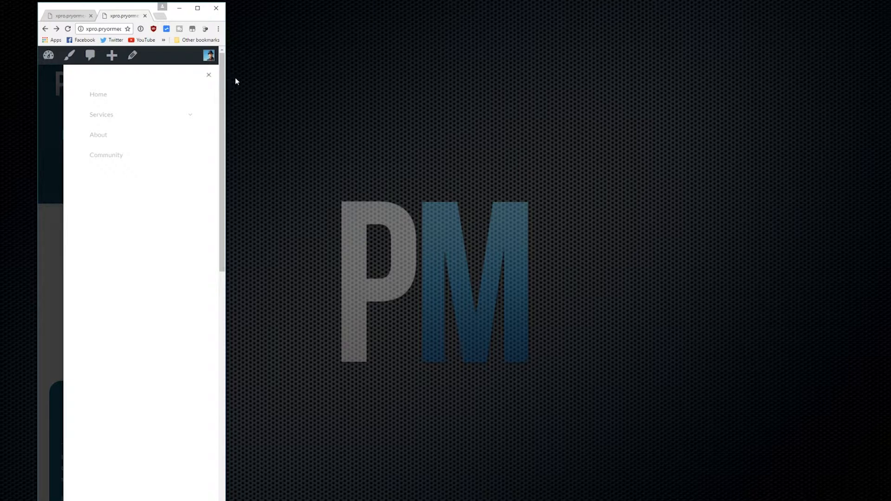
left_click_drag(226, 82, 428, 79)
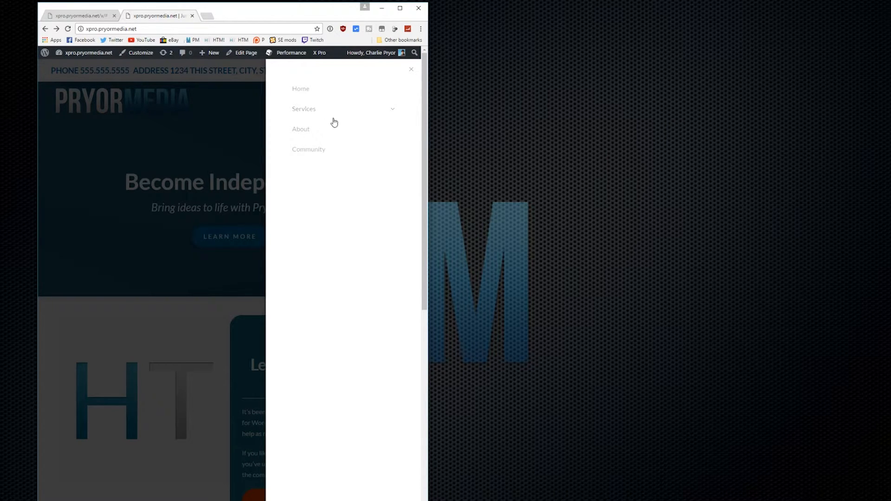
left_click(412, 70)
Widen the browser back to desktop width and close the live site tab
left_click_drag(436, 94, 846, 93)
mouse_move(463, 104)
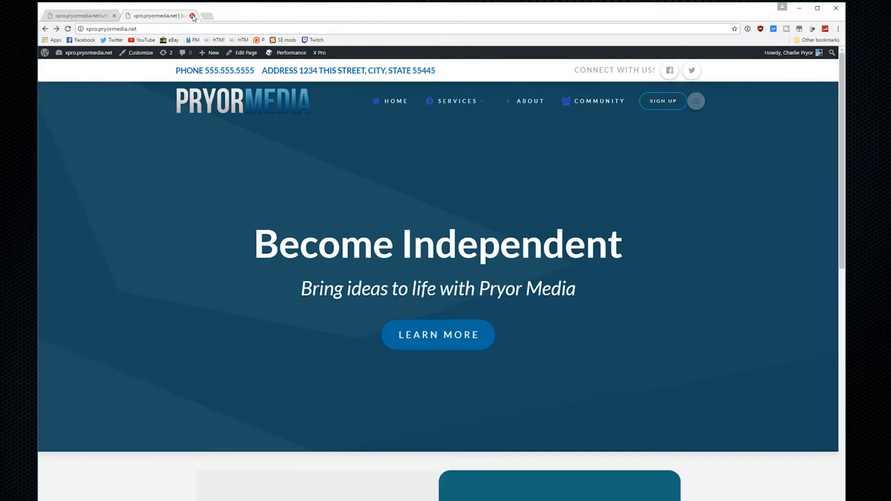
left_click(192, 16)
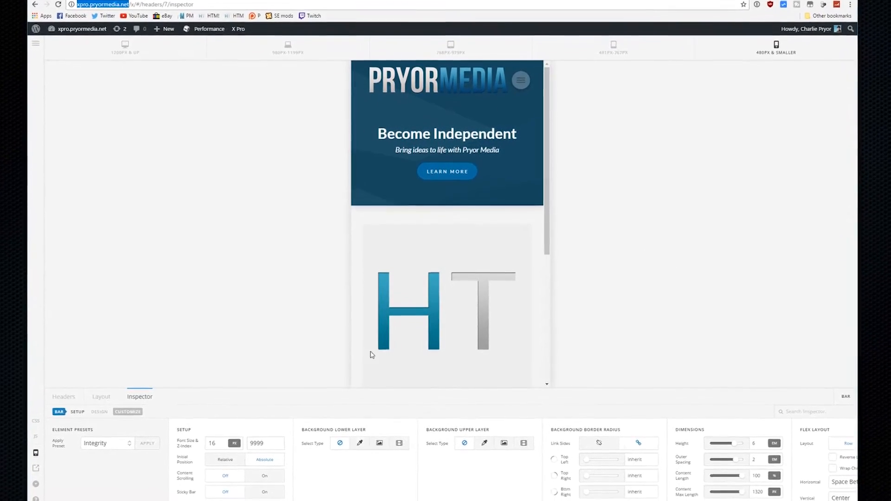
Check the off-canvas menu once more, then delete the Navigation Collapsed element
left_click(523, 70)
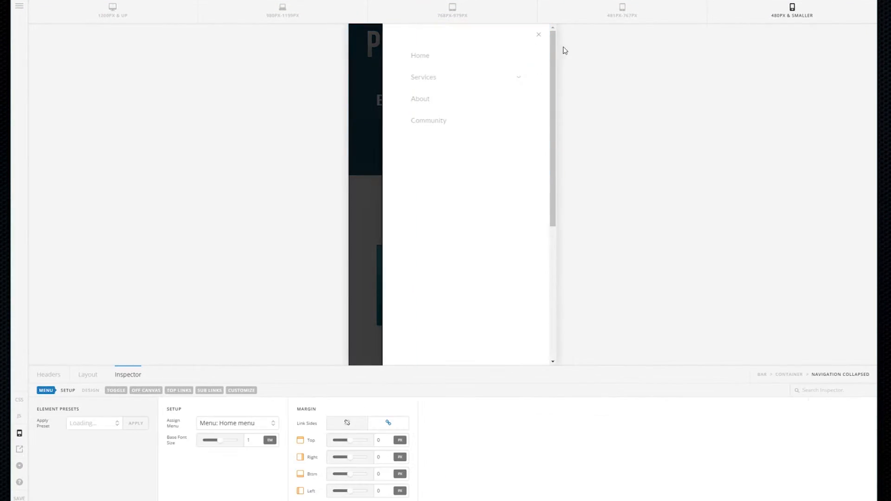
left_click(541, 35)
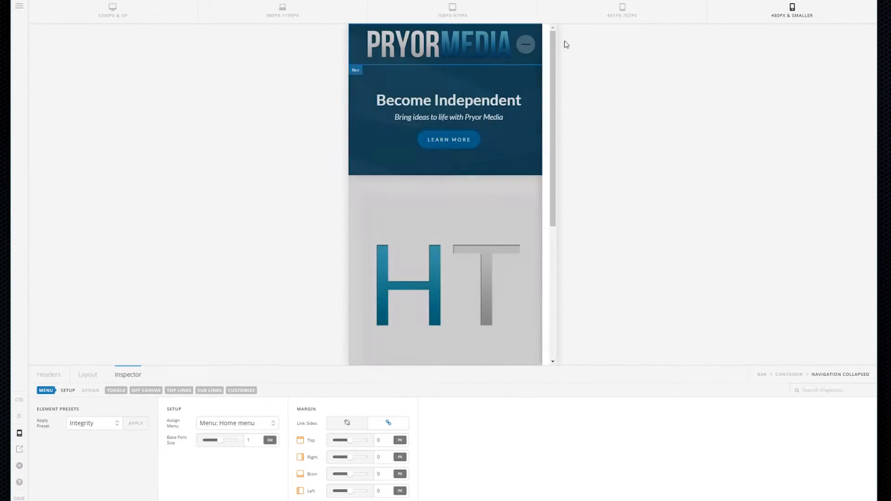
left_click(82, 374)
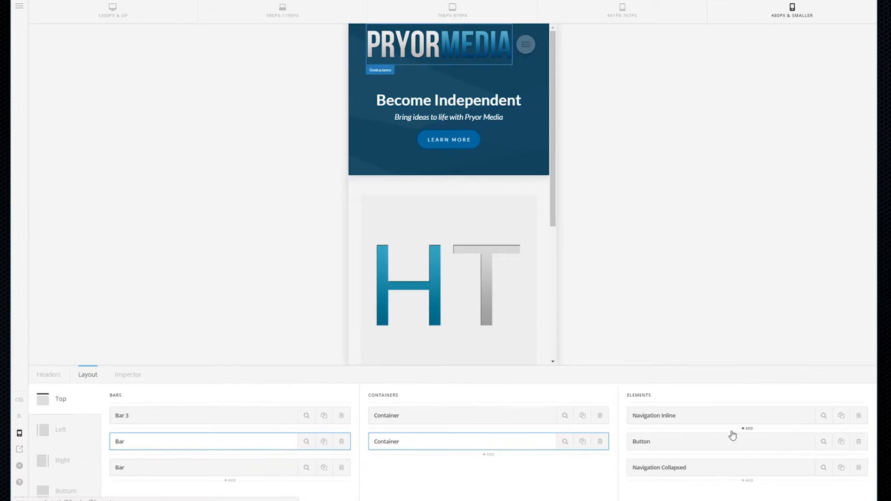
left_click(859, 468)
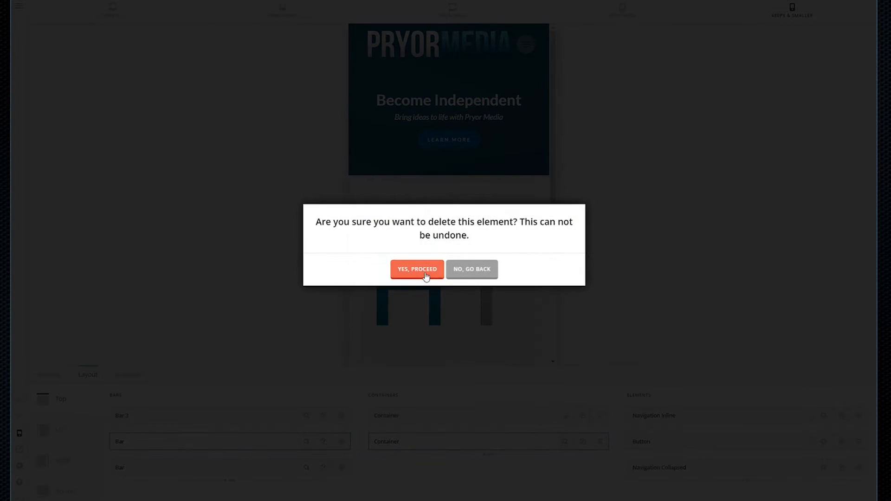
left_click(423, 273)
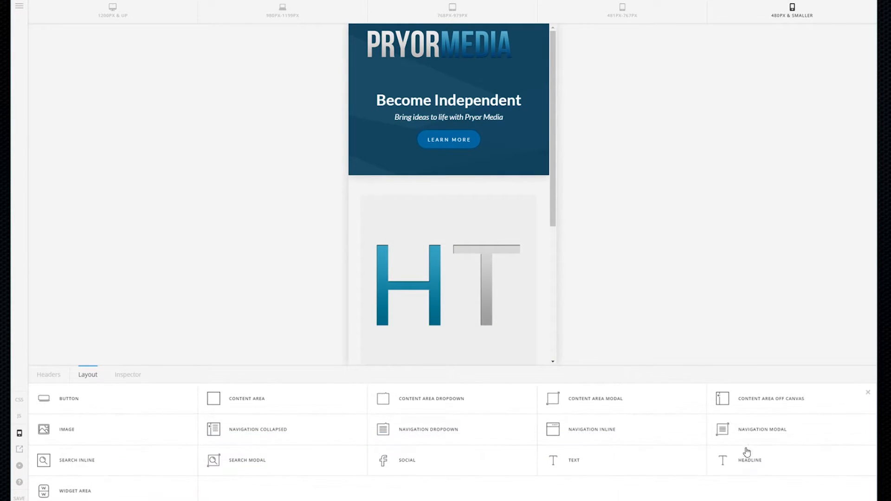
Add a Navigation Modal element and assign it the Home menu
left_click(731, 435)
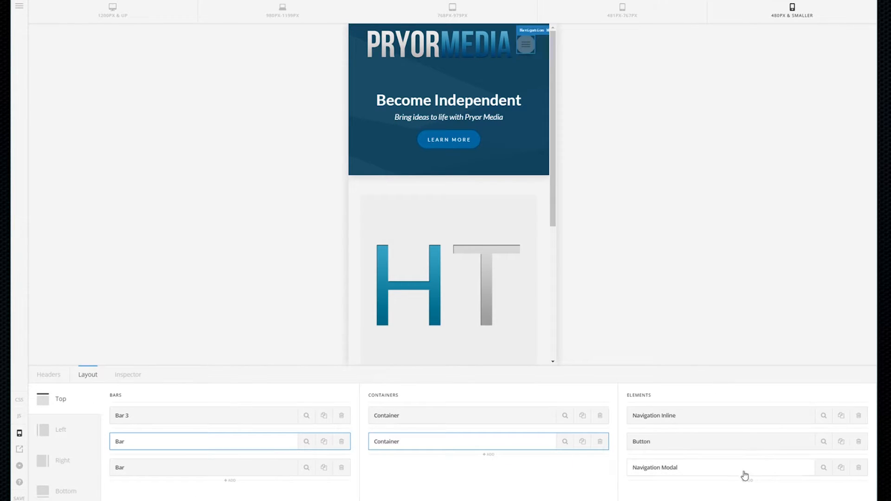
left_click(823, 469)
left_click(248, 432)
left_click(239, 434)
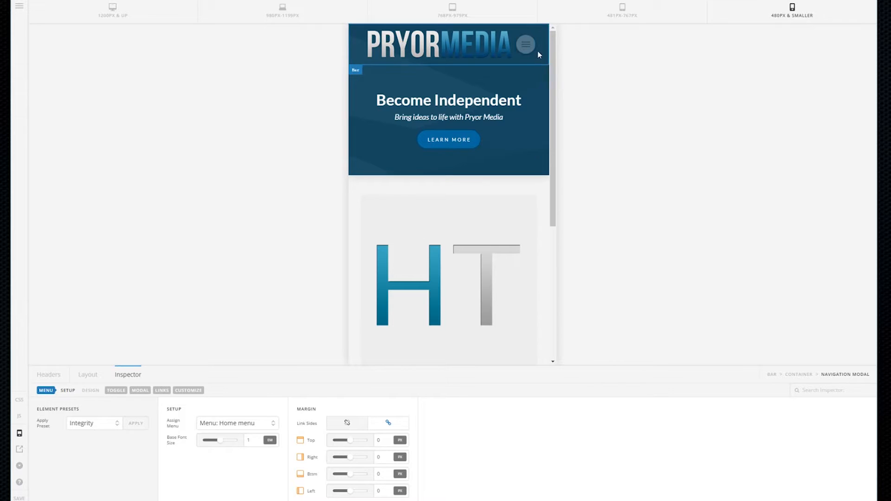
Test the navigation modal at mobile and 1200PX & UP widths, then return to the Layout lists
left_click(525, 45)
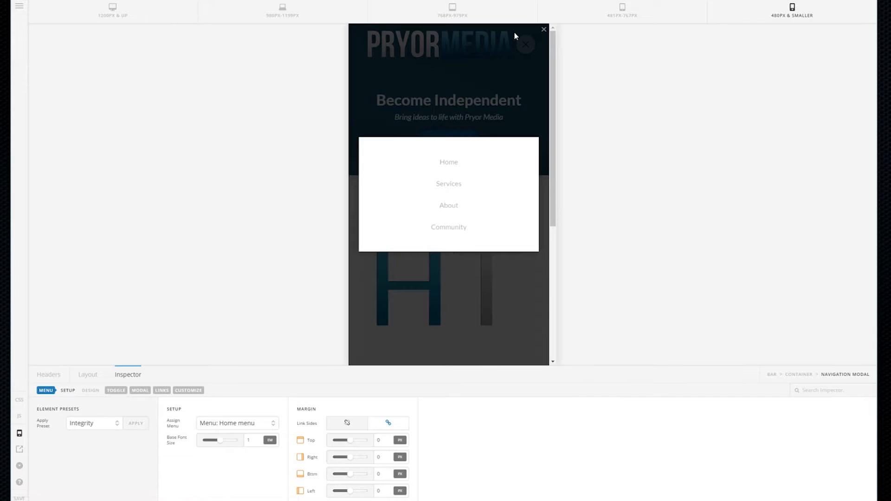
left_click(112, 9)
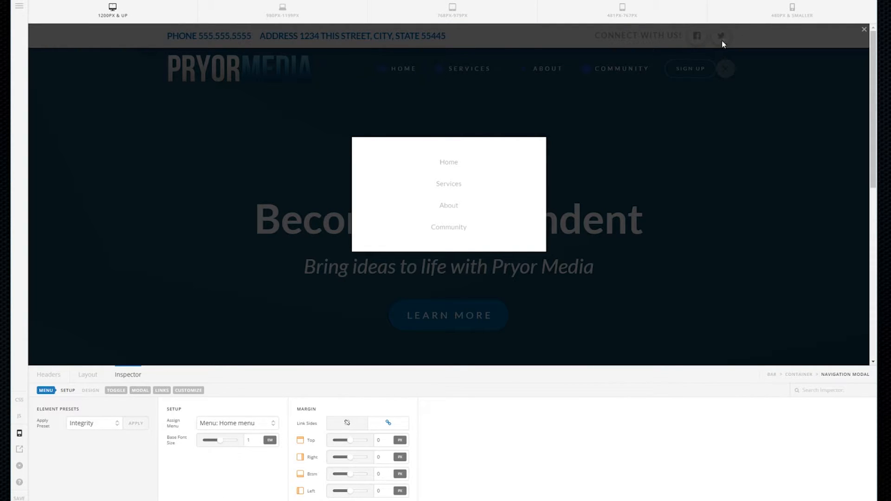
left_click(864, 31)
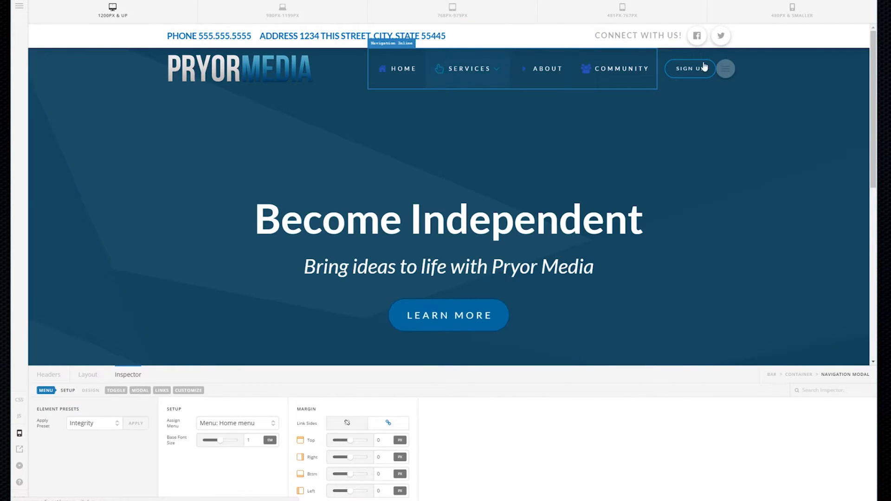
mouse_move(498, 74)
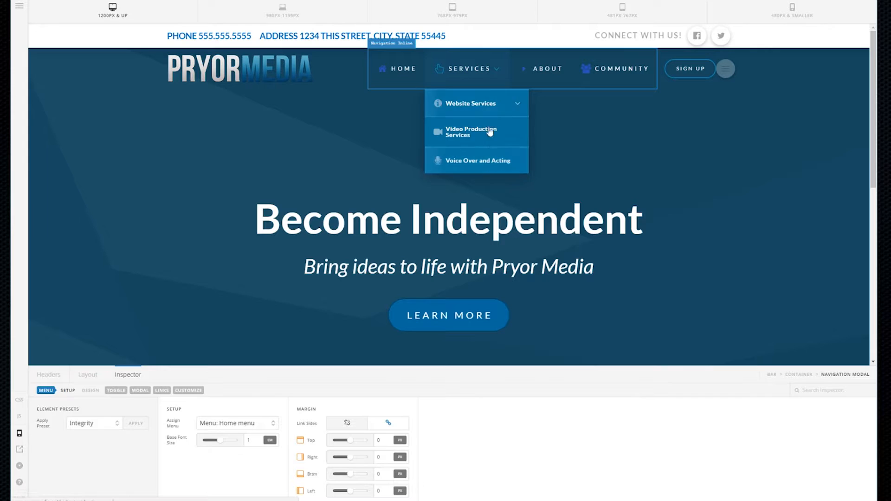
left_click(724, 68)
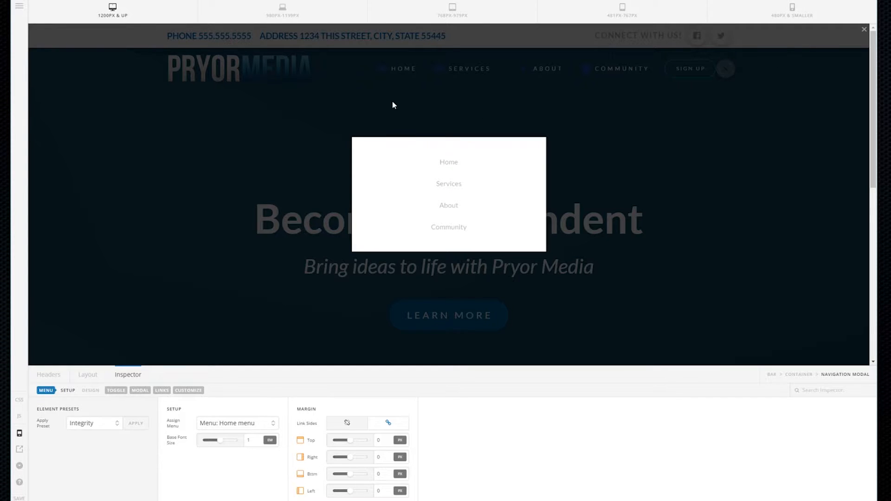
left_click(360, 107)
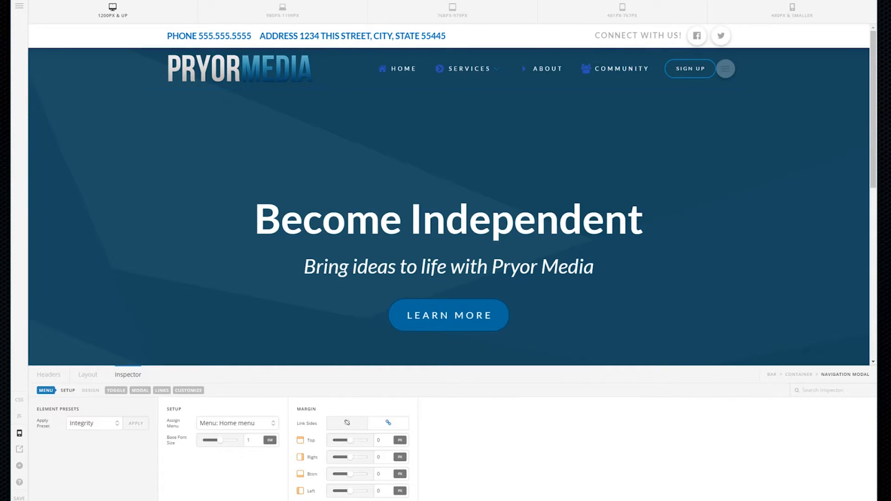
left_click(88, 376)
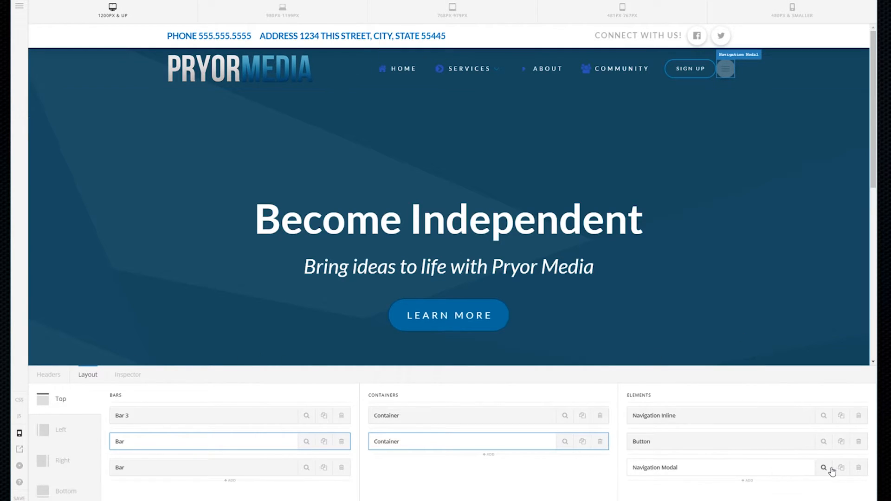
Delete the Navigation Modal and add a fresh Navigation Modal element
left_click(859, 468)
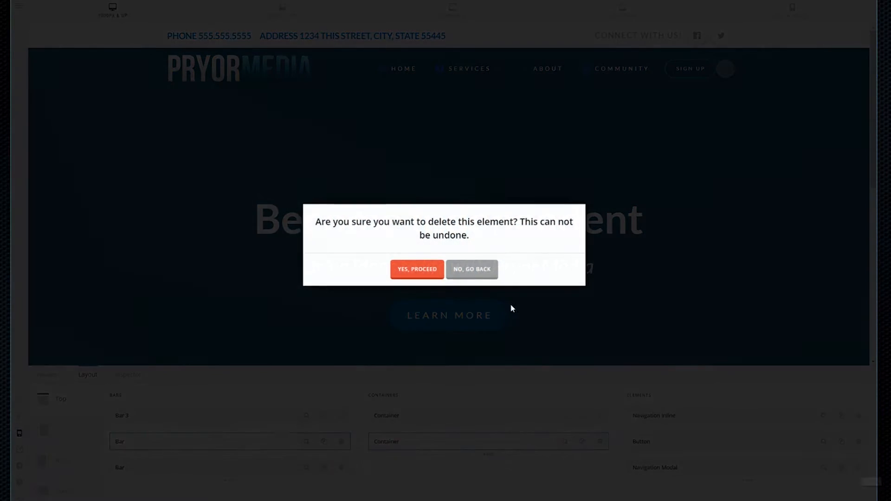
left_click(416, 269)
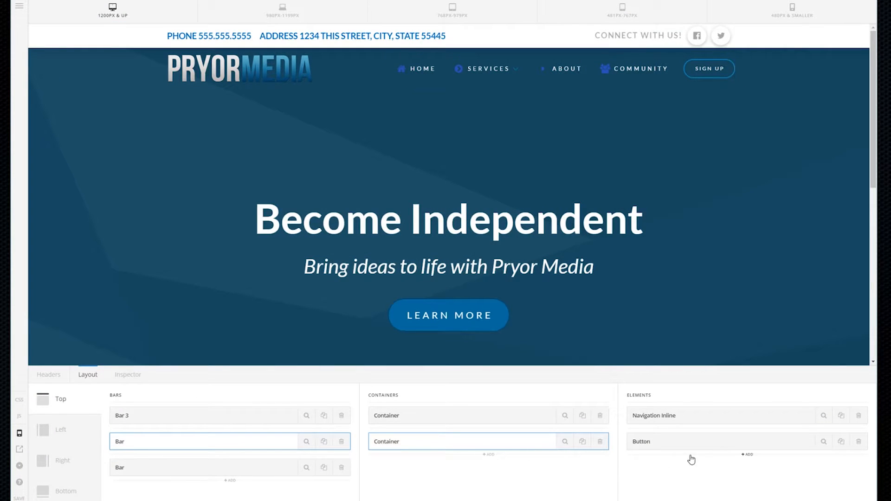
left_click(746, 456)
left_click(750, 430)
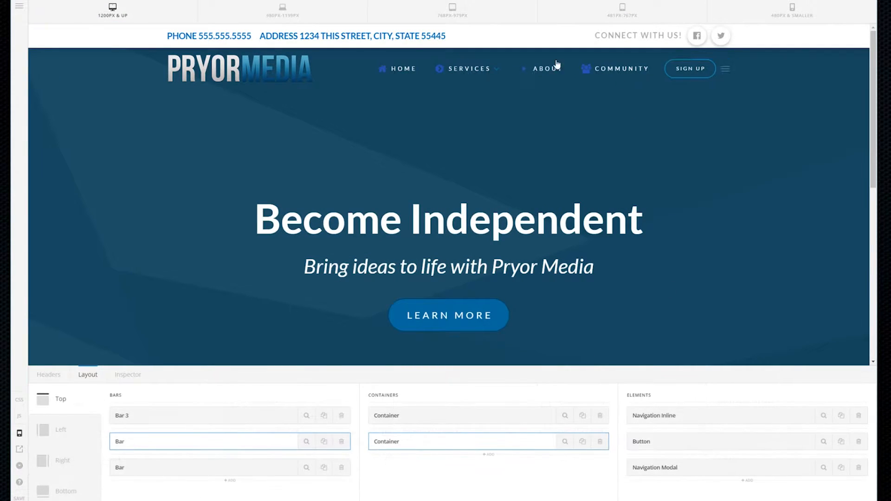
Assign the new Navigation Modal the Mobile Menu and preview at 480PX & SMALLER
left_click(824, 468)
left_click(245, 424)
left_click(232, 449)
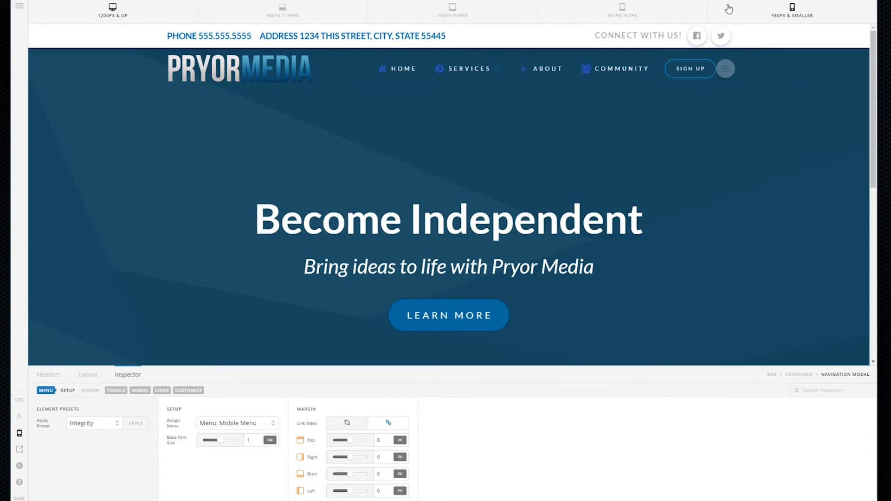
left_click(782, 10)
Check the navigation modal's Mobile Menu links at 480px and smaller
left_click(525, 43)
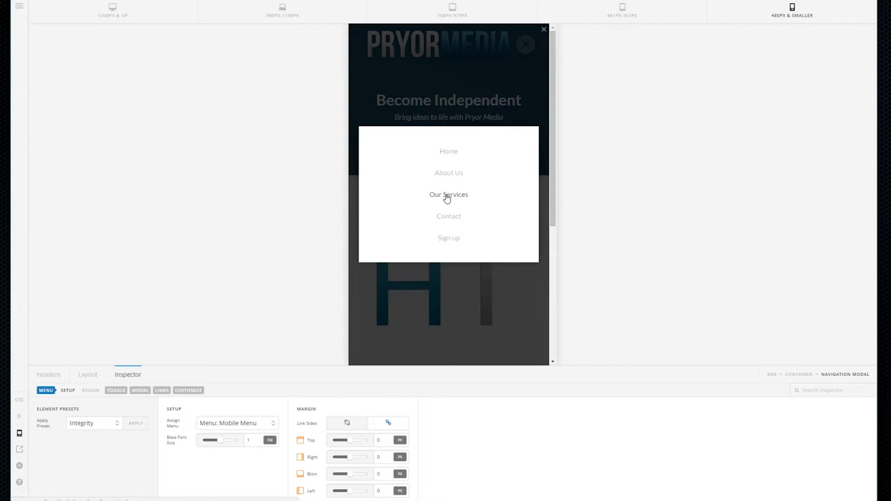
left_click(492, 77)
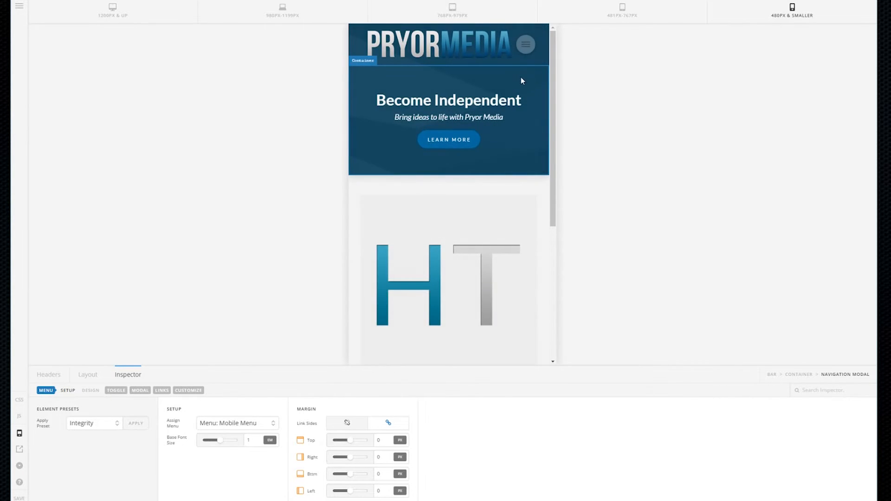
left_click(524, 45)
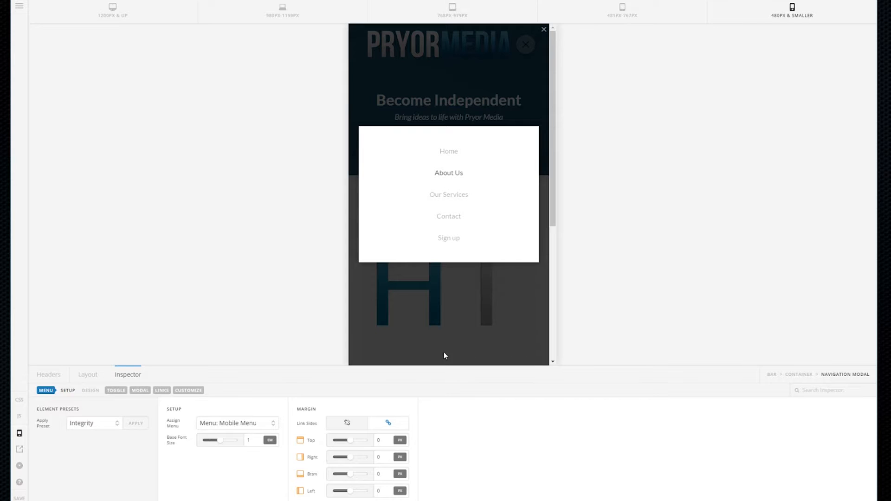
left_click(361, 348)
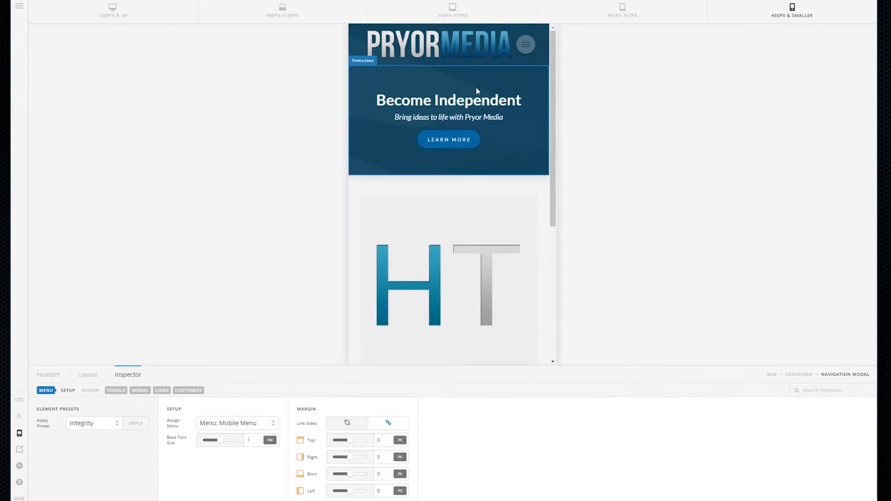
left_click(528, 46)
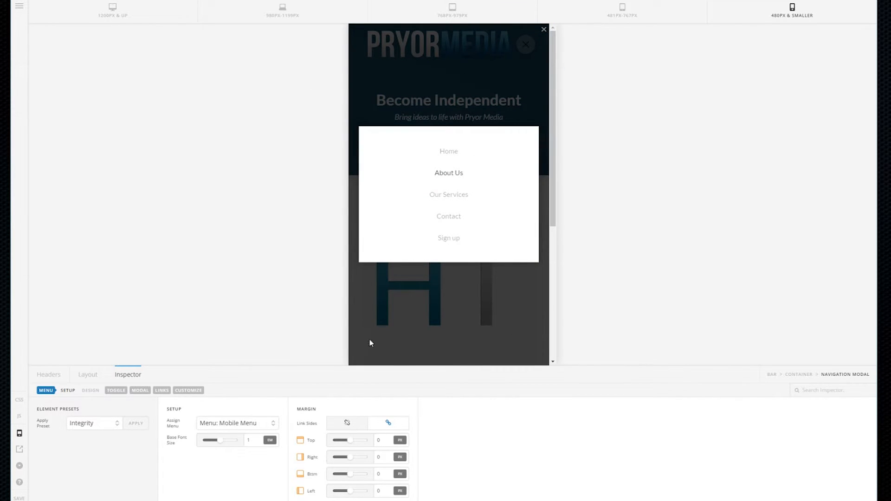
left_click(361, 349)
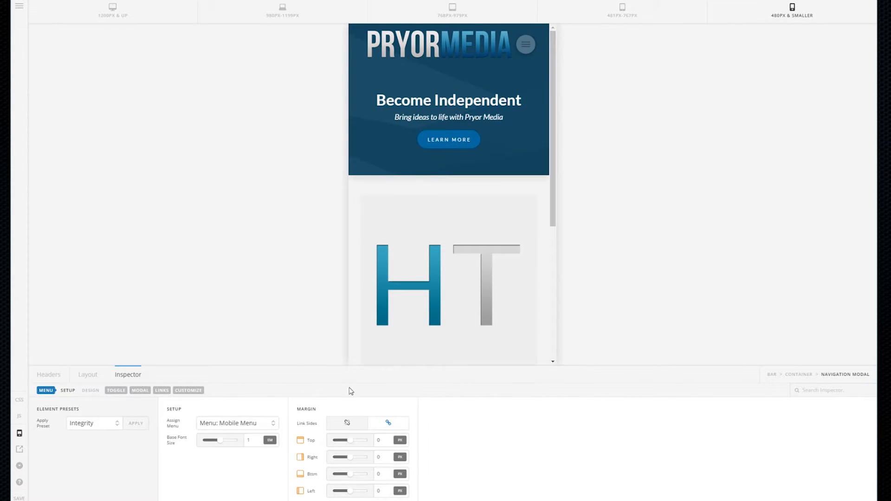
Switch the preview to the 1200PX & UP desktop layout
left_click(135, 14)
scroll(645, 195, "down", 3)
scroll(644, 231, "up", 3)
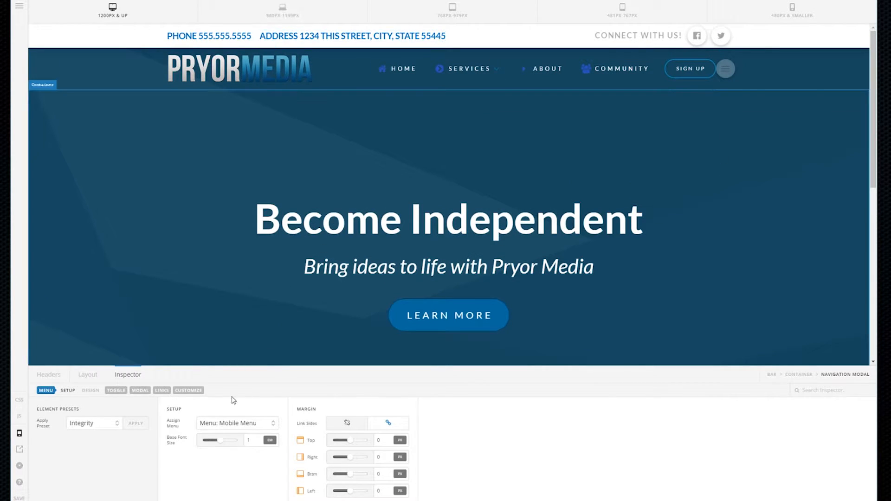
Hide the Navigation Modal at the 1200px & up and 980–1199px breakpoints
left_click(728, 73)
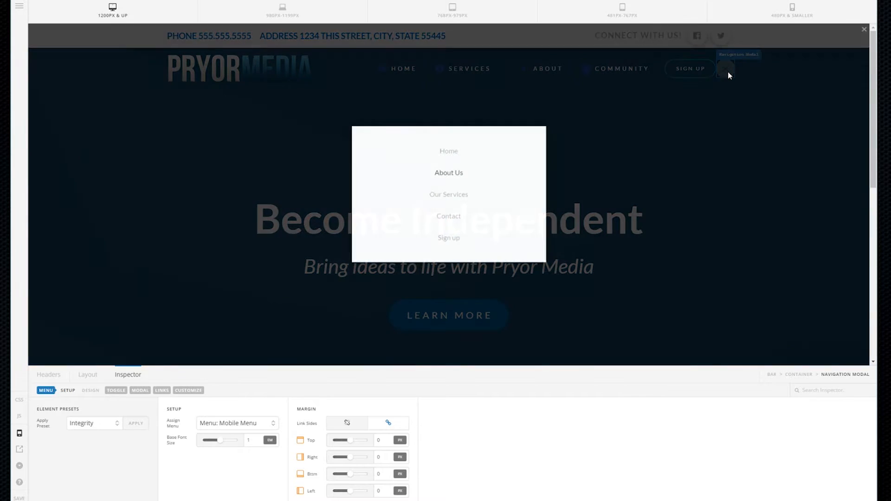
left_click(728, 73)
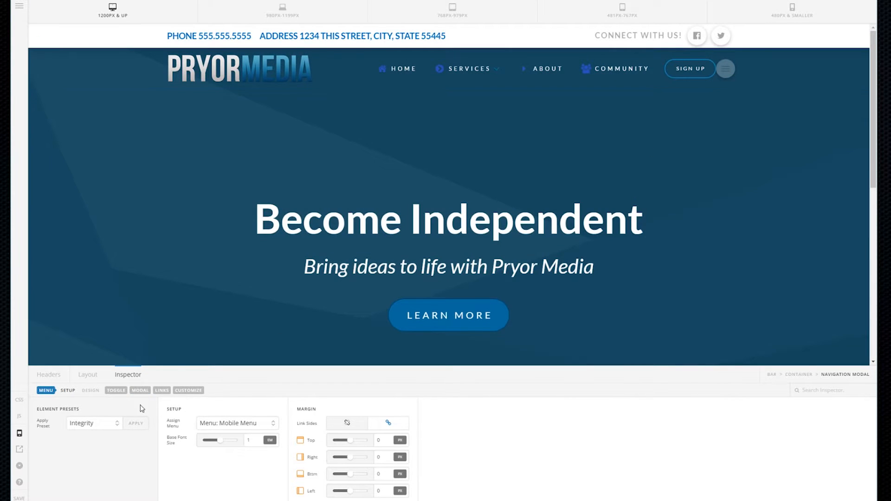
left_click(88, 376)
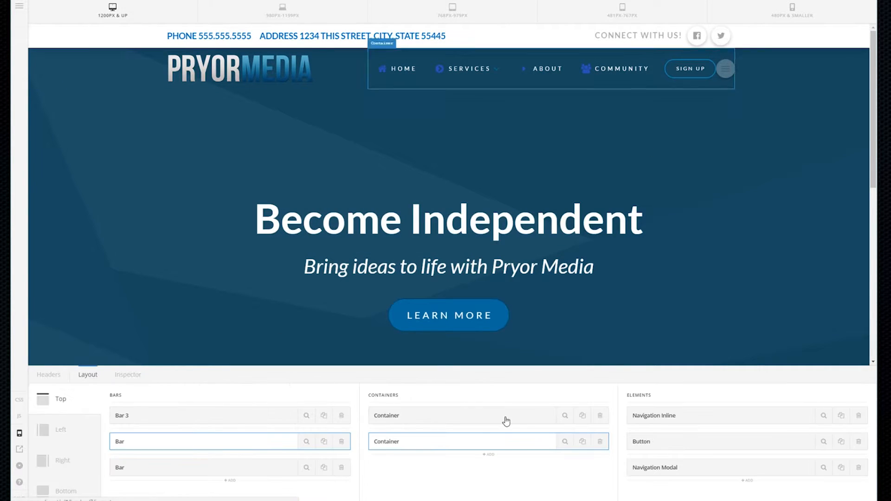
left_click(825, 468)
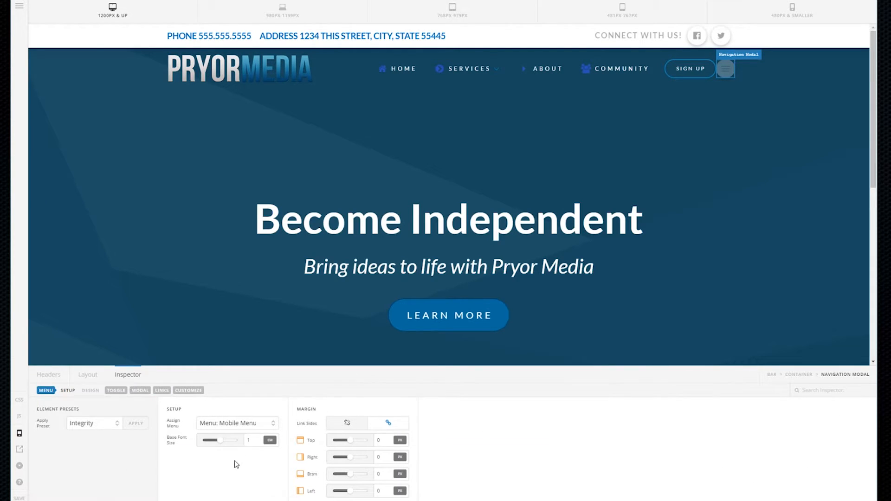
left_click(188, 391)
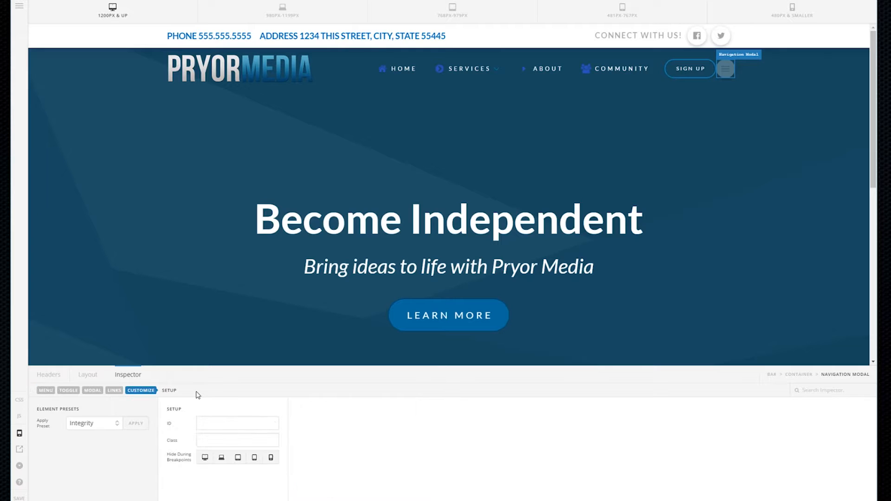
left_click(204, 458)
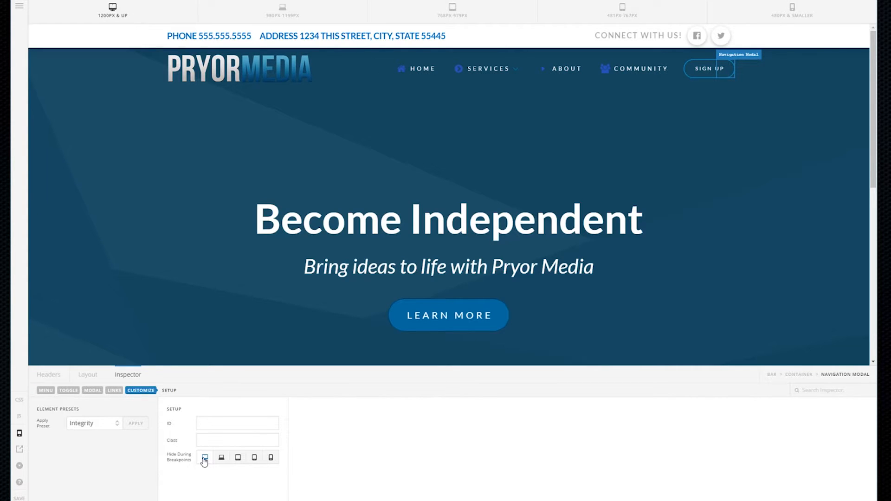
left_click(305, 14)
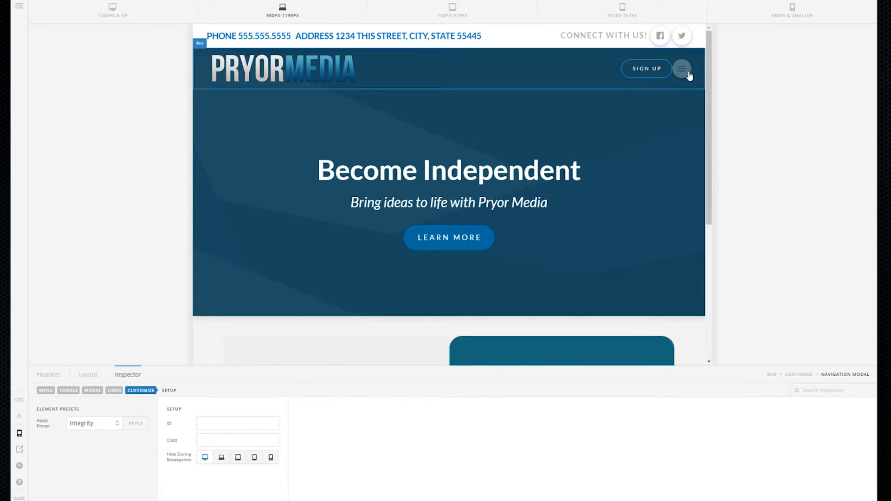
left_click(223, 459)
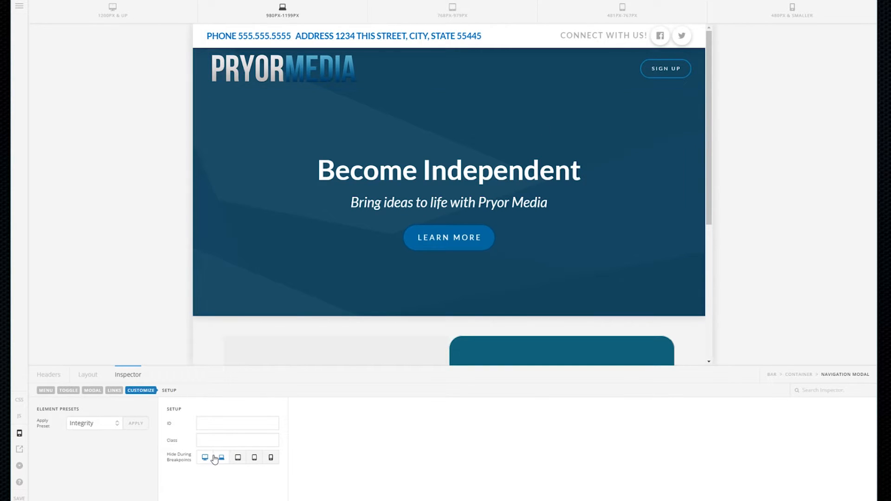
left_click(83, 381)
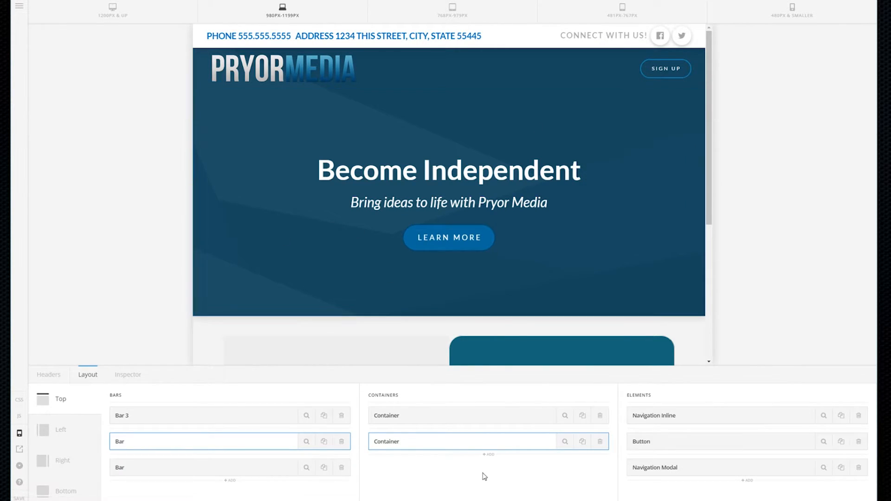
Un-hide the Navigation Inline menu at 980–1199px, then preview the 768–979px breakpoint
left_click(824, 417)
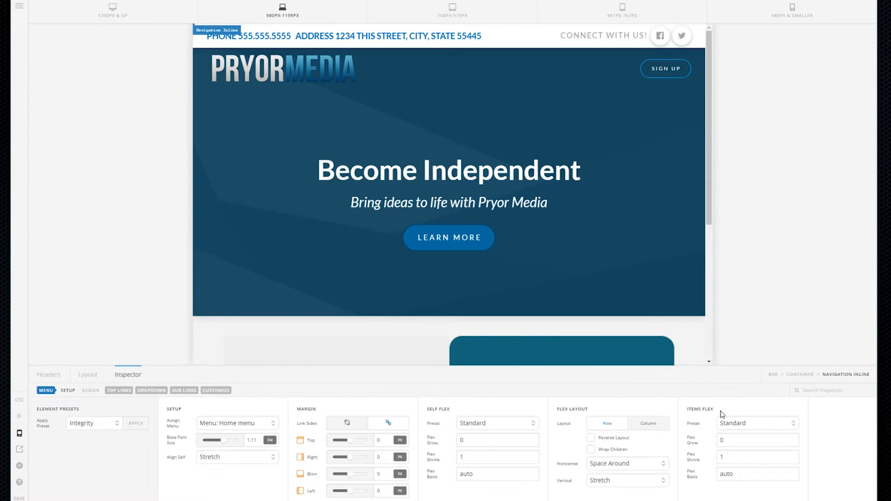
left_click(216, 391)
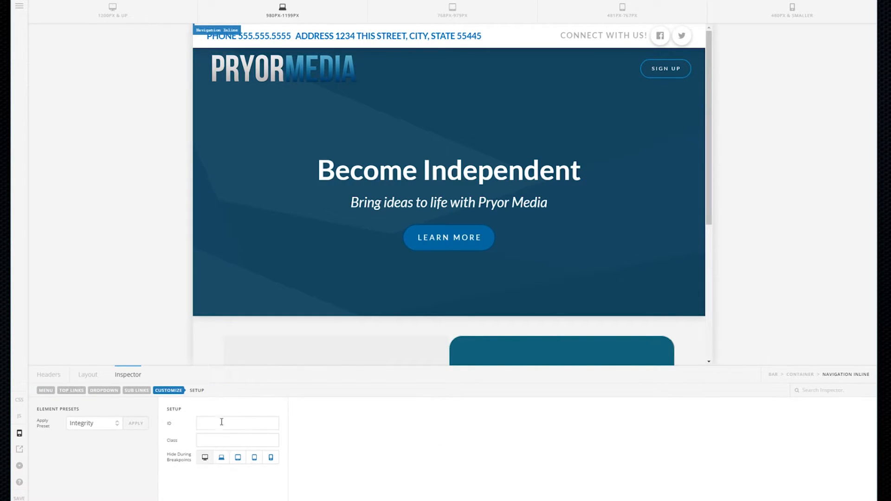
left_click(221, 457)
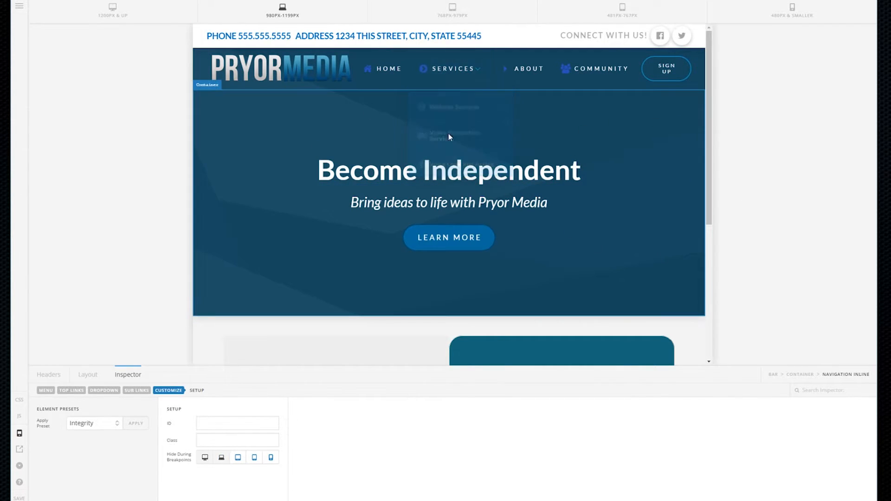
mouse_move(448, 70)
mouse_move(455, 103)
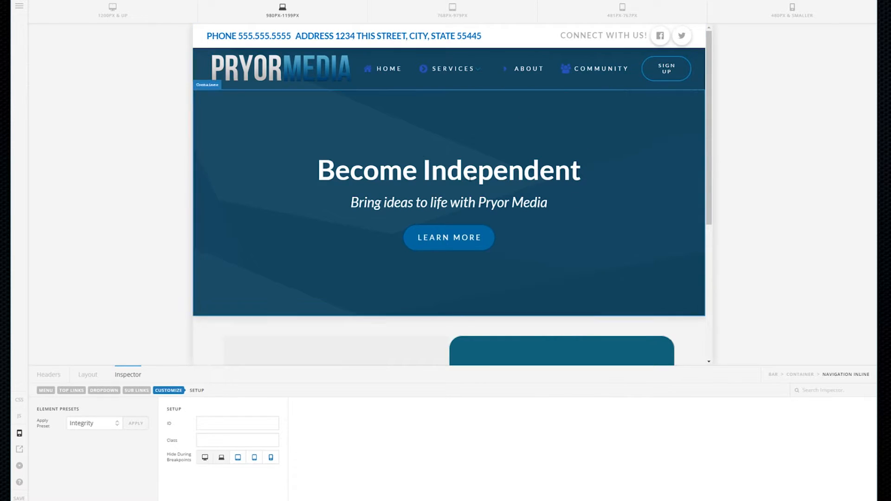
left_click(445, 14)
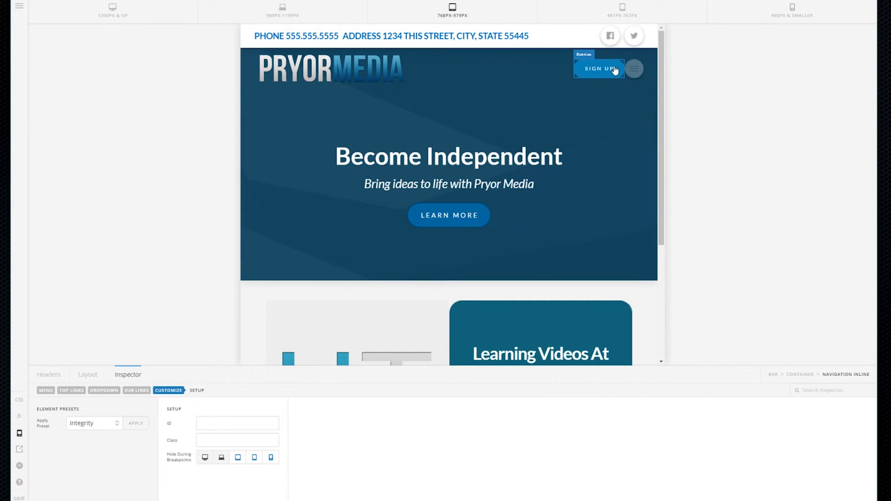
Set the Sign Up container's Flex Grow to 0.03 and check the 481–767px and 768–979px previews
left_click(570, 76)
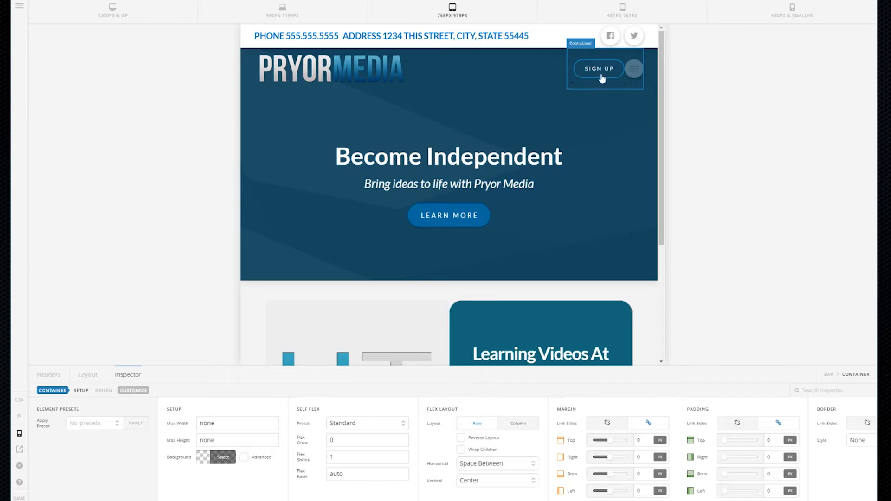
left_click(340, 443)
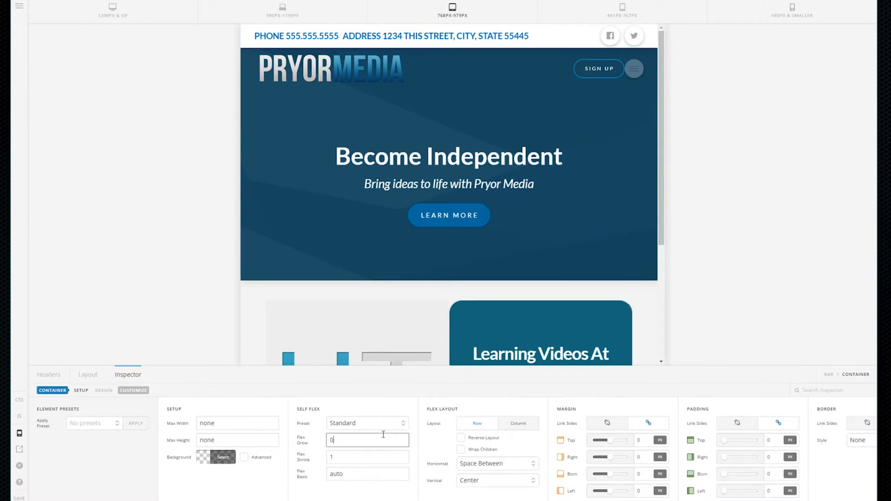
type(".02")
key("BackSpace")
type("3")
left_click(638, 13)
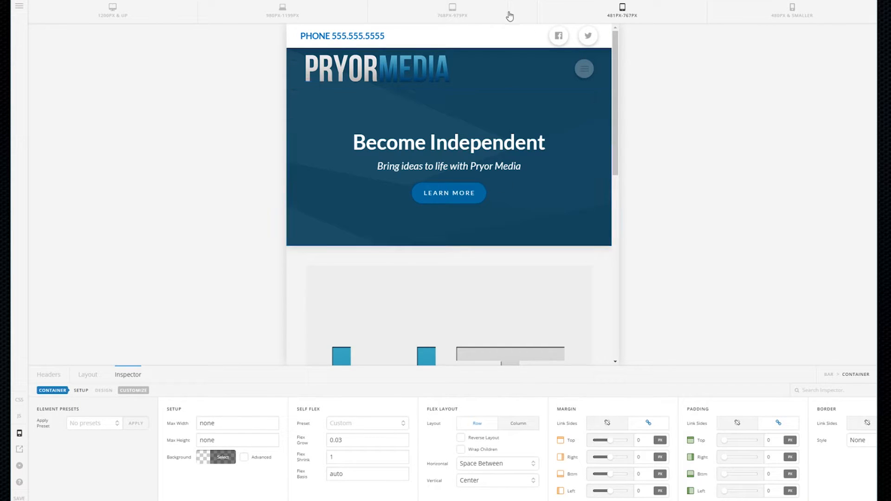
left_click(469, 15)
Hide the Sign Up button at 480px & smaller, check the mobile menu preview, then return to 1200px & up
left_click(596, 70)
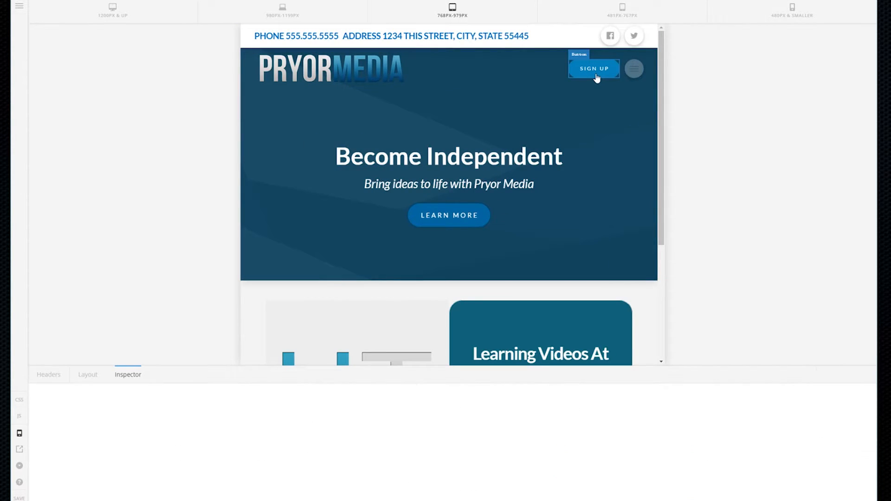
left_click(212, 391)
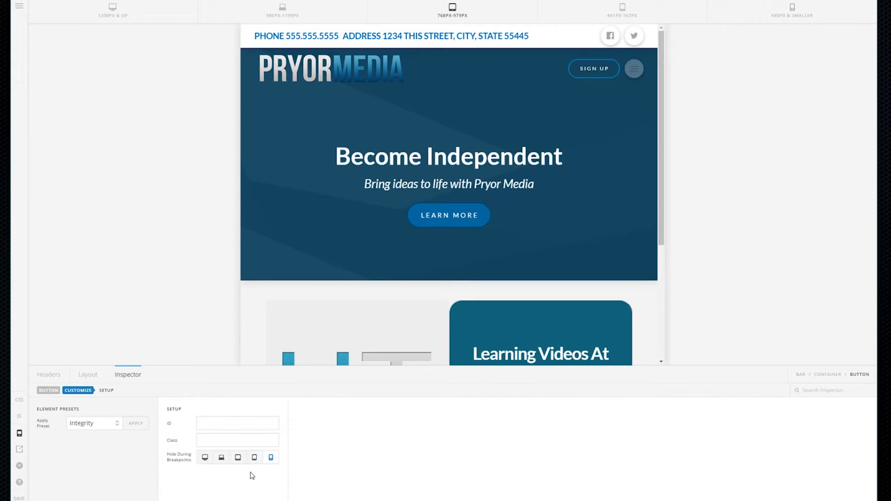
left_click(648, 18)
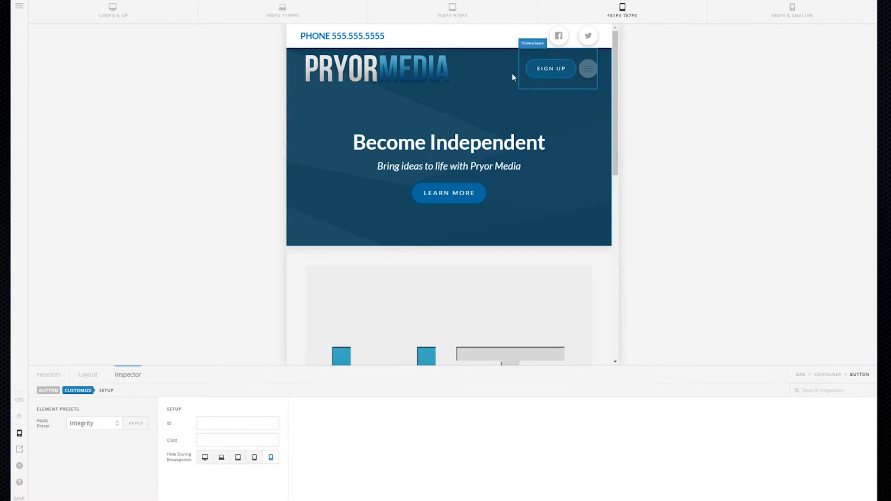
left_click(792, 11)
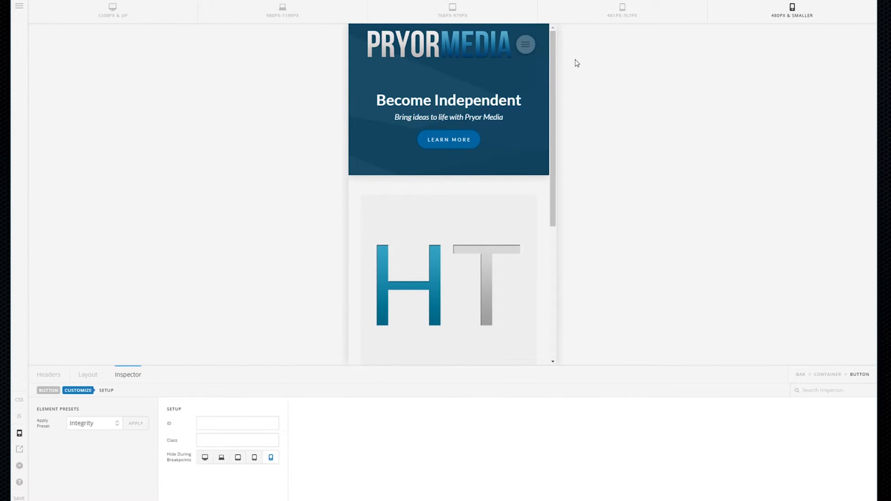
left_click(526, 45)
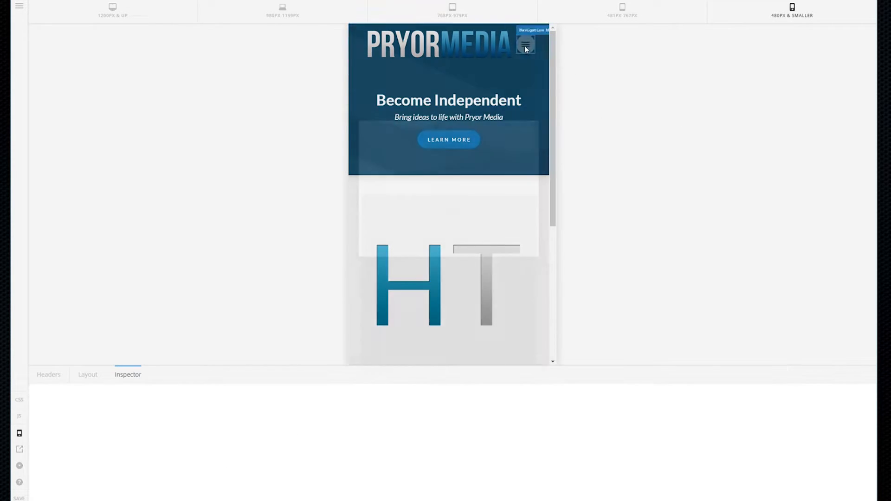
left_click(544, 29)
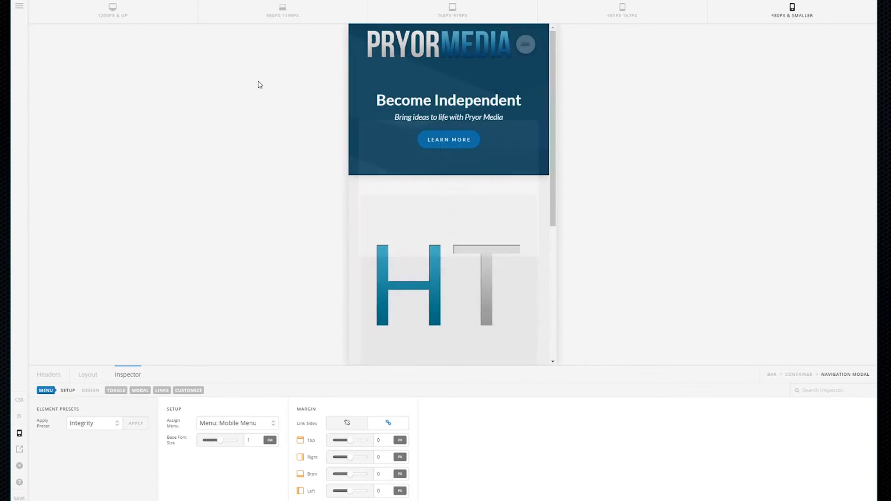
left_click(99, 7)
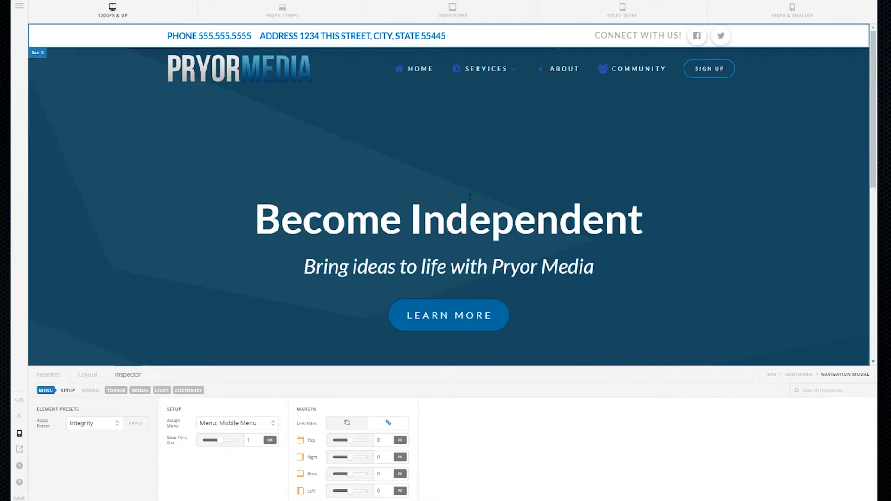
Switch the preview to 480px & smaller and show the header's Layout list of bars and containers
scroll(357, 184, "down", 5)
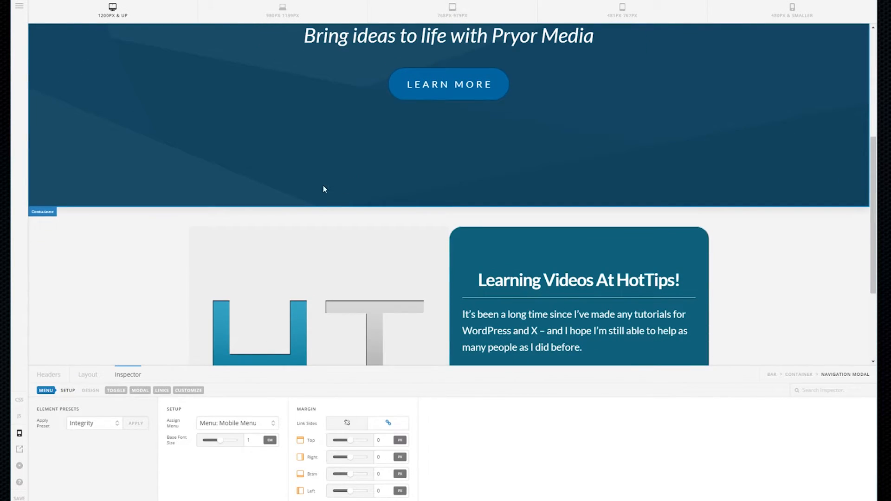
scroll(114, 232, "up", 5)
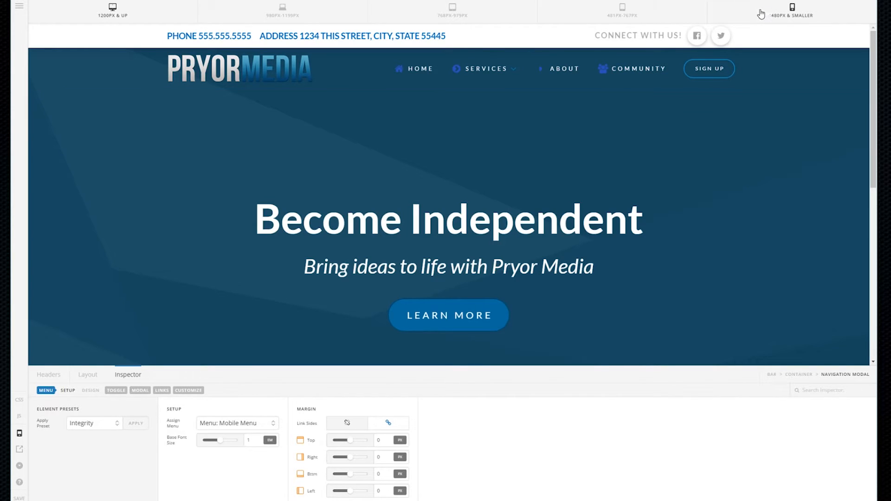
left_click(784, 13)
scroll(395, 199, "down", 5)
scroll(416, 214, "up", 5)
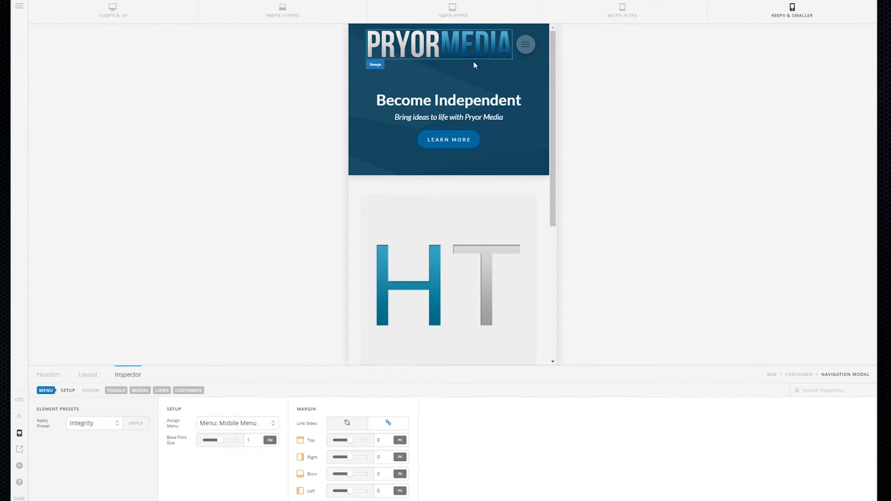
scroll(496, 193, "down", 4)
scroll(505, 143, "up", 4)
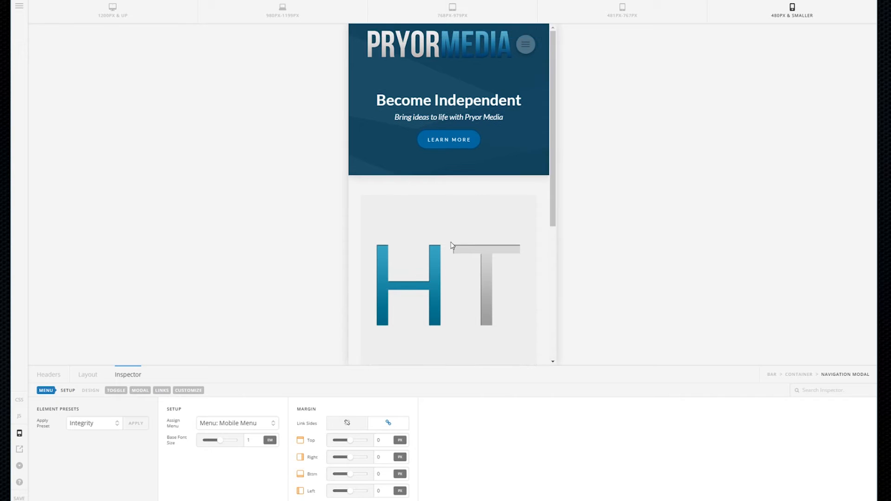
left_click(90, 374)
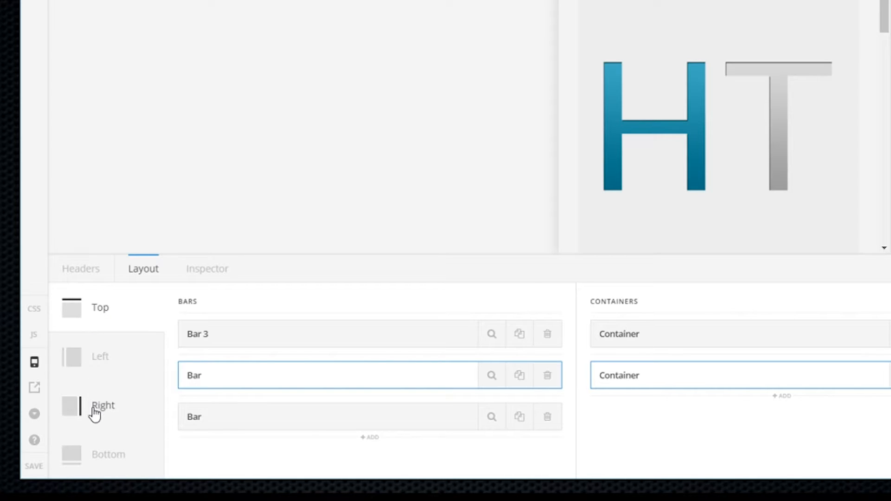
Choose the header's Bottom region and add Bar 1 to it
left_click(100, 468)
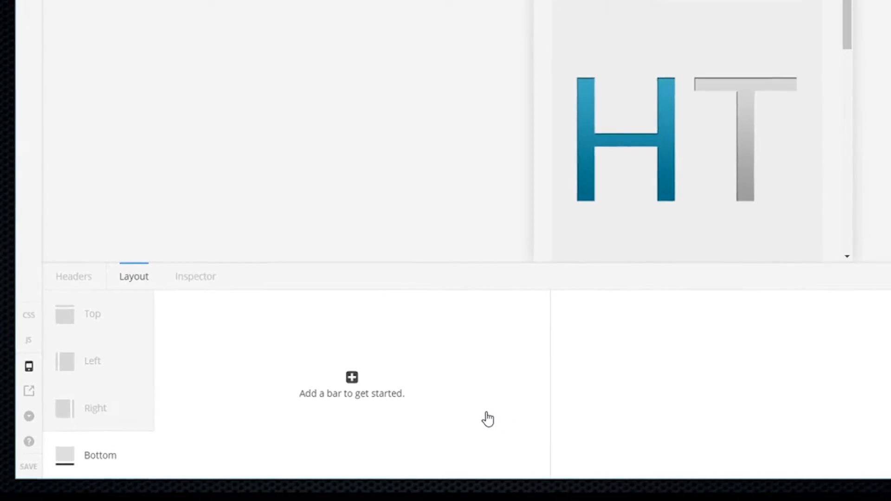
left_click(240, 413)
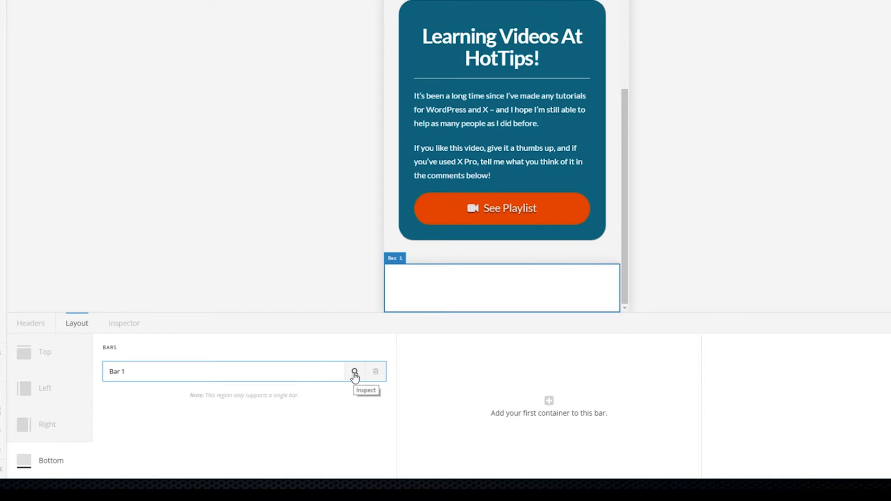
Add Container 1 to Bar 1 and place a Text element with placeholder text inside it
left_click(547, 412)
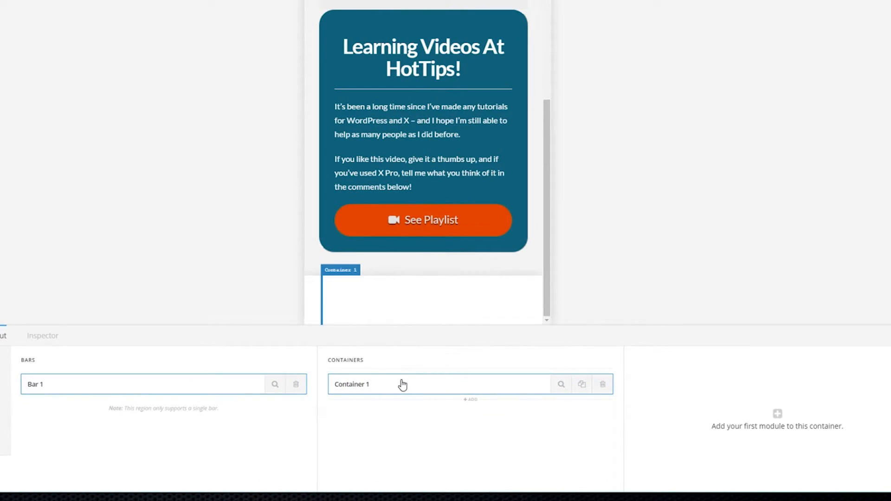
left_click(778, 414)
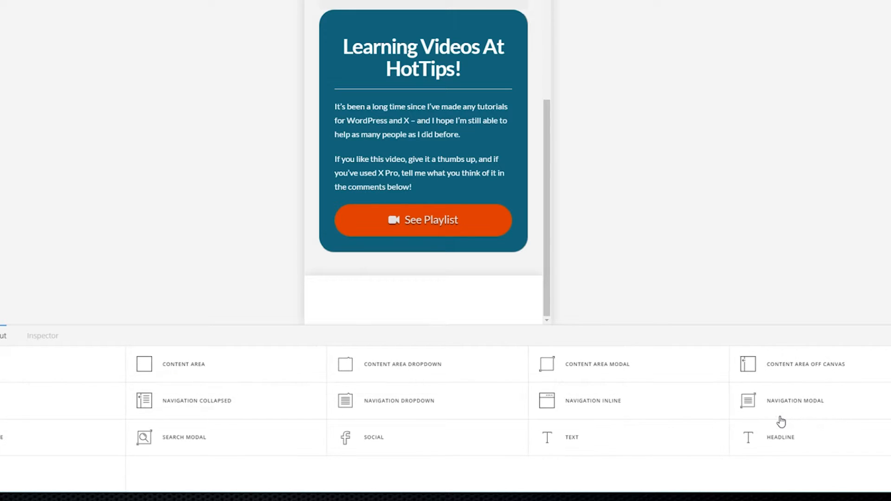
left_click(576, 445)
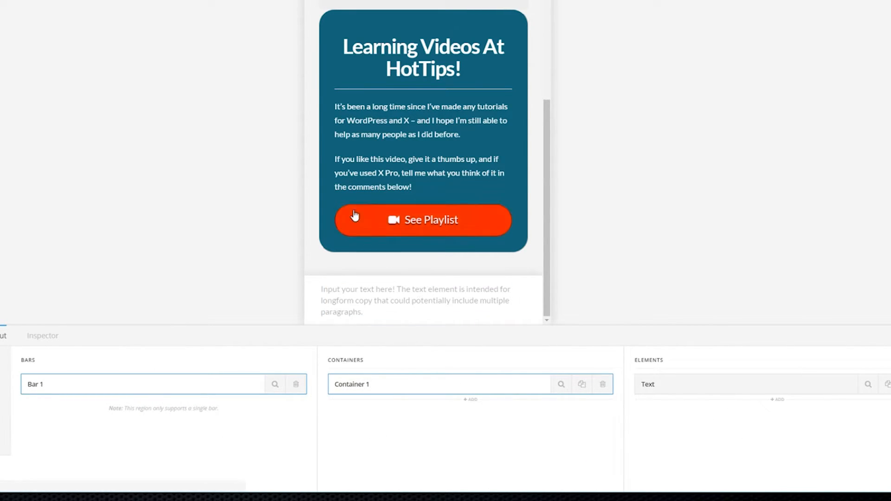
scroll(386, 205, "up", 5)
scroll(385, 206, "down", 5)
scroll(384, 219, "up", 5)
scroll(381, 217, "down", 5)
scroll(381, 217, "up", 5)
scroll(380, 217, "down", 5)
scroll(382, 217, "up", 5)
scroll(381, 217, "down", 5)
scroll(381, 216, "up", 5)
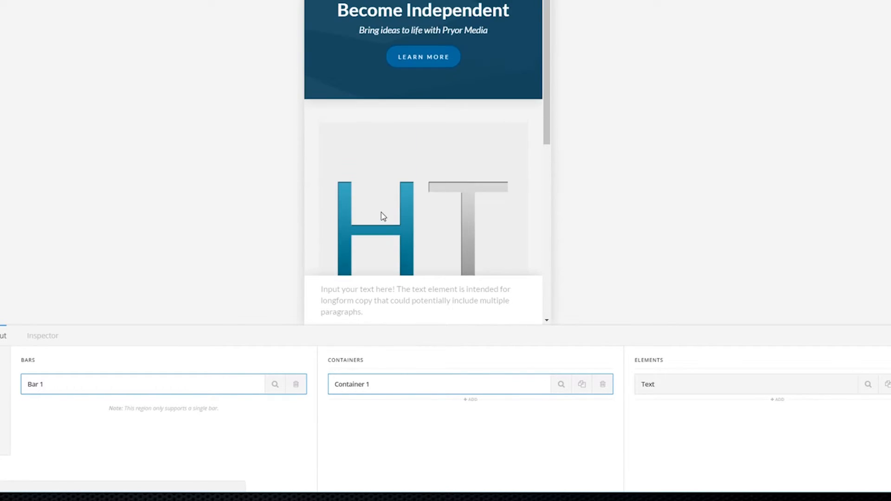
scroll(380, 212, "down", 5)
scroll(380, 211, "up", 5)
scroll(371, 212, "down", 5)
scroll(365, 211, "up", 5)
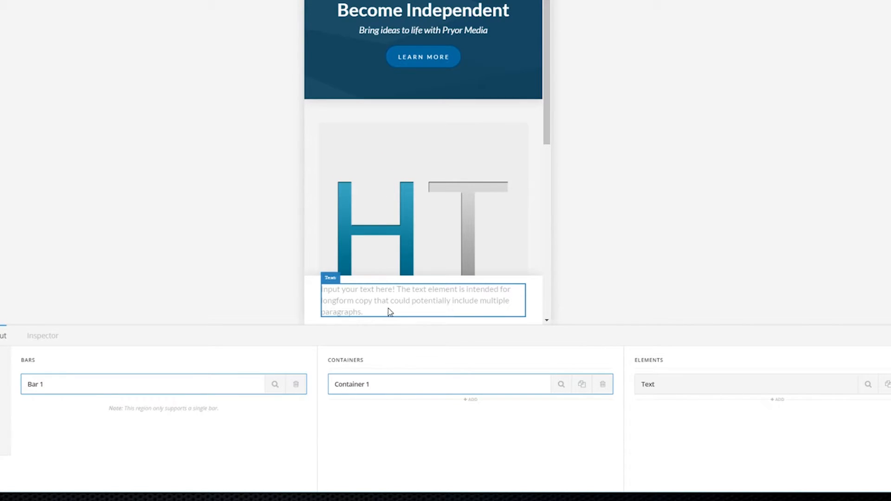
scroll(483, 185, "down", 5)
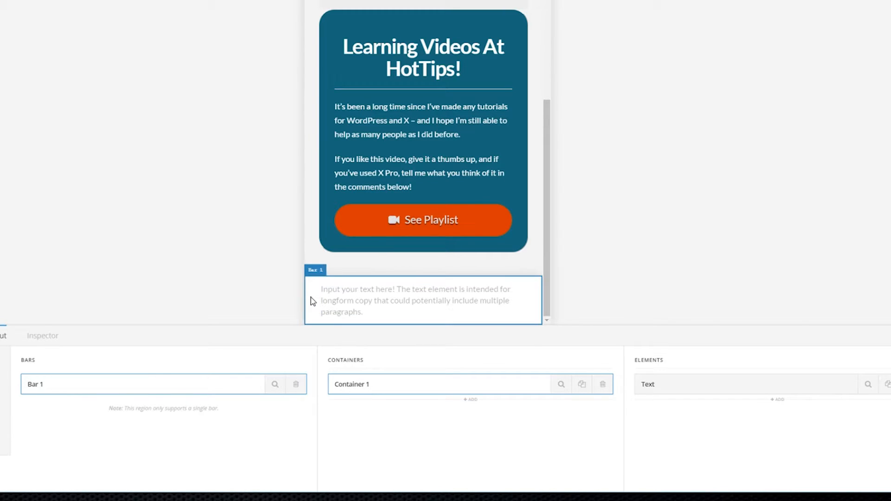
scroll(400, 194, "up", 5)
scroll(405, 200, "down", 5)
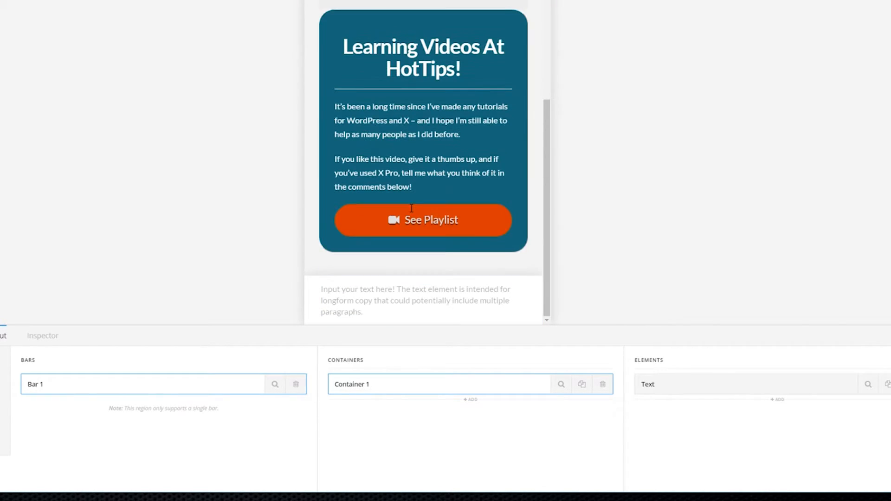
Replace the Text element's placeholder wording with 'Have Questions?'
left_click(868, 386)
left_click(168, 396)
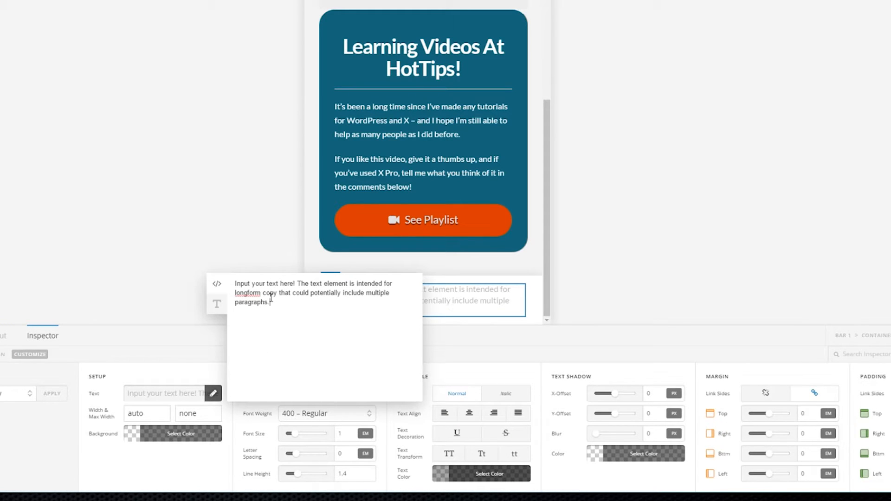
left_click_drag(272, 302, 233, 282)
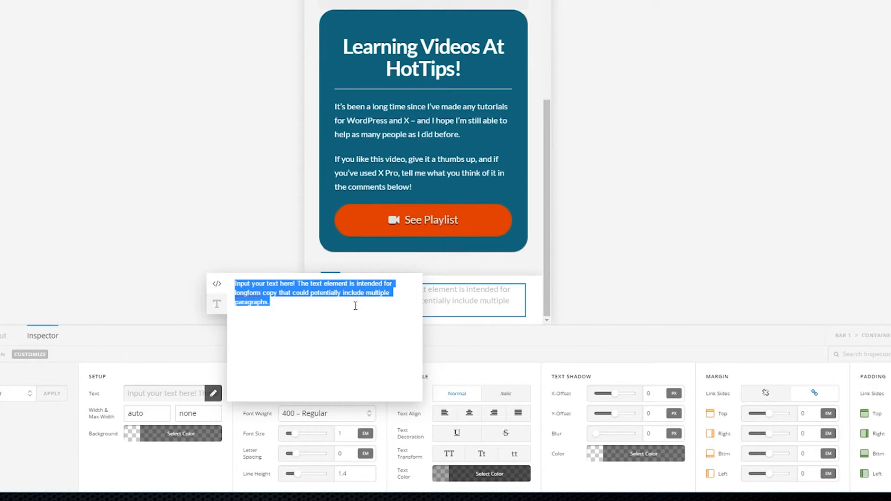
scroll(462, 35, "up", 10)
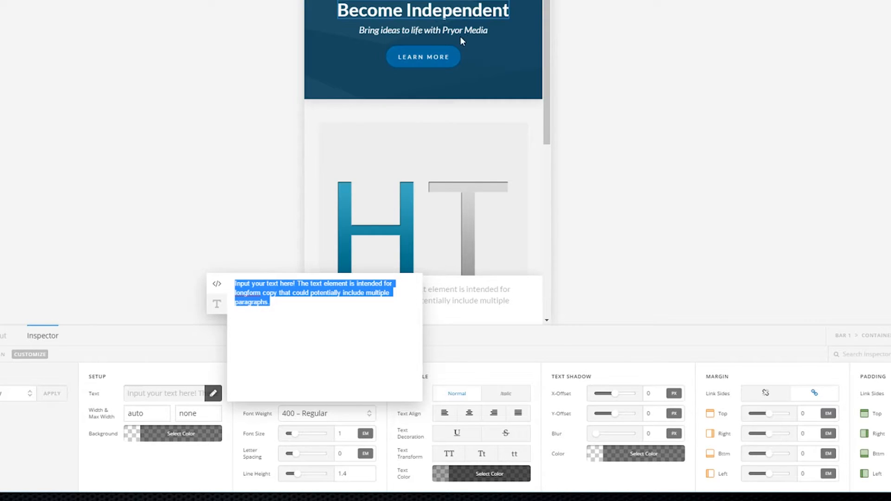
scroll(380, 81, "down", 10)
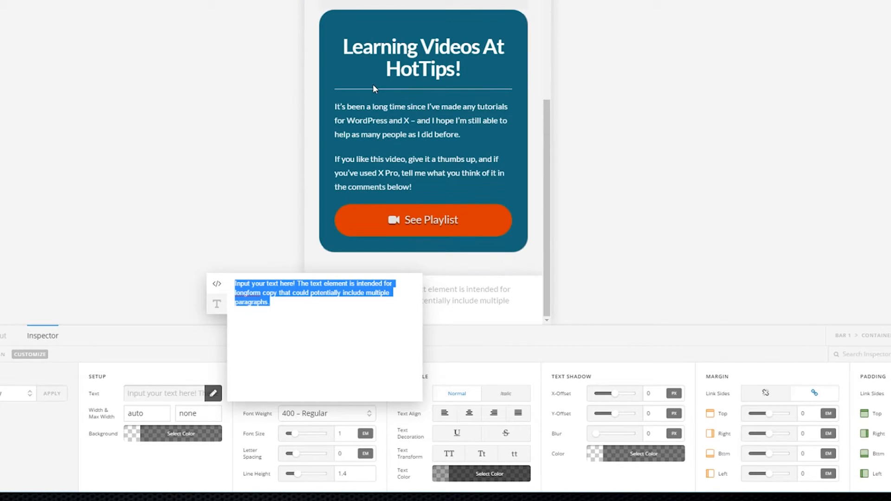
left_click_drag(273, 303, 233, 280)
type("Need")
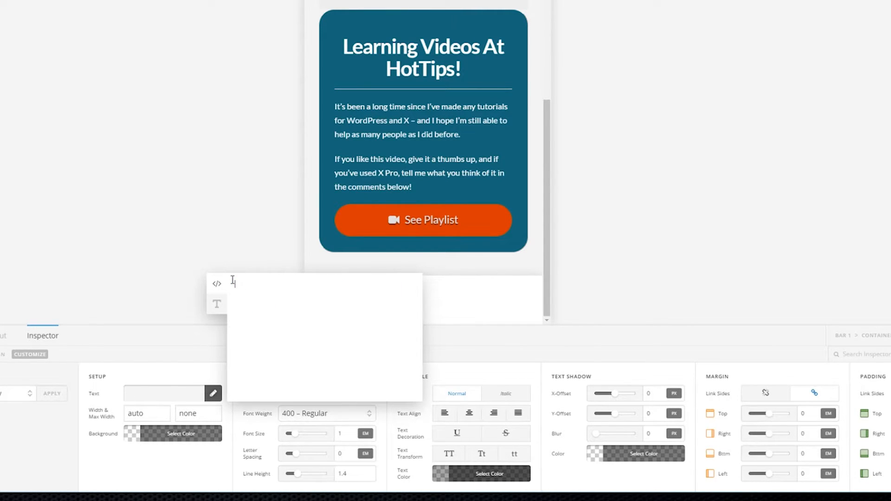
type("Have Questions?")
left_click(292, 237)
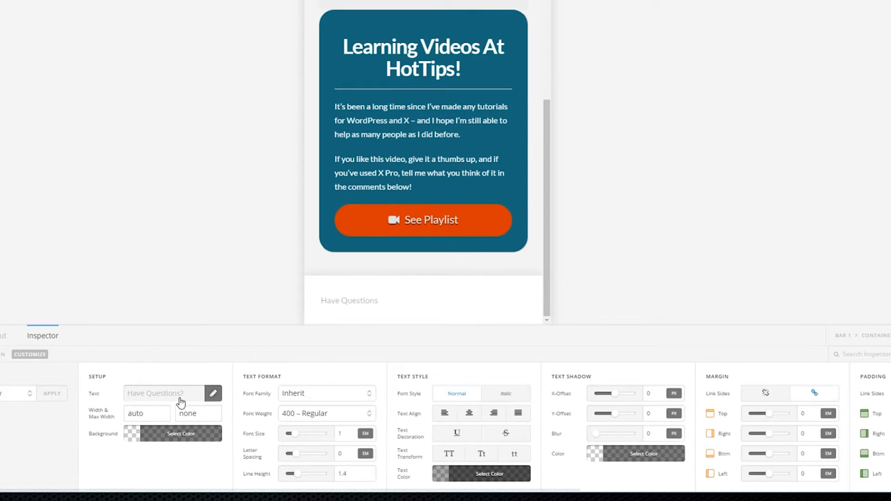
left_click(213, 393)
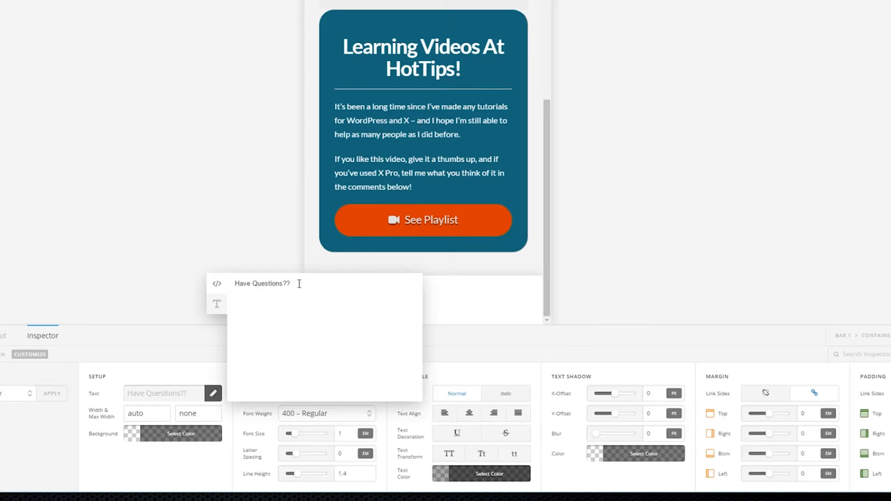
left_click(46, 436)
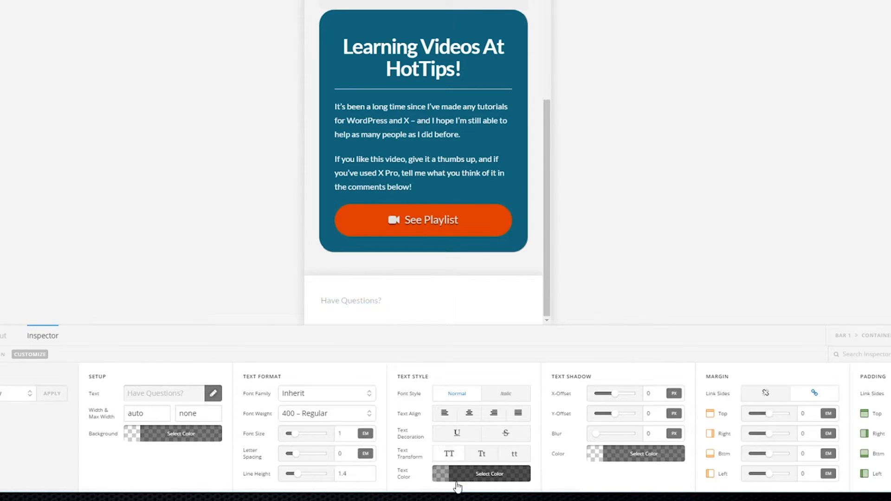
Set the text colour to a fully opaque near-white
left_click(604, 453)
left_click_drag(557, 334, 536, 309)
left_click_drag(590, 420, 674, 421)
left_click(166, 470)
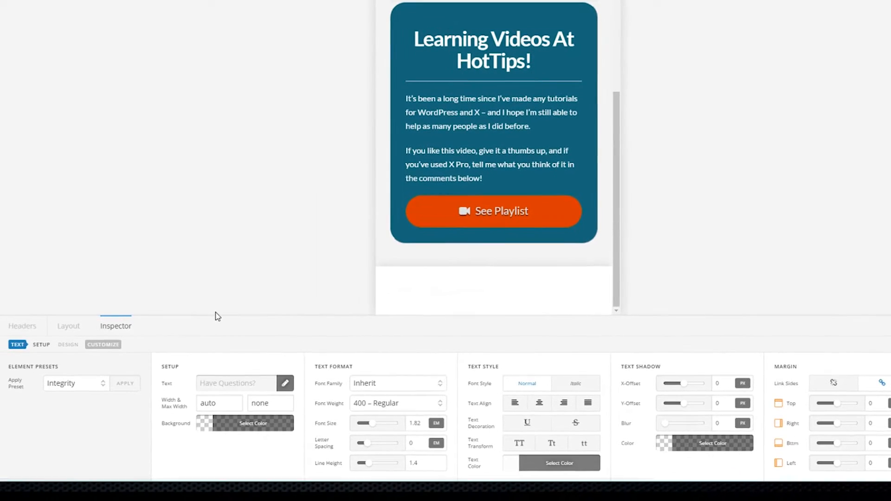
Give Bar 1 a near-black background and, with Advanced ticked, make the lower background layer an image
left_click(70, 326)
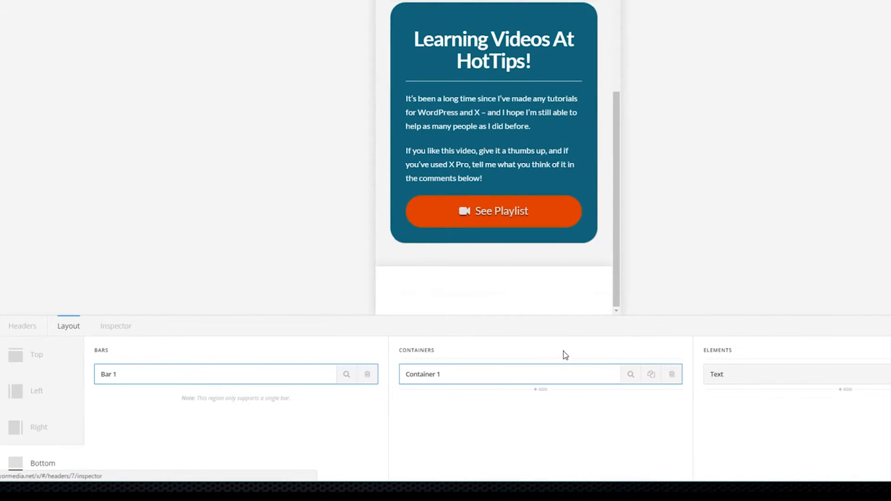
left_click(346, 377)
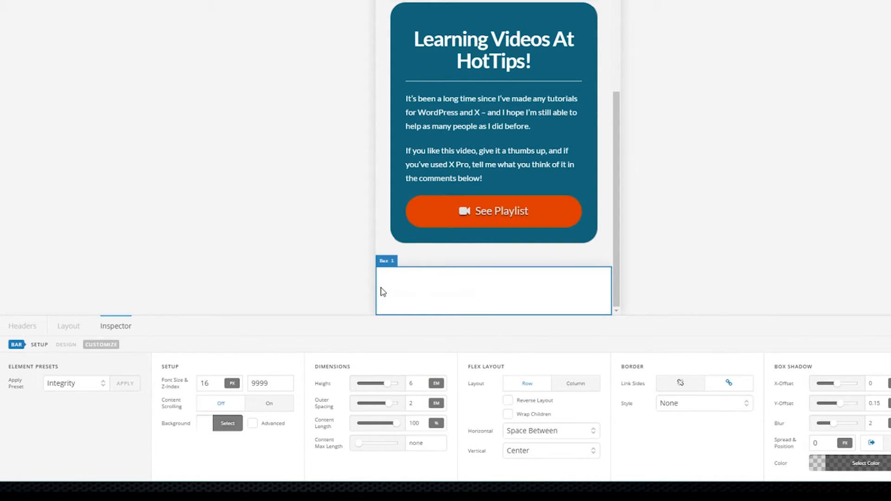
left_click(219, 425)
left_click(329, 301)
left_click_drag(295, 315, 242, 330)
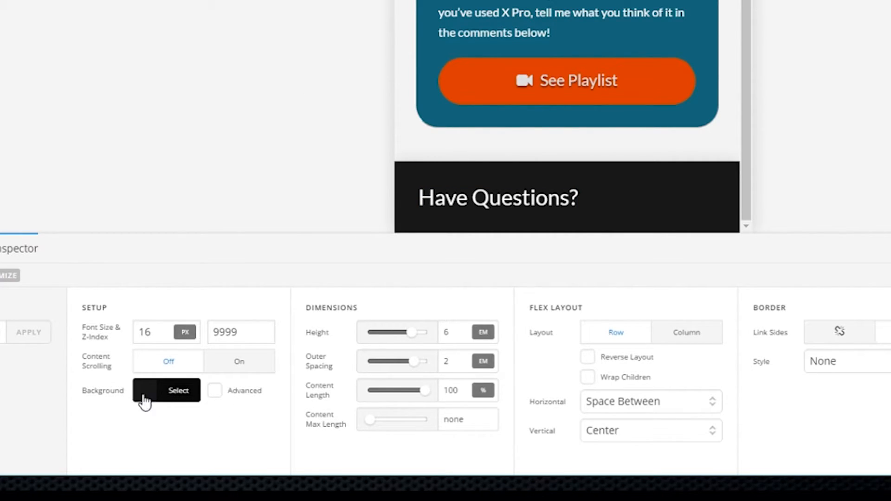
left_click(215, 392)
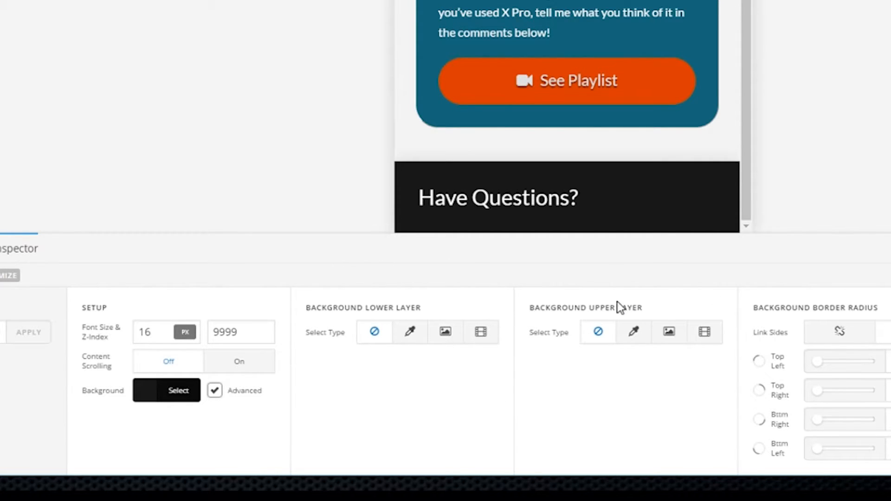
left_click(445, 339)
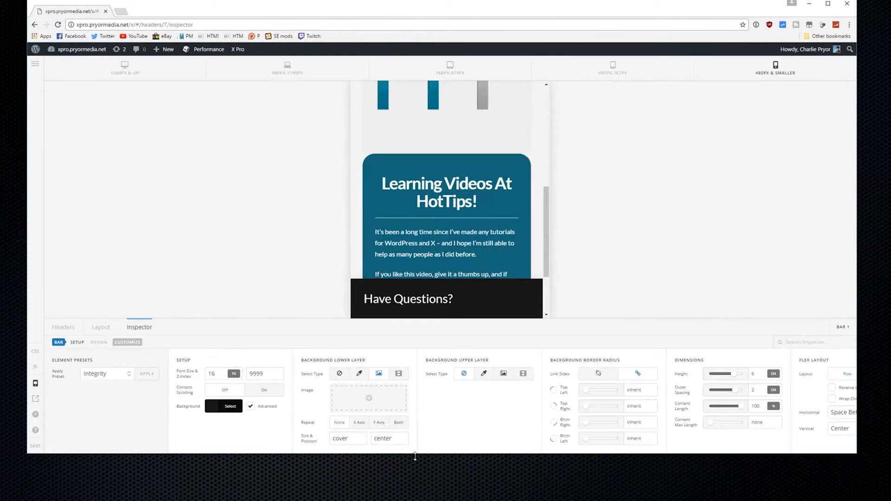
Upload bottom-texture.jpg and insert it as Bar 1's lower-layer background image
left_click_drag(415, 457, 399, 499)
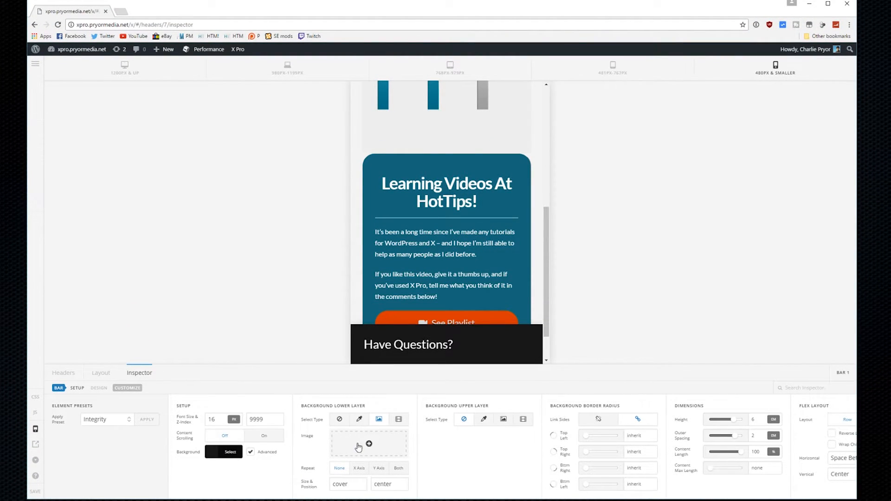
left_click(371, 449)
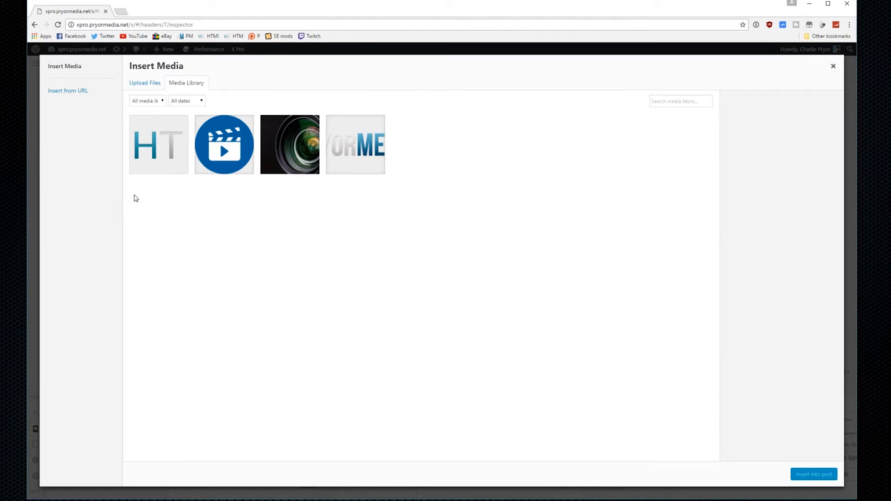
left_click_drag(1, 279, 398, 293)
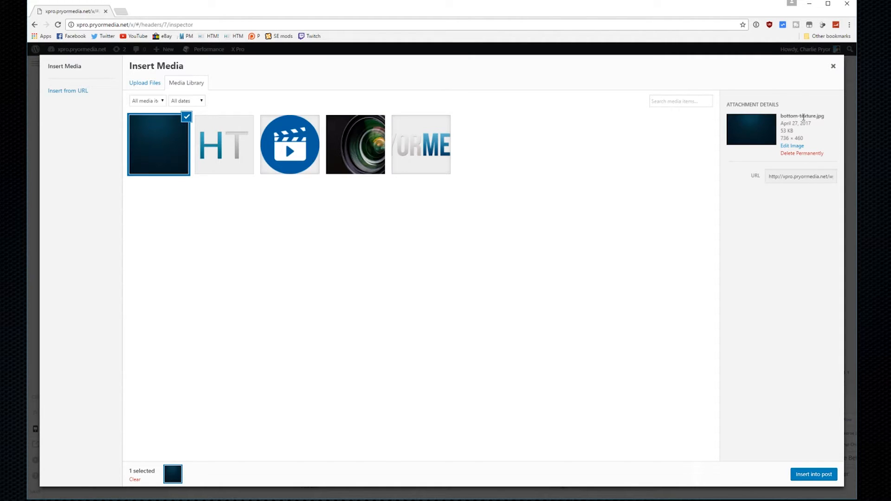
left_click(814, 476)
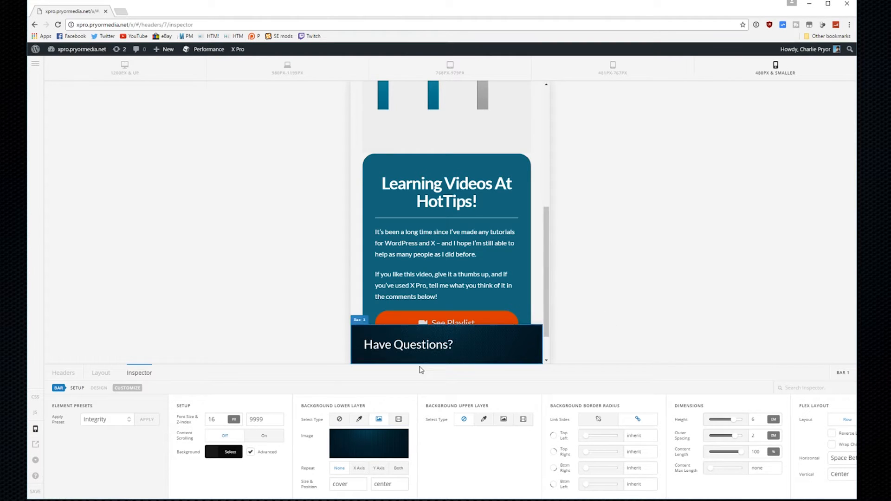
scroll(487, 260, "down", 2)
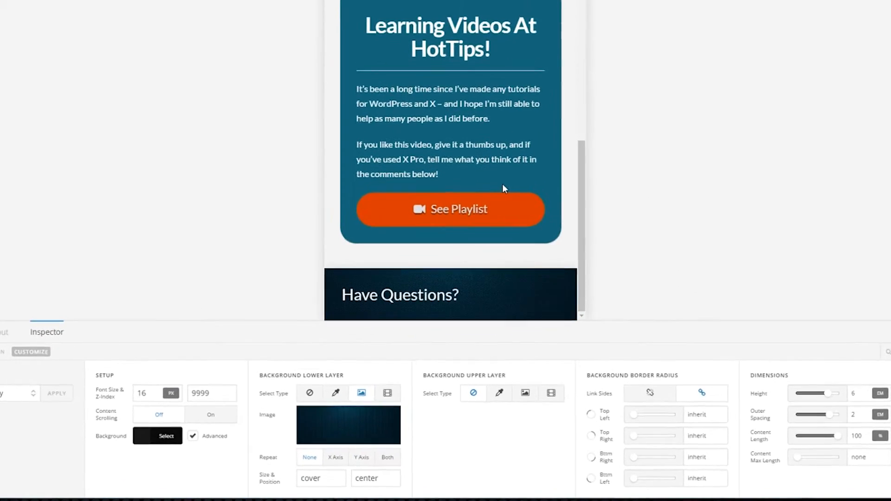
scroll(504, 190, "up", 7)
scroll(499, 205, "down", 5)
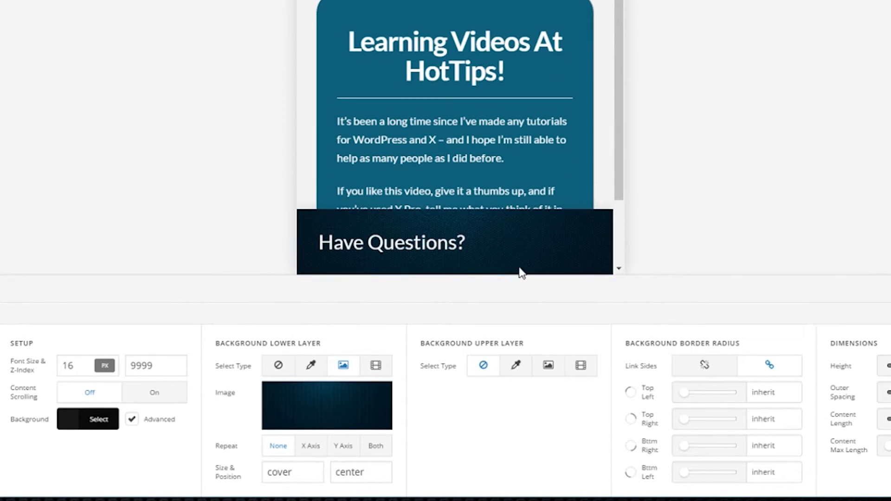
scroll(476, 133, "down", 5)
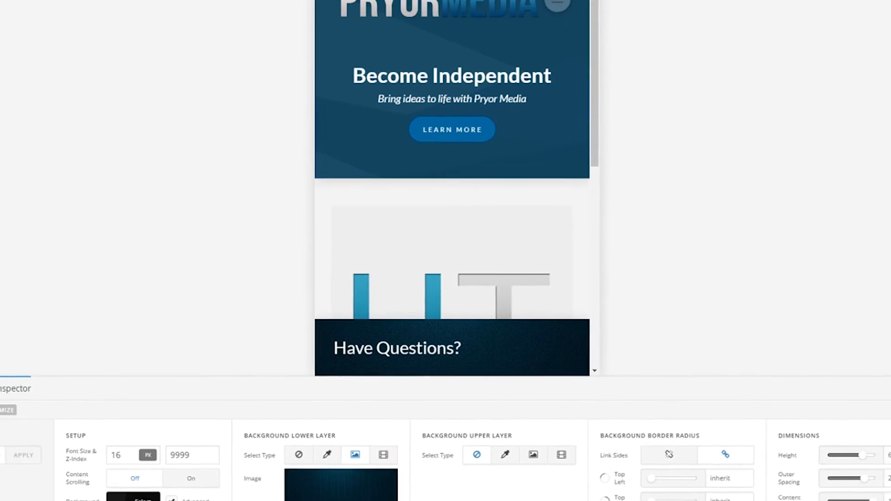
scroll(519, 320, "down", 3)
scroll(519, 321, "up", 3)
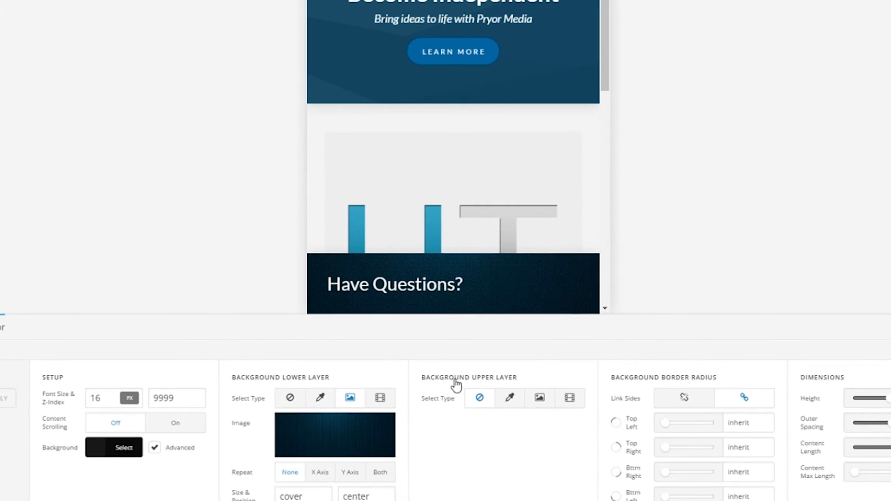
Add a semi-transparent dark blue colour as Bar 1's upper background layer
left_click(511, 404)
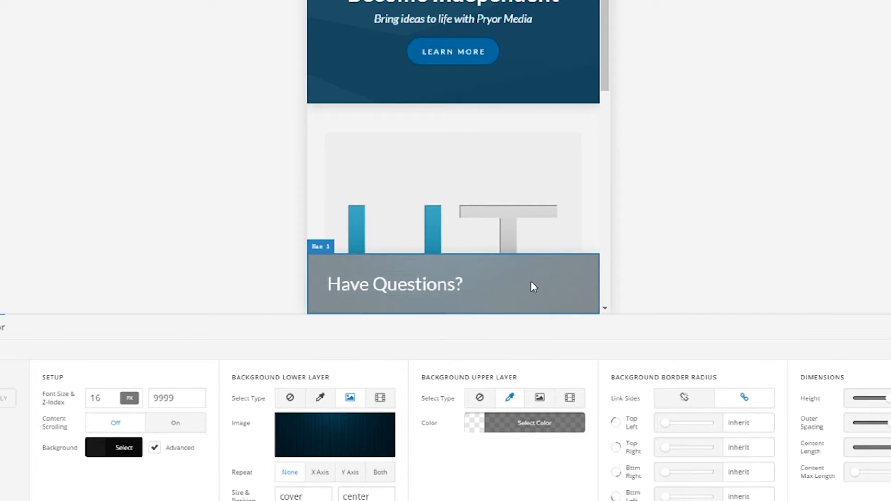
left_click(476, 429)
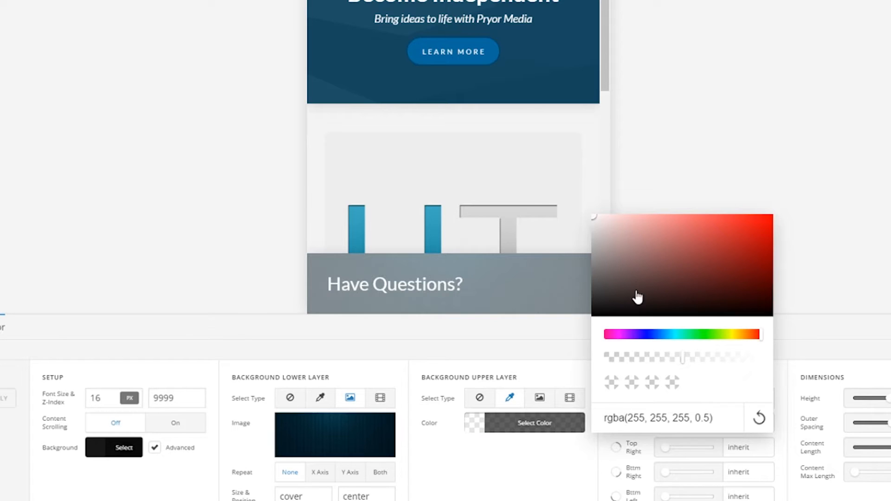
left_click(671, 239)
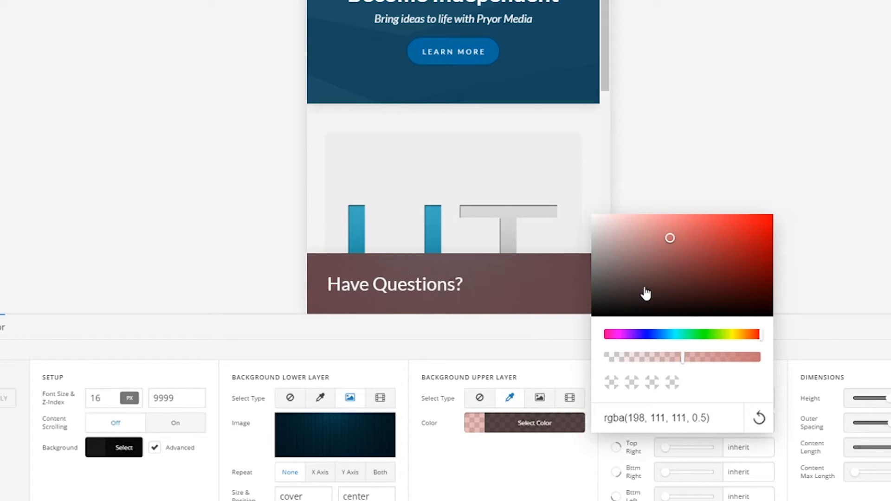
left_click(644, 287)
left_click(676, 335)
left_click(682, 280)
left_click(702, 282)
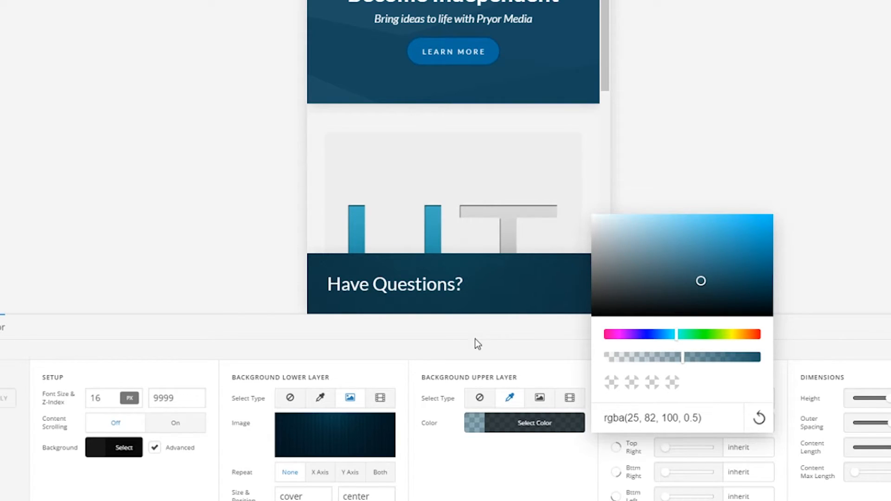
left_click(541, 331)
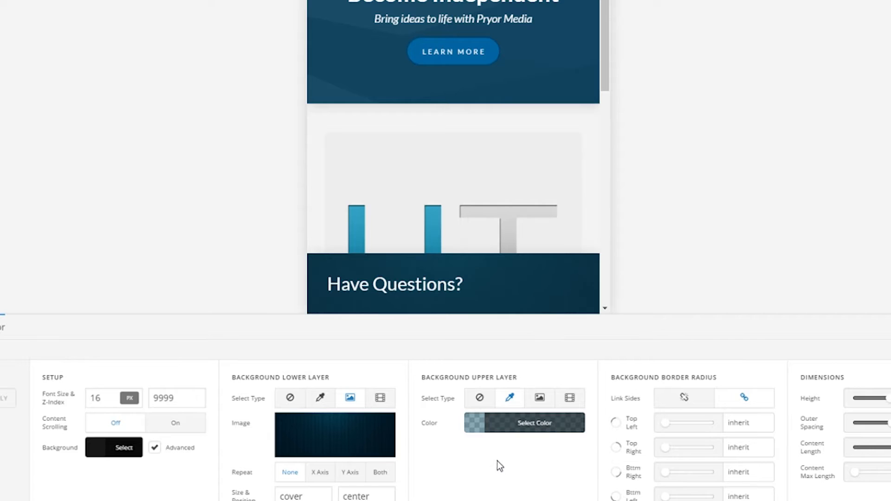
scroll(483, 291, "down", 3)
scroll(483, 292, "down", 3)
scroll(503, 294, "up", 6)
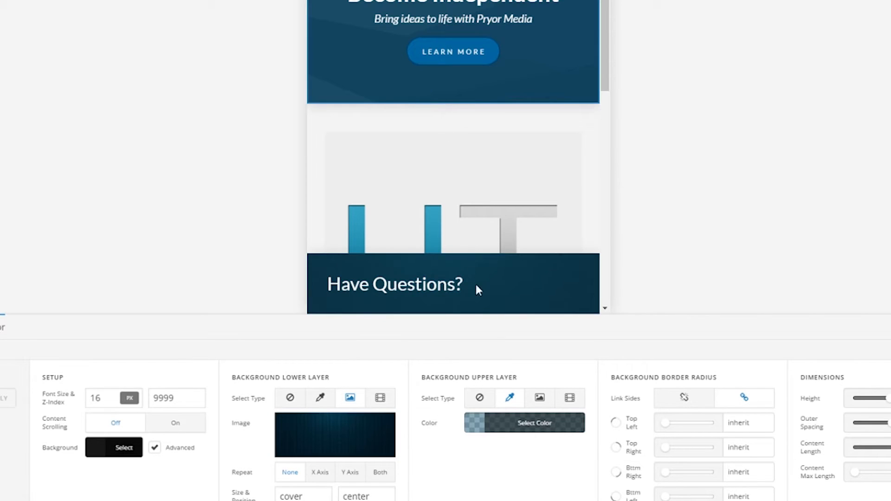
scroll(438, 265, "down", 5)
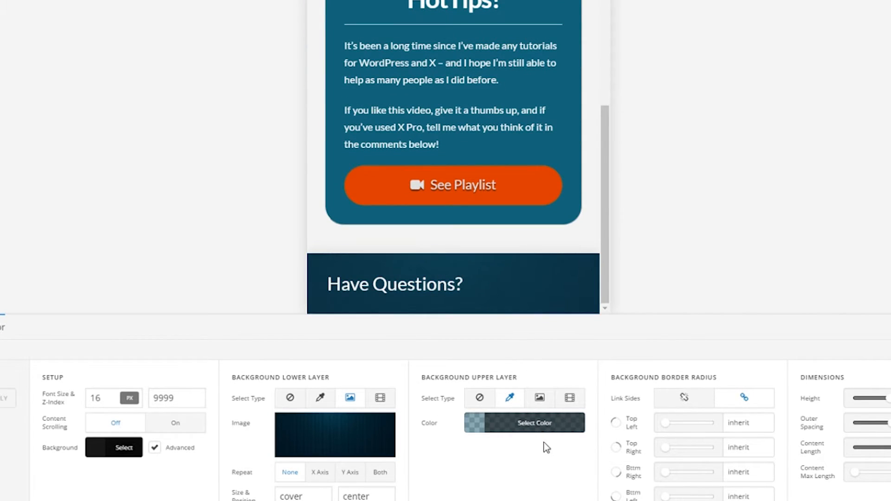
Brighten the overlay to vivid blue and lower its opacity to rgba(2, 180, 237, 0.16)
left_click(482, 433)
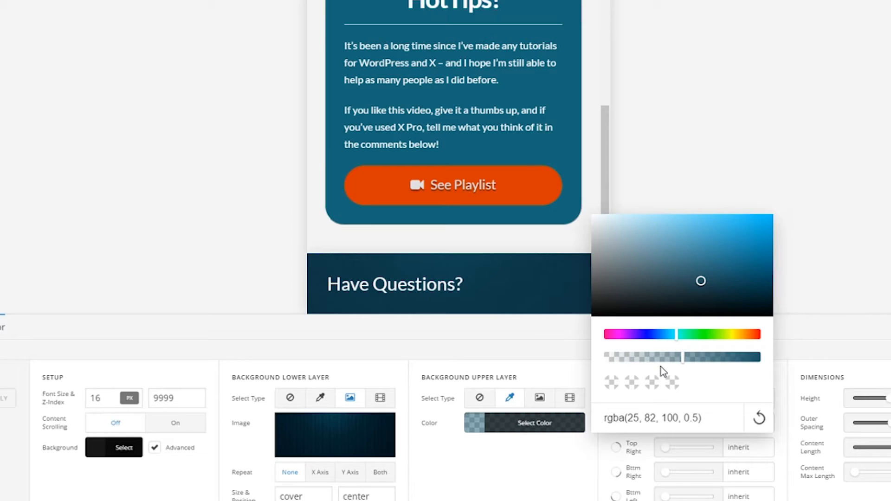
left_click(657, 358)
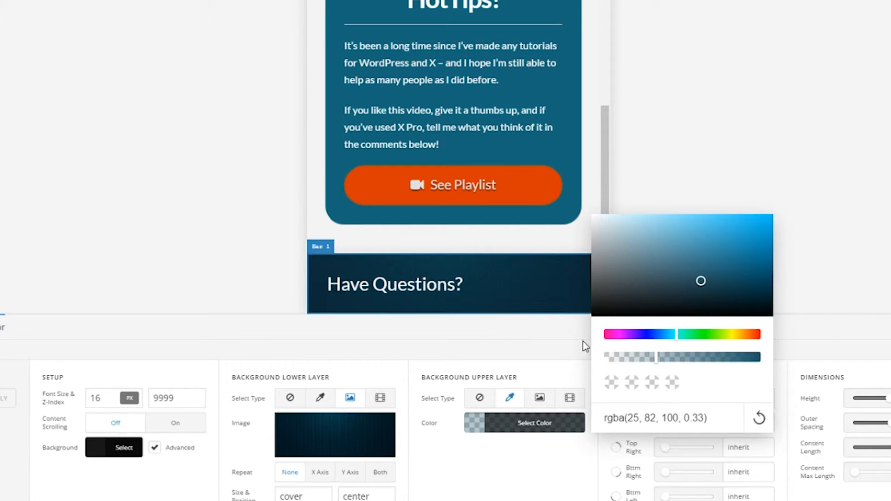
left_click(645, 358)
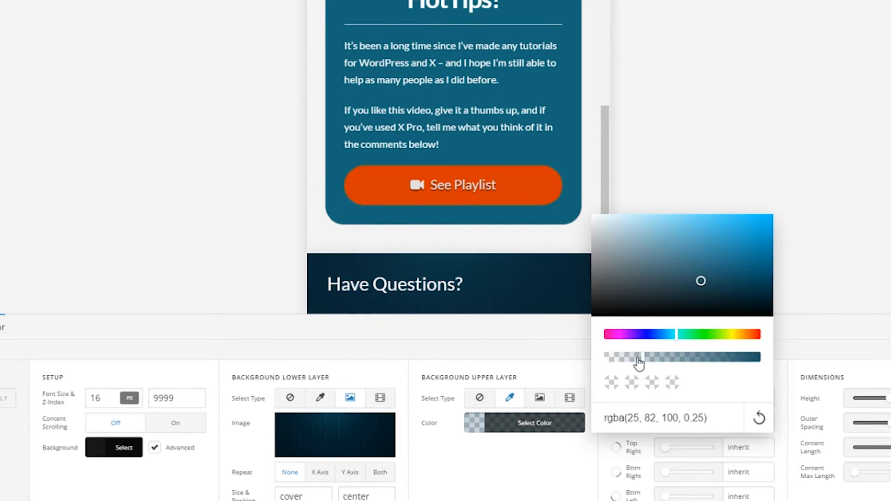
left_click(762, 238)
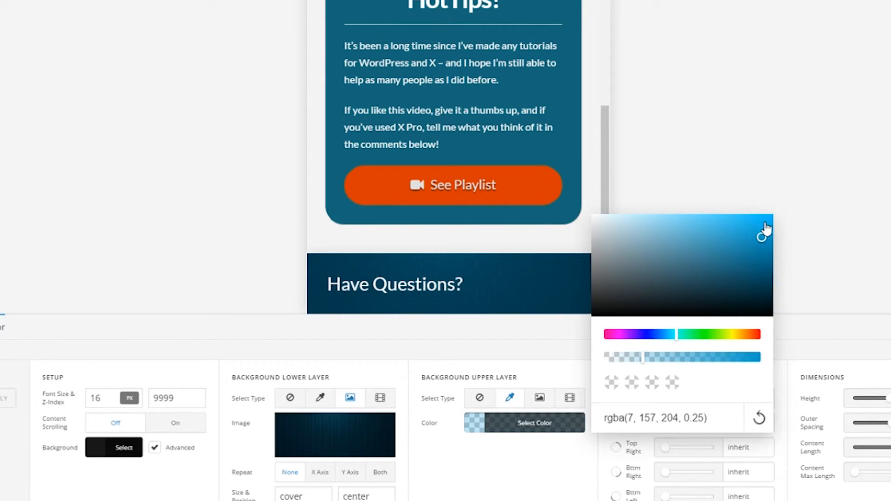
left_click(630, 358)
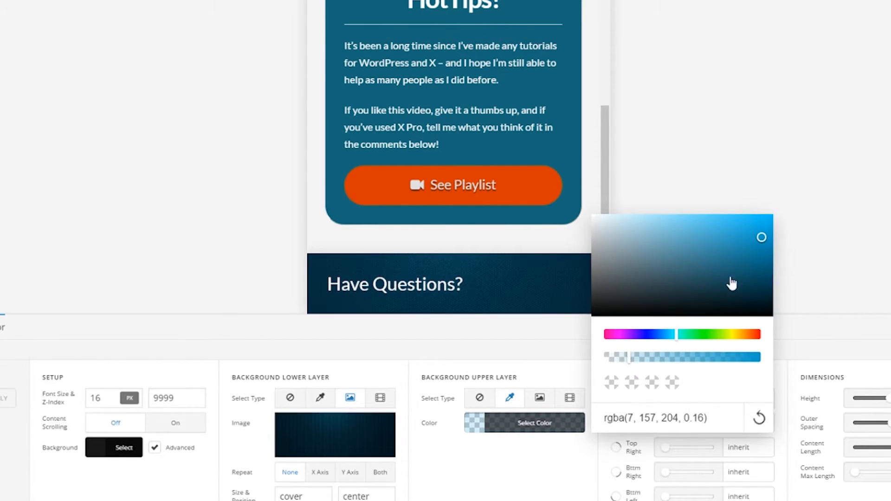
left_click(766, 233)
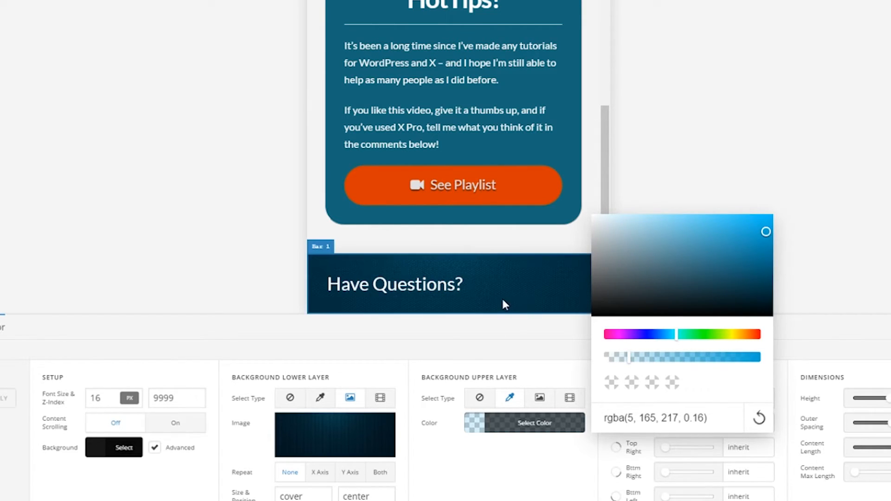
scroll(405, 170, "up", 5)
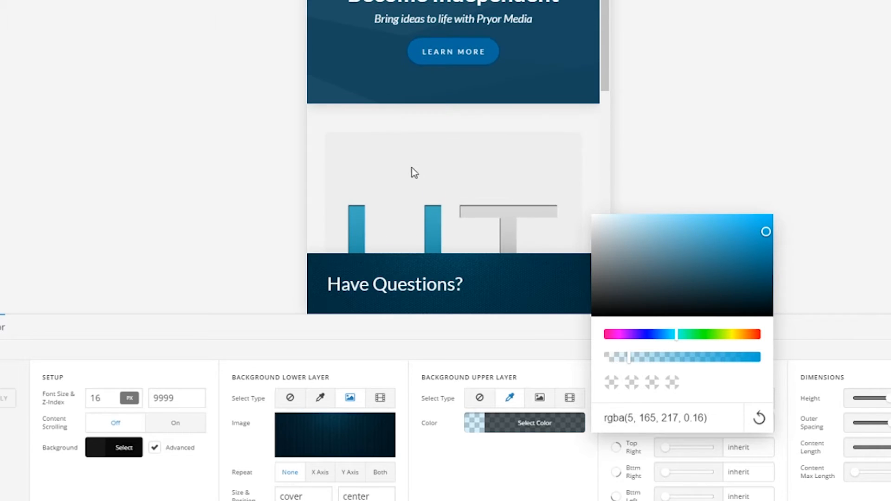
left_click(769, 223)
left_click(467, 478)
left_click(482, 431)
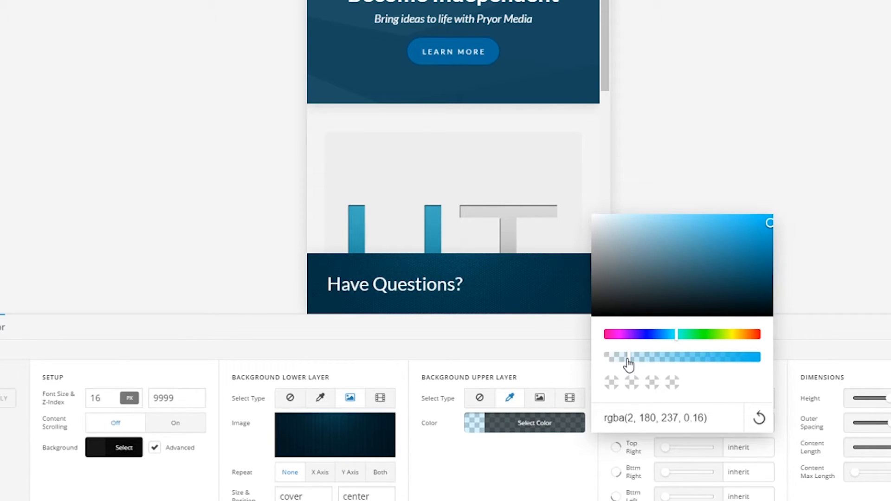
left_click(483, 486)
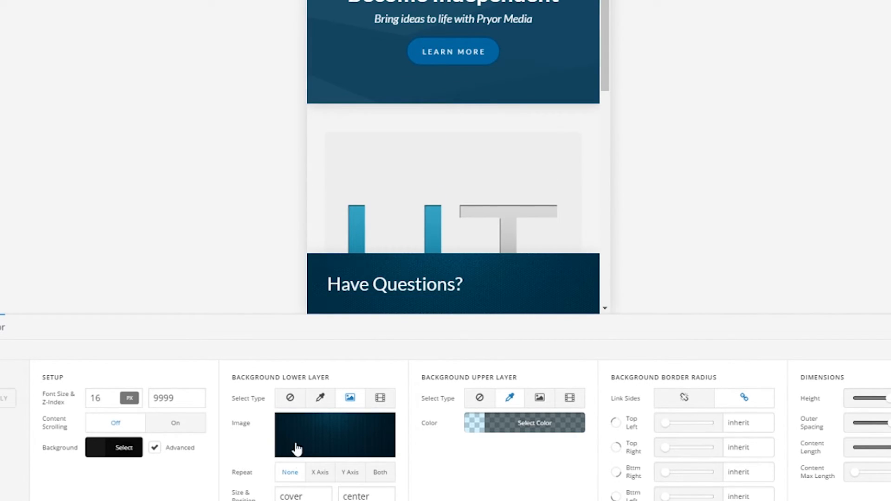
Inspect Bar 1 and reduce its Dimensions Height from 6em to 3.77em
left_click(0, 327)
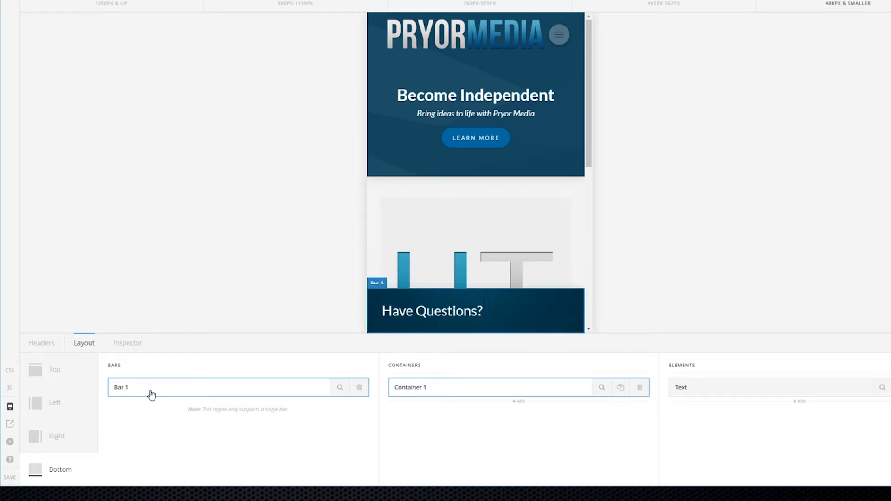
left_click(340, 388)
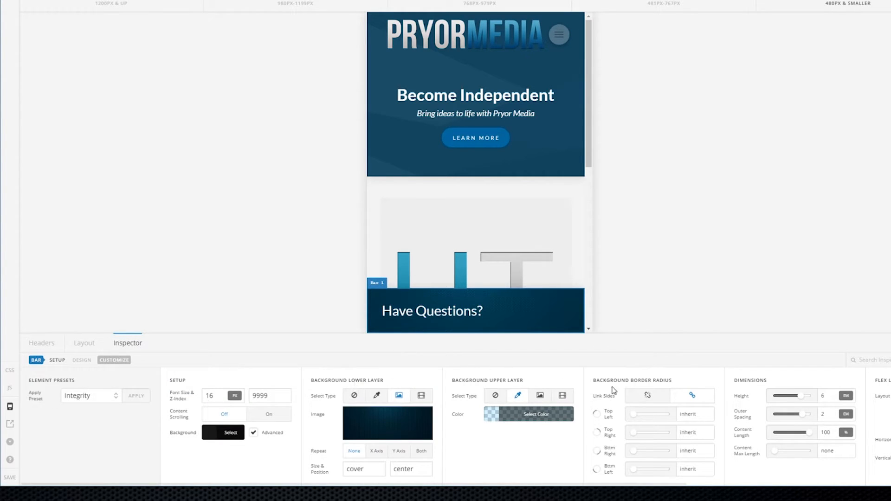
scroll(722, 370, "right", 5)
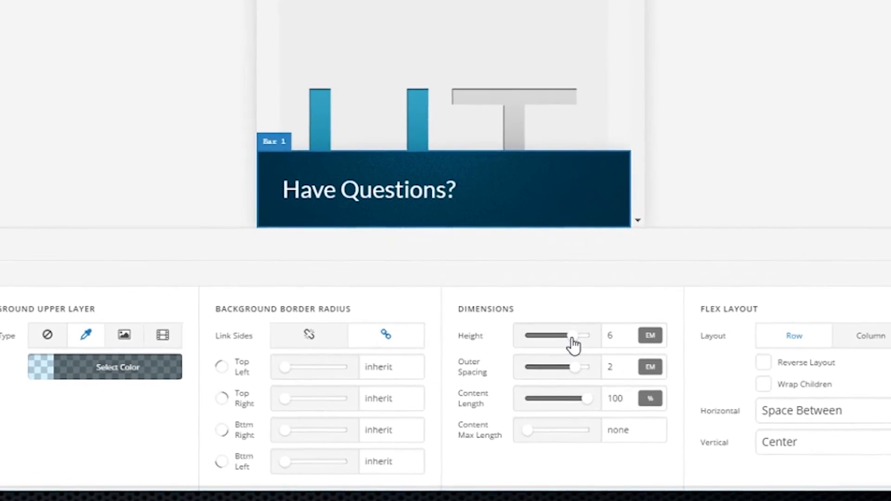
left_click_drag(573, 339, 550, 339)
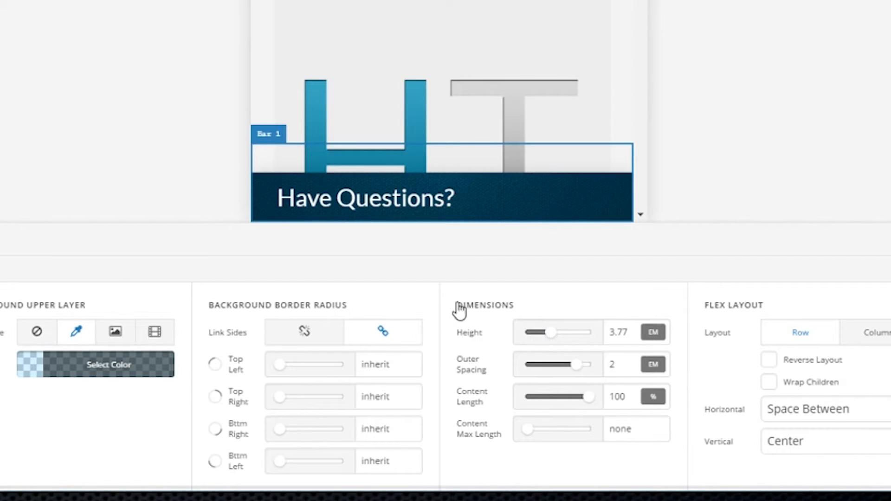
scroll(364, 48, "down", 2)
scroll(376, 139, "up", 2)
scroll(384, 151, "down", 10)
scroll(371, 166, "up", 8)
scroll(369, 164, "up", 2)
scroll(369, 164, "down", 6)
scroll(372, 159, "up", 6)
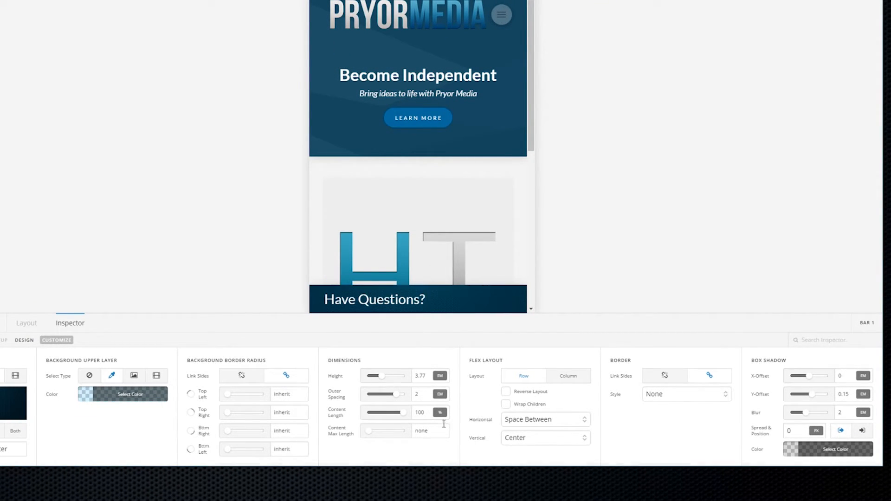
scroll(439, 437, "left", 5)
scroll(421, 420, "right", 5)
scroll(464, 395, "left", 5)
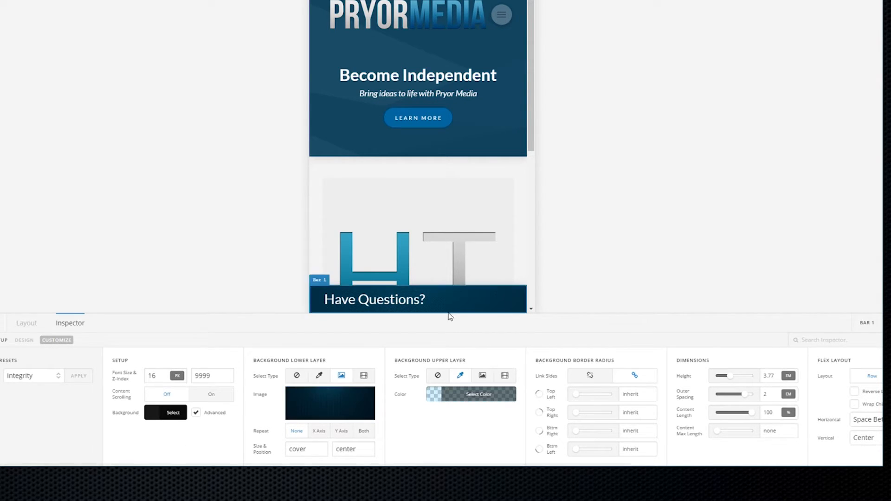
Add a Learn More button element to the bottom bar's container
left_click(31, 325)
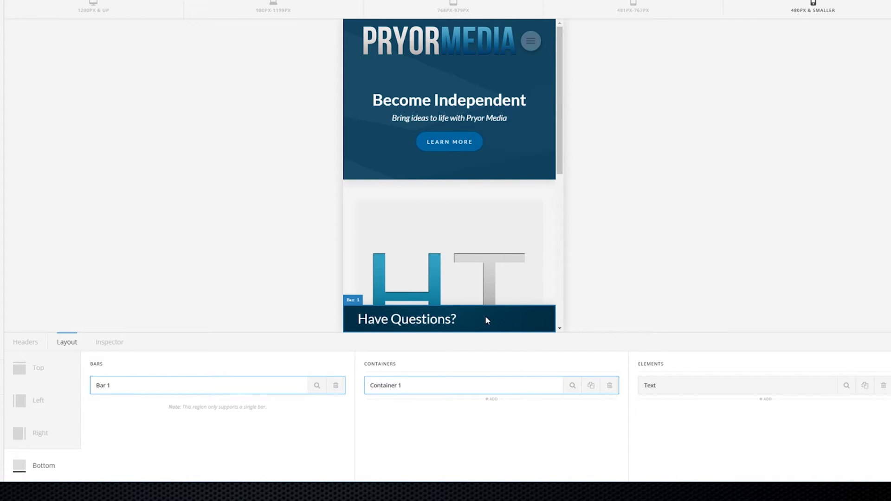
left_click(762, 402)
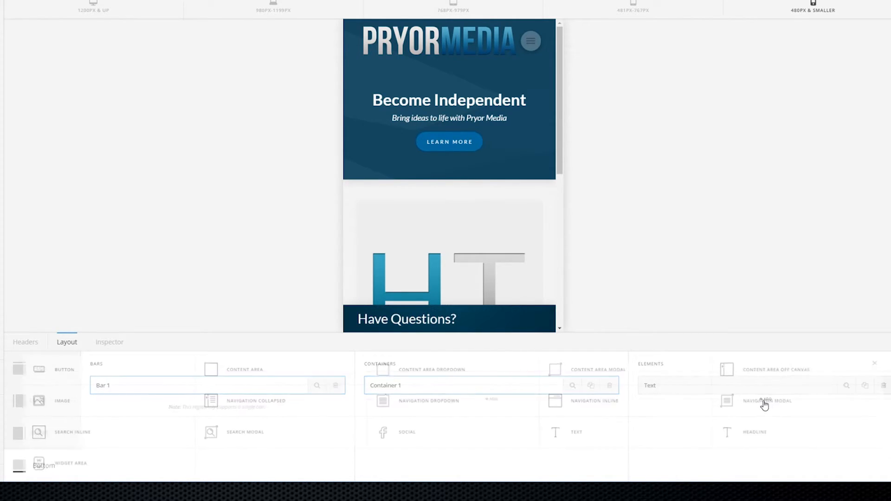
left_click(48, 379)
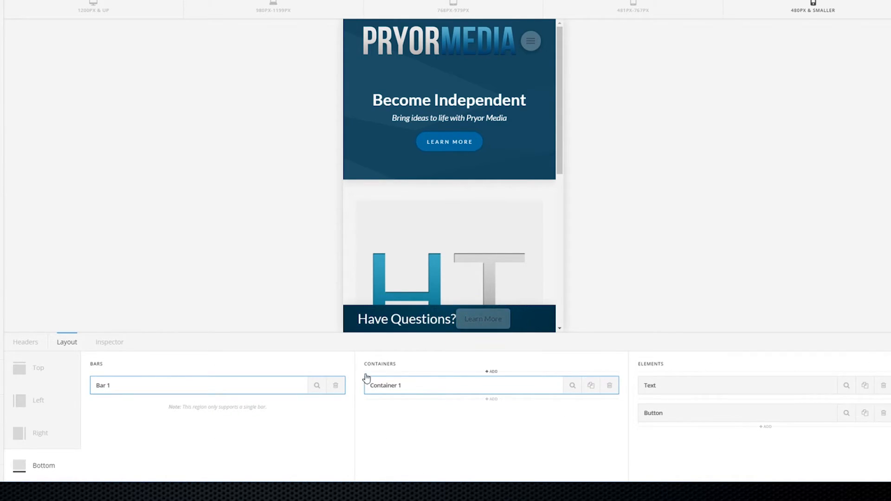
Set Container 1's Self Flex Preset to Fill Space Equally, then select the Learn More button
left_click(572, 386)
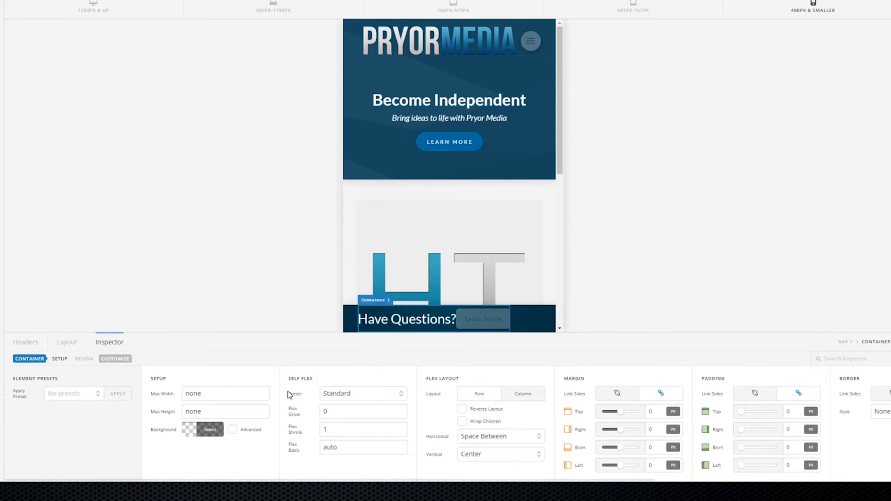
left_click(389, 397)
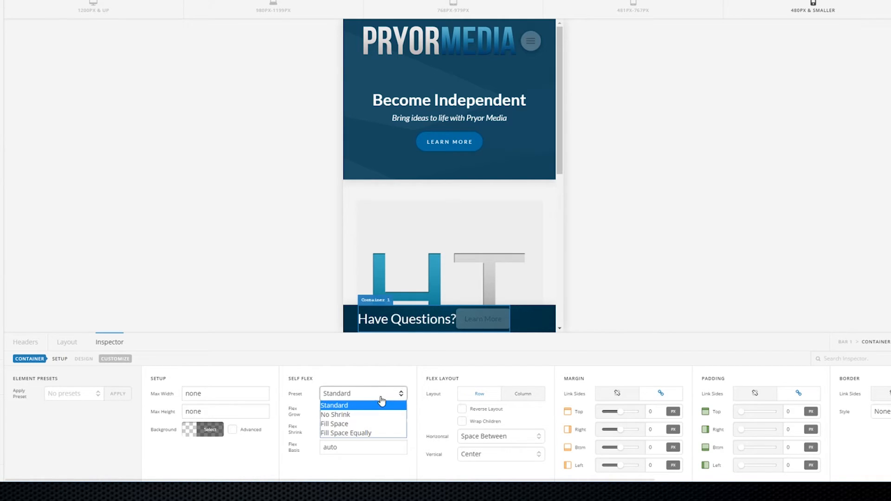
left_click(349, 435)
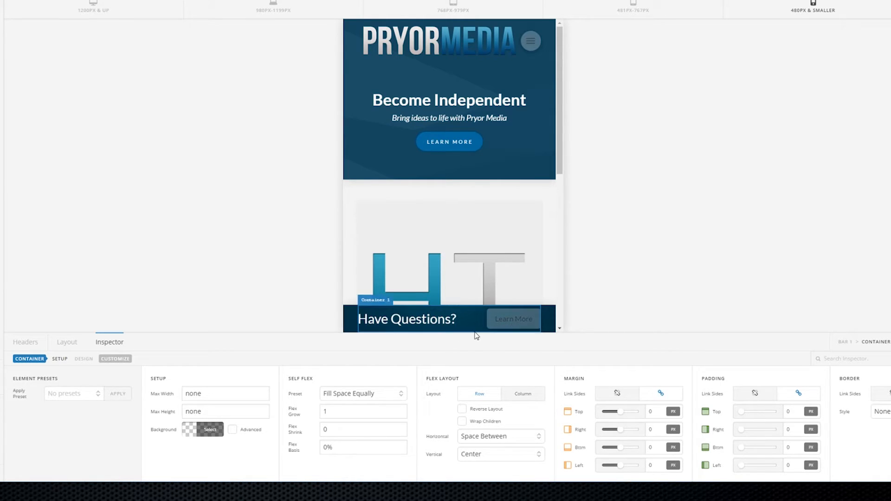
left_click(510, 328)
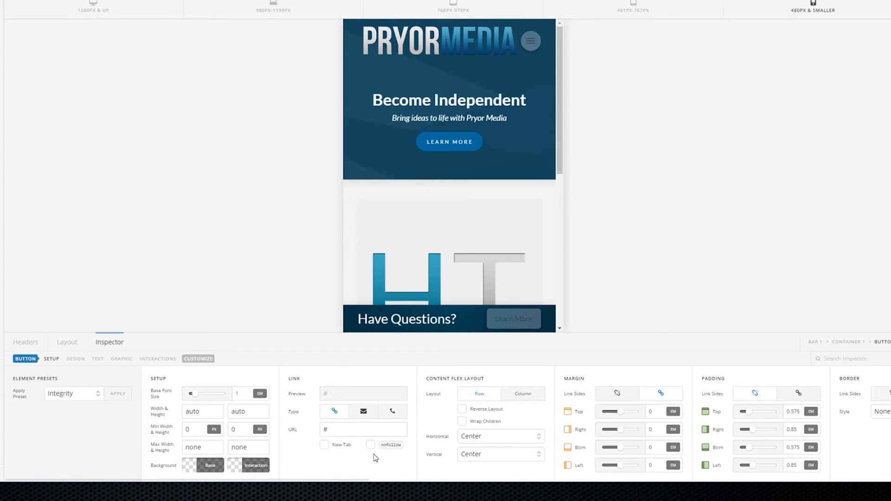
scroll(376, 458, "right", 10)
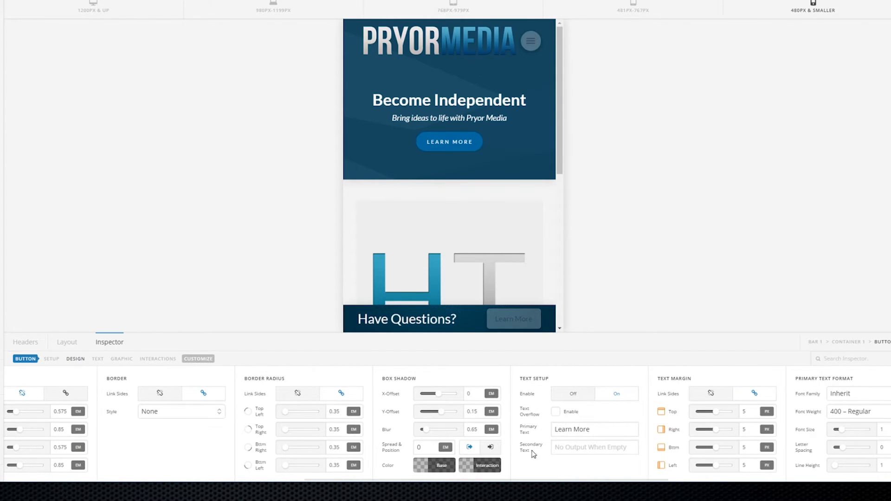
scroll(496, 436, "right", 8)
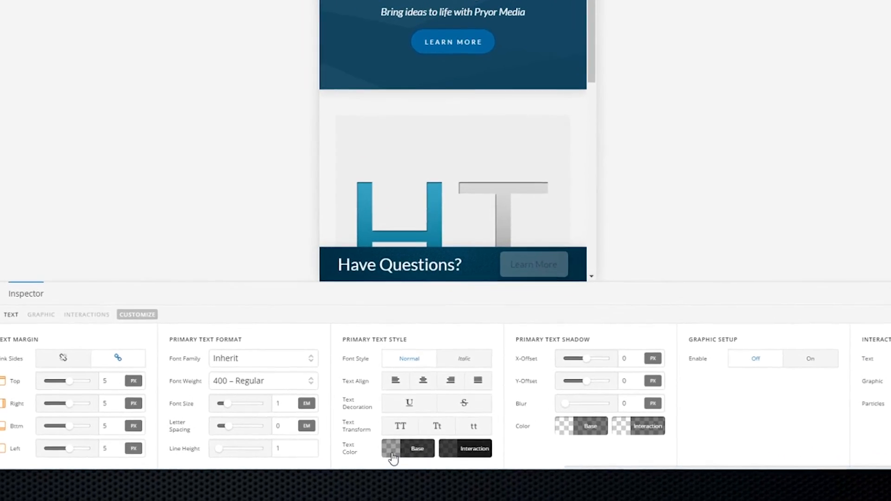
Set the Learn More button's base text colour to solid white, rgb(255,255,255)
left_click(389, 449)
left_click_drag(475, 264, 441, 235)
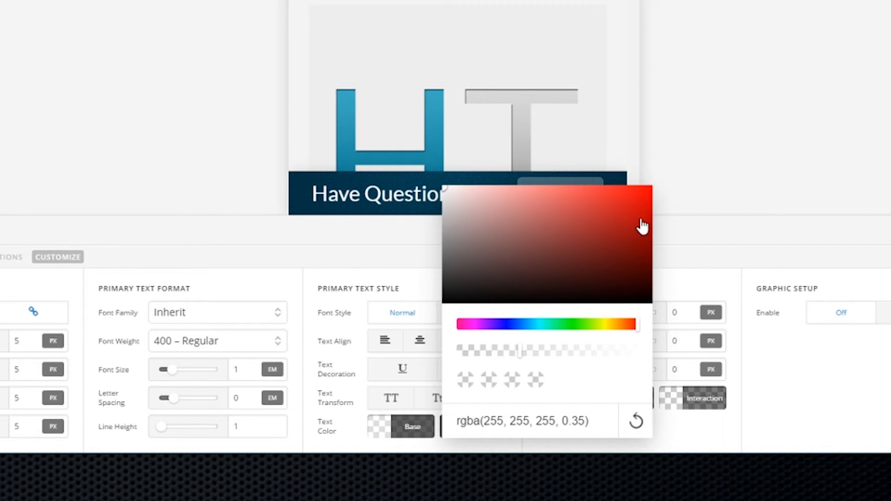
left_click(787, 374)
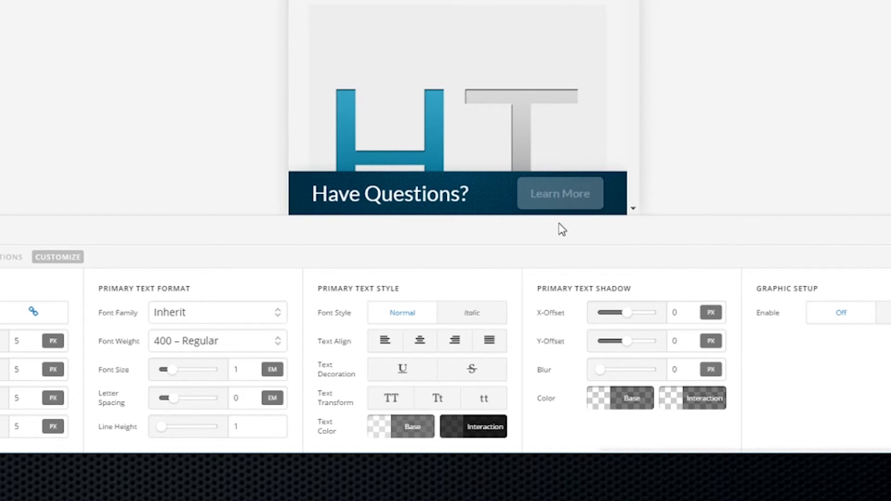
left_click(392, 431)
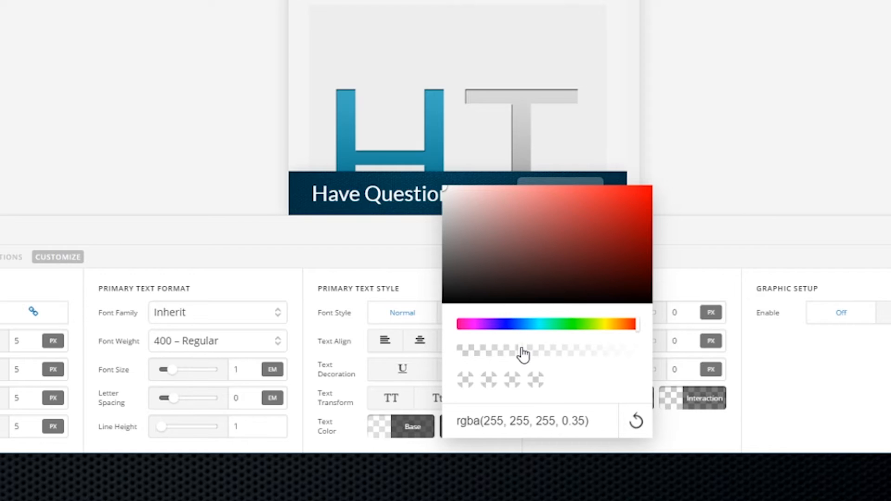
left_click_drag(523, 354, 650, 357)
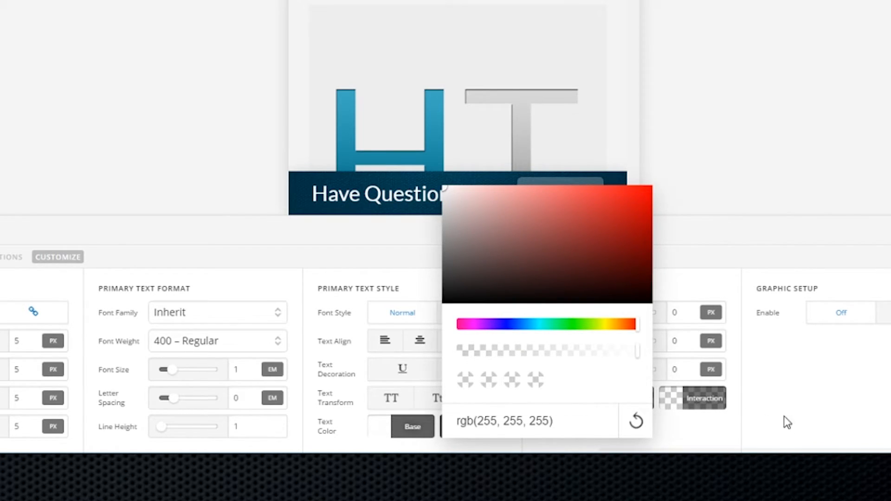
left_click(762, 420)
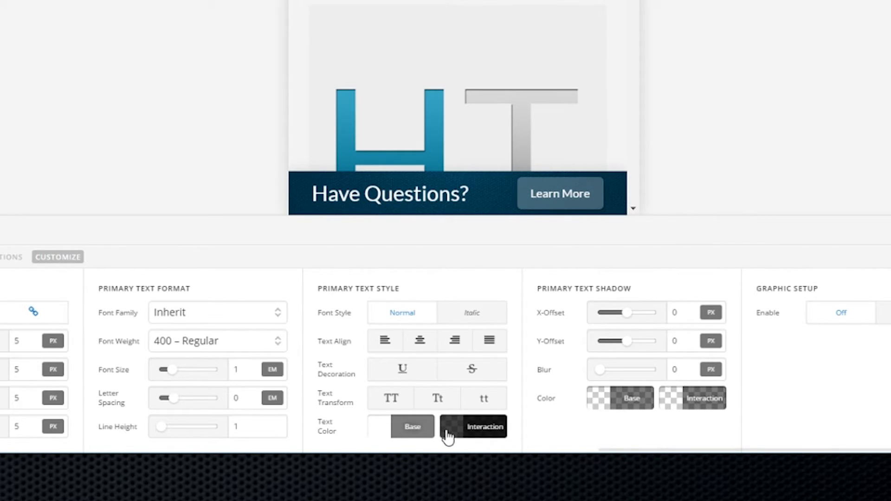
Set the button's hover text colour to nearly opaque white, rgba(255,255,255,0.99)
left_click(470, 427)
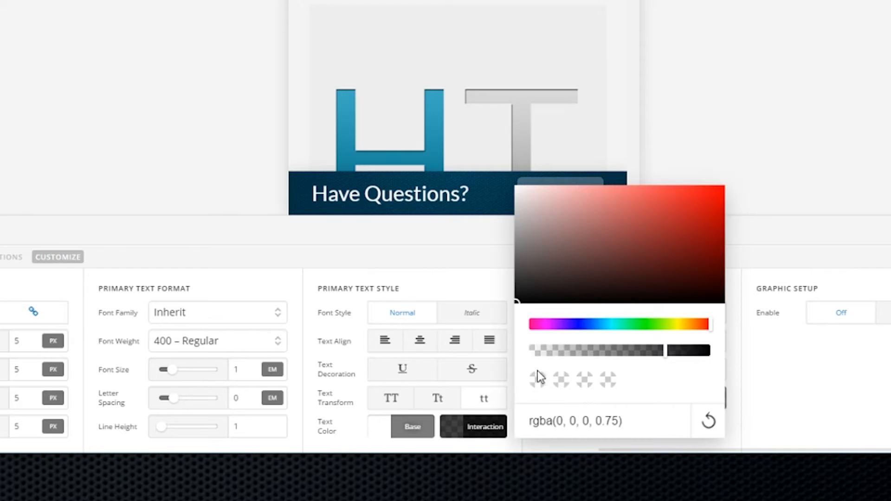
left_click_drag(577, 249, 515, 186)
left_click_drag(695, 343, 759, 402)
left_click(804, 429)
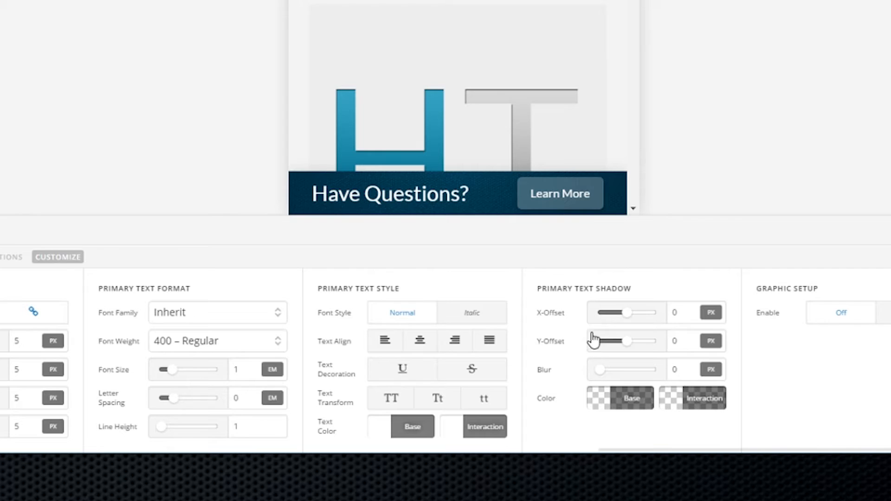
scroll(809, 432, "left", 5)
scroll(789, 420, "left", 4)
scroll(770, 411, "right", 8)
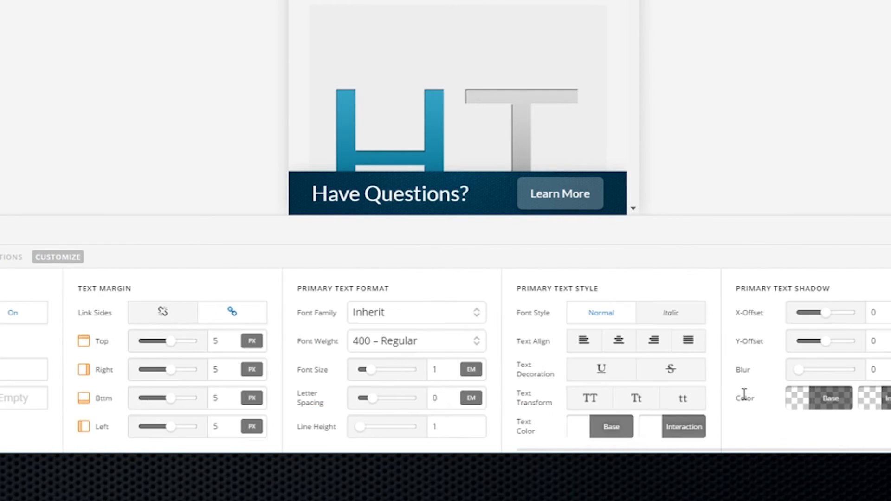
scroll(581, 378, "left", 4)
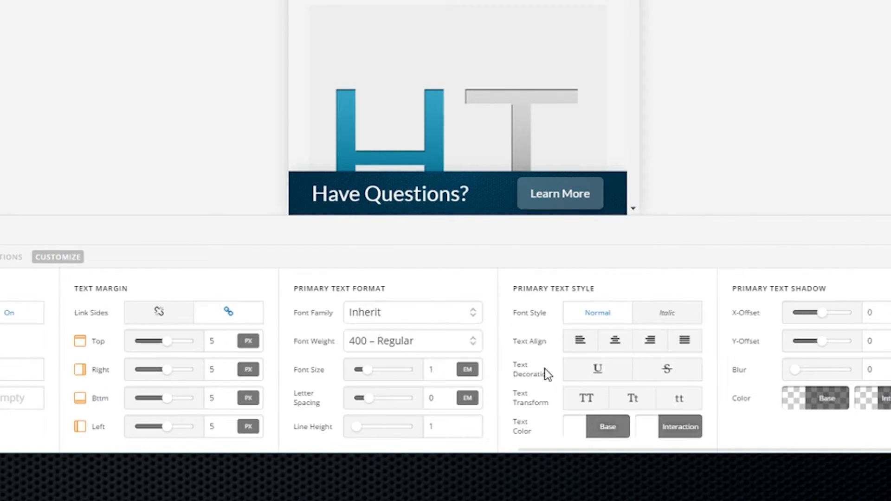
scroll(223, 325, "left", 6)
scroll(319, 387, "right", 8)
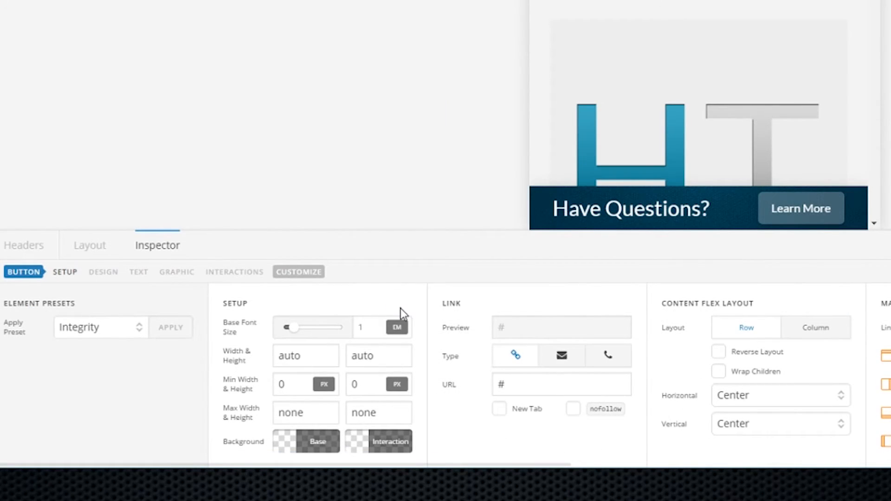
Give the Learn More button a fully opaque blue base background, rgb(21,106,169)
left_click(281, 452)
left_click_drag(383, 252, 347, 252)
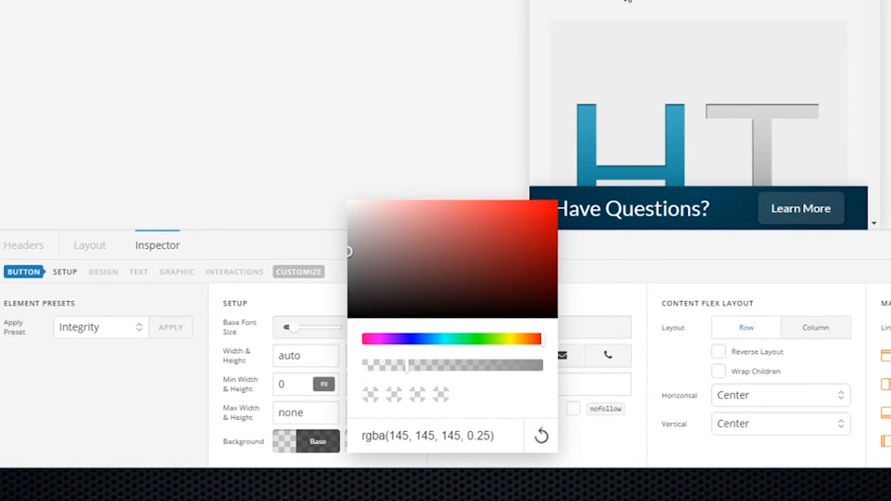
left_click(434, 340)
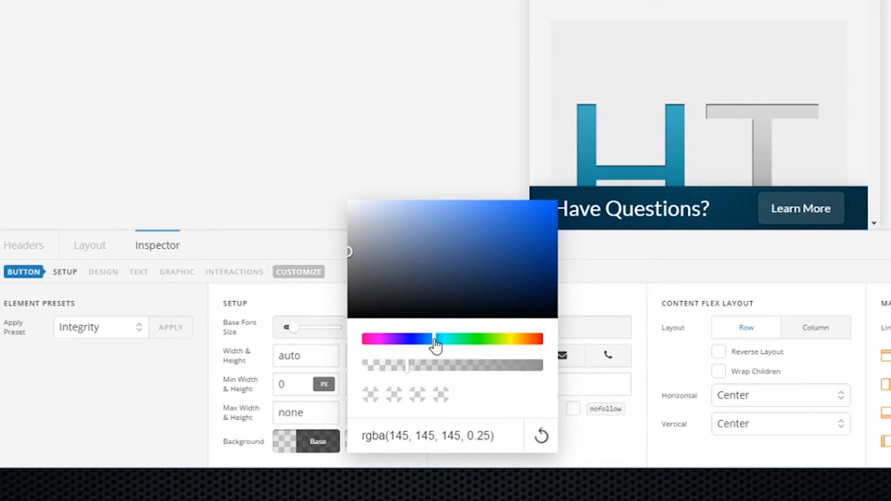
left_click(557, 227)
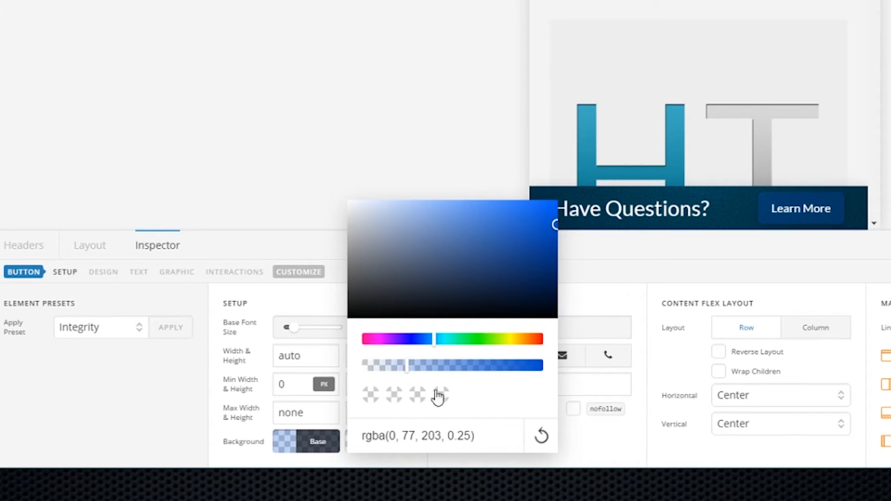
left_click(540, 366)
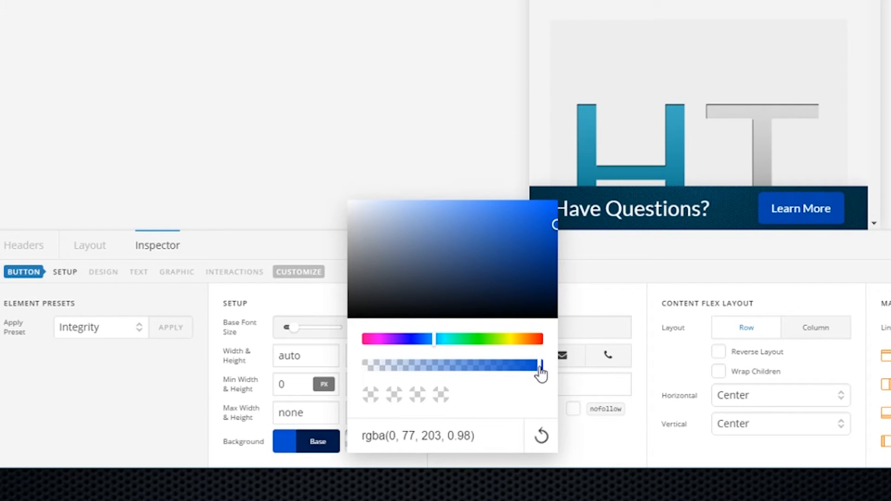
left_click_drag(542, 372, 545, 370)
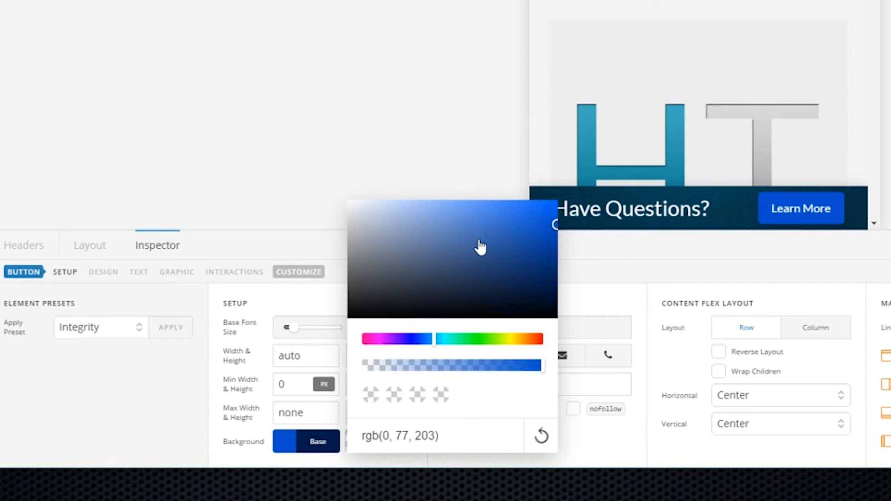
left_click(439, 339)
left_click_drag(524, 235, 510, 248)
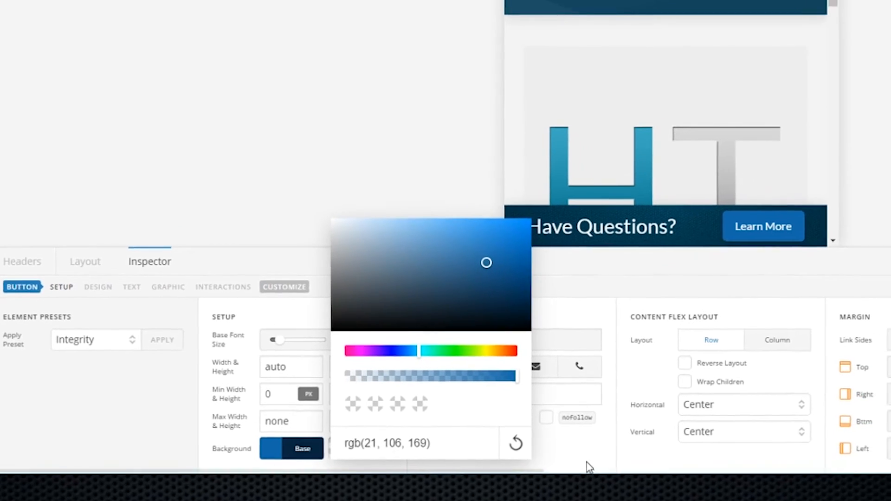
left_click(587, 463)
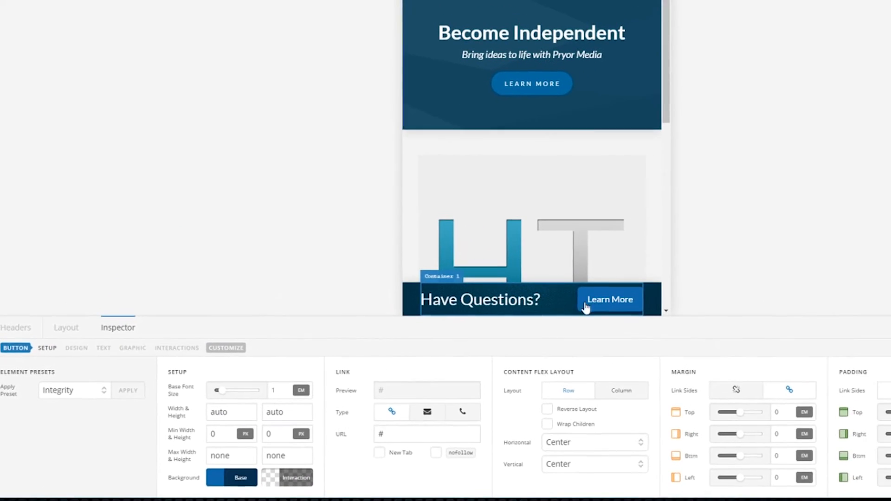
Set the button's hover background to a brighter cyan-blue, about rgba(3,158,214,0.99)
left_click(274, 479)
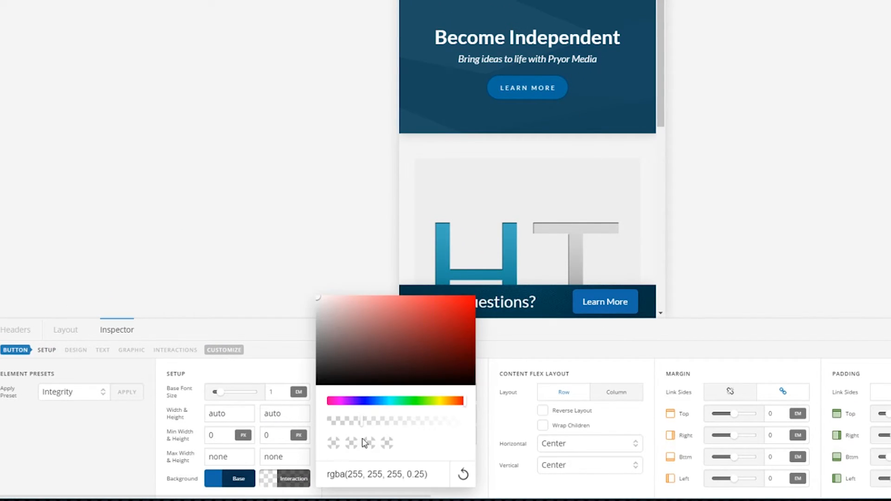
left_click(395, 402)
left_click(462, 319)
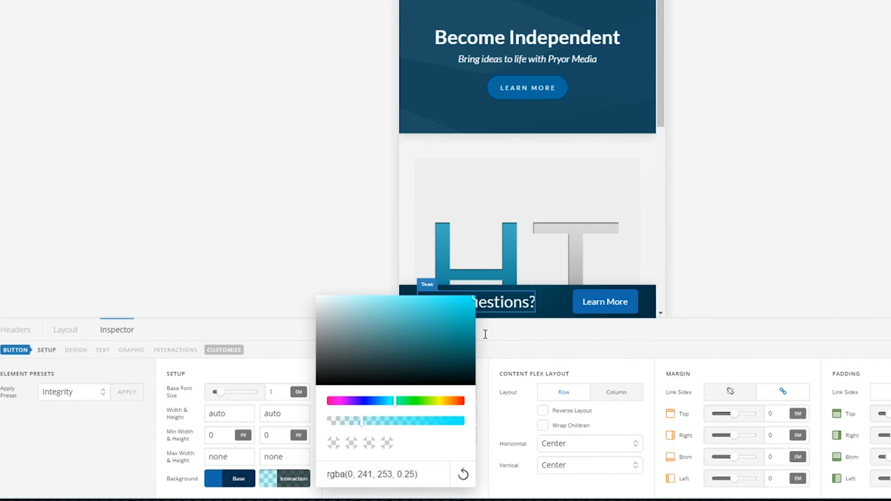
left_click(611, 305)
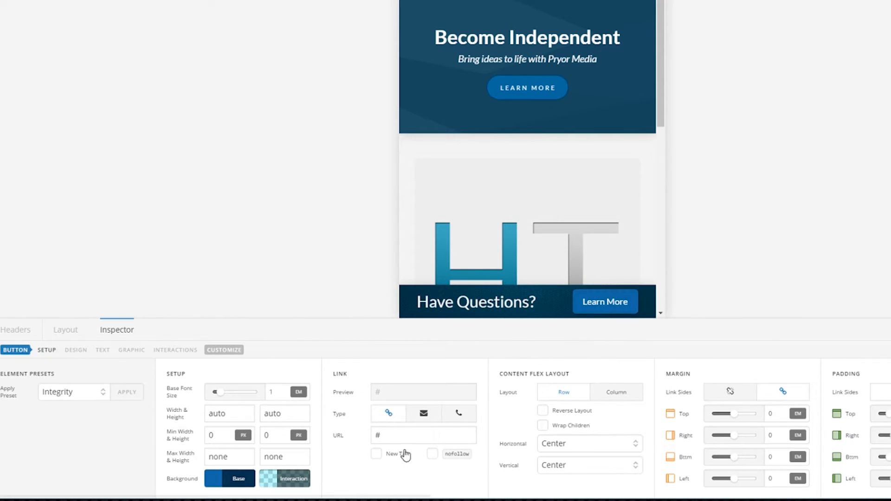
left_click(306, 476)
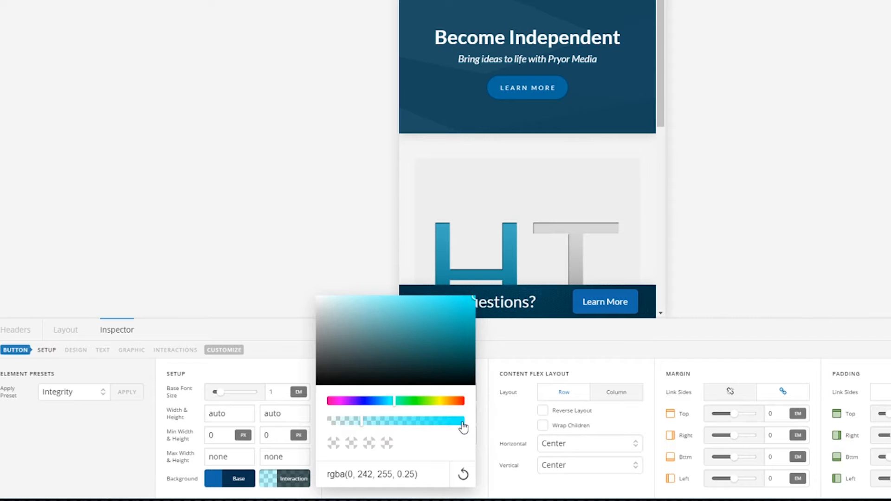
left_click(465, 426)
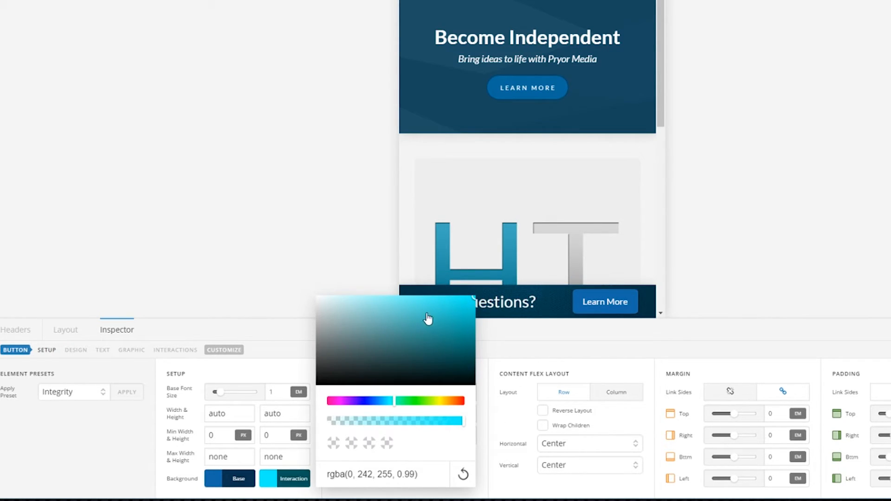
left_click(390, 402)
left_click(472, 312)
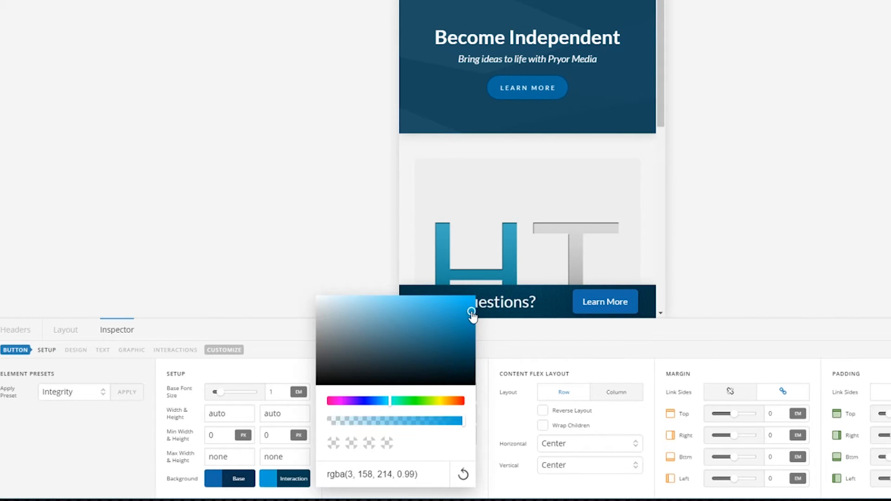
left_click(606, 308)
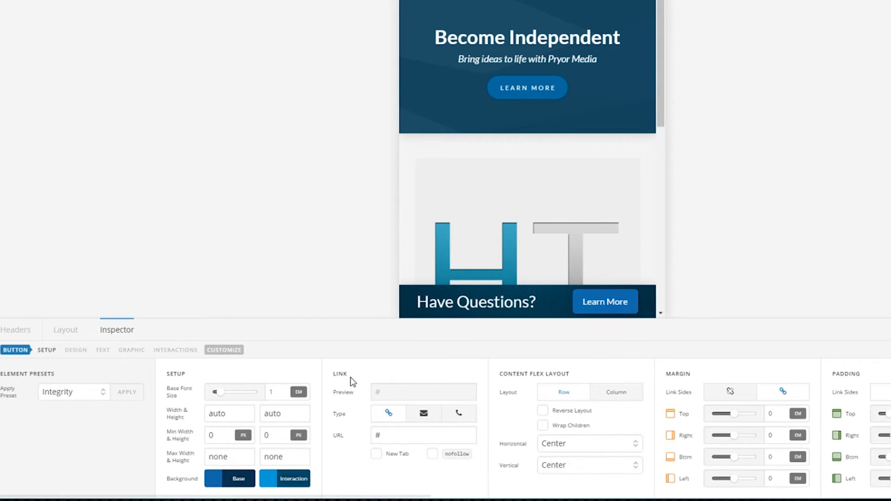
Make the button link dial the business phone number
left_click(457, 390)
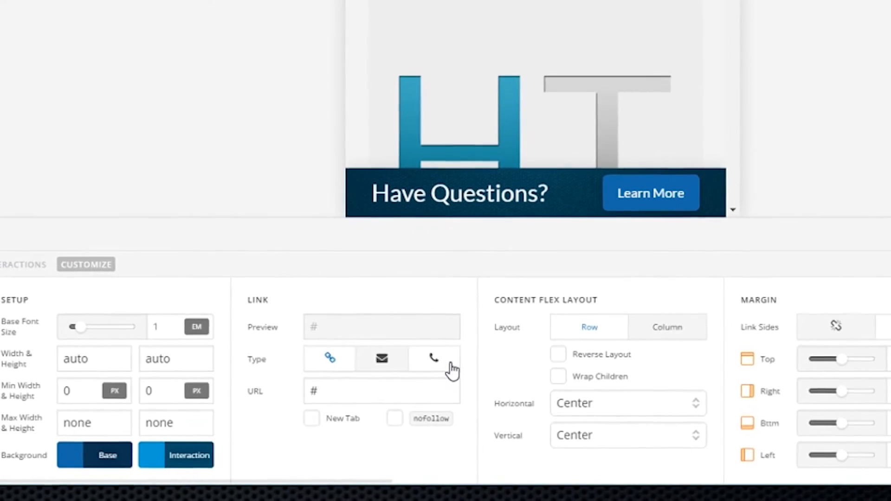
left_click(412, 389)
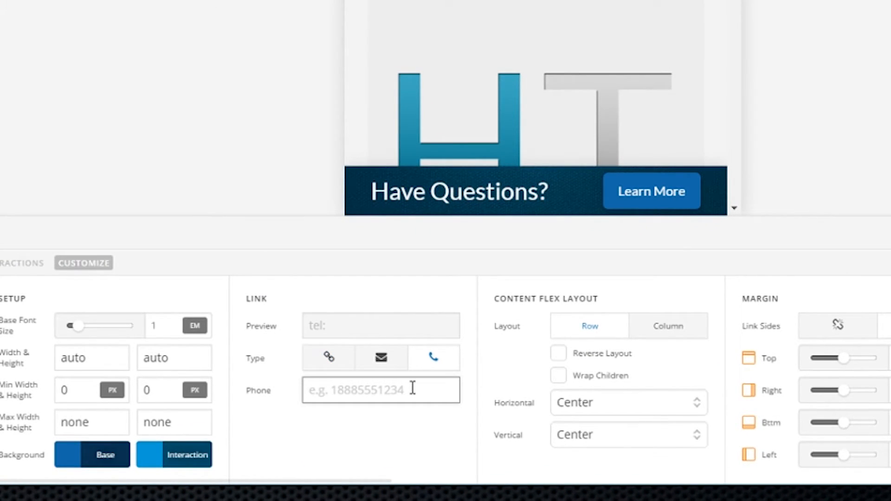
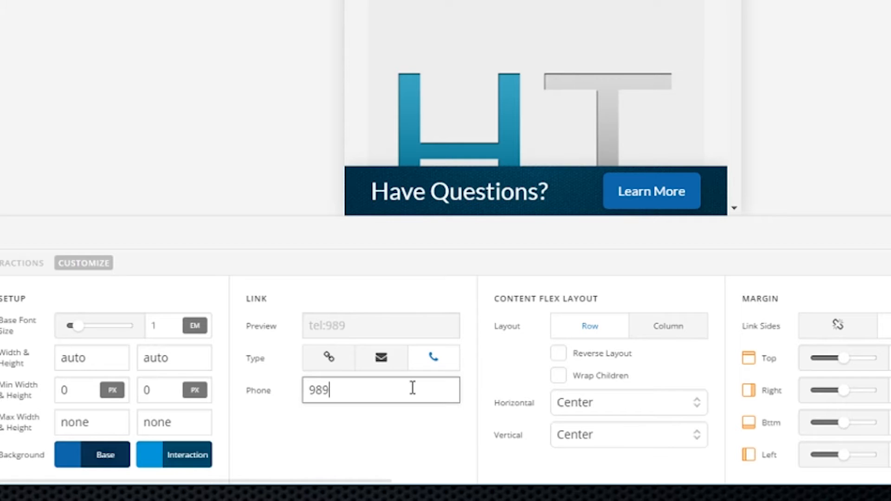
left_click(345, 460)
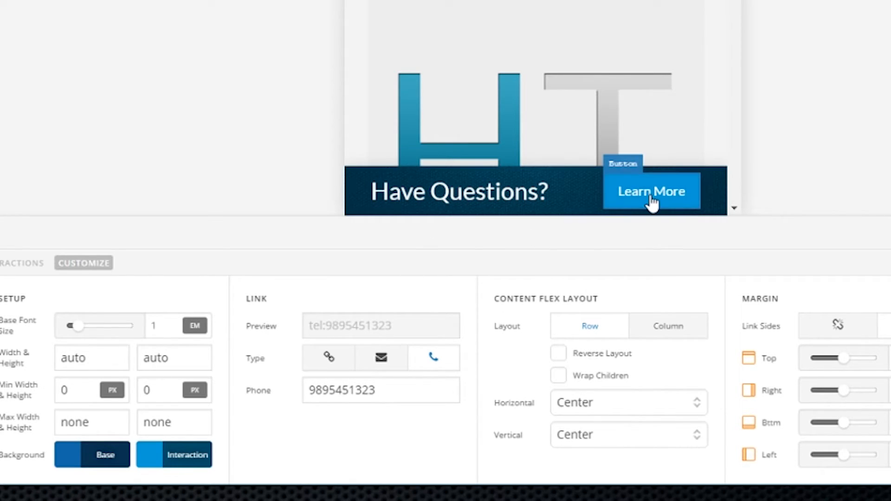
Replace the Learn More label with 'CALL NOW'
scroll(361, 470, "right", 4)
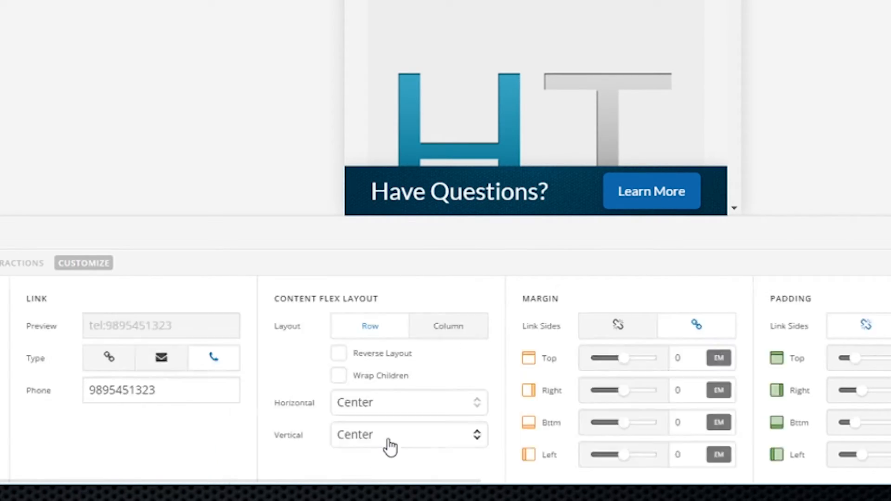
scroll(400, 430, "right", 3)
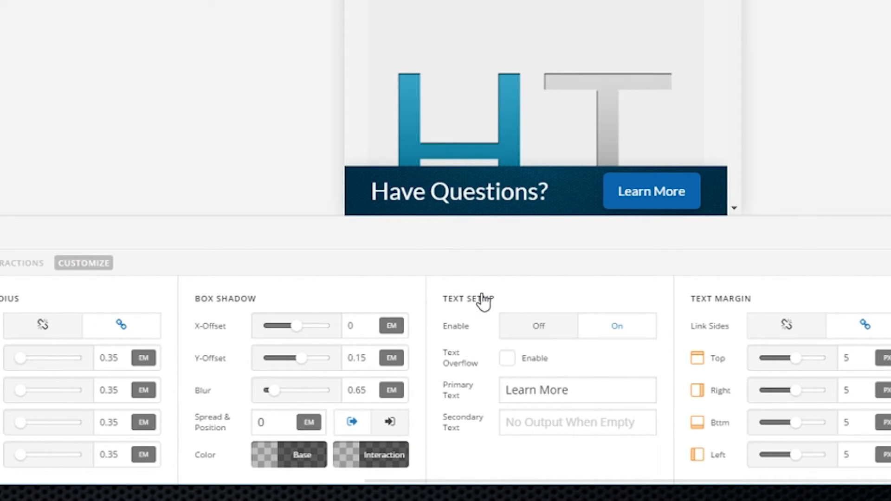
left_click_drag(599, 388, 509, 386)
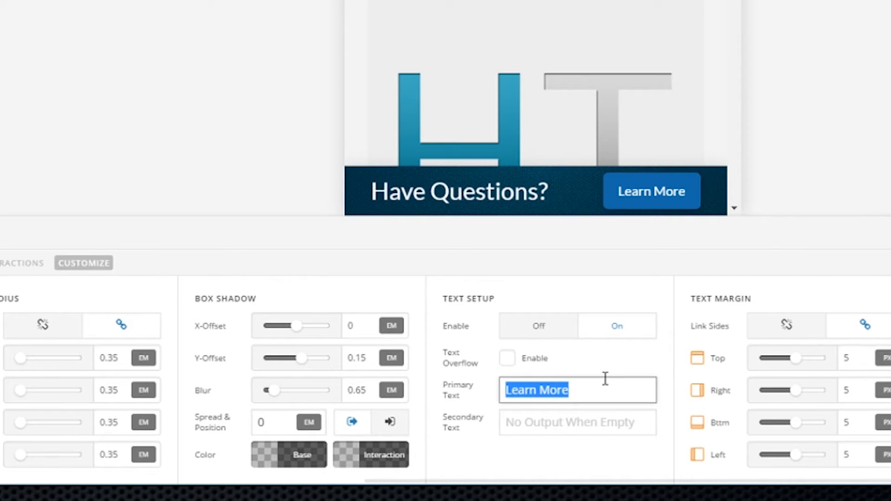
type("CALL NOW!")
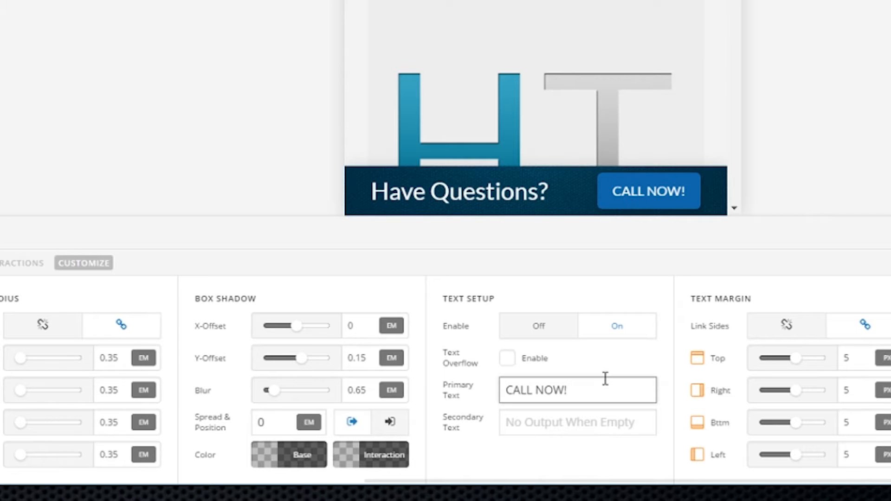
left_click(607, 456)
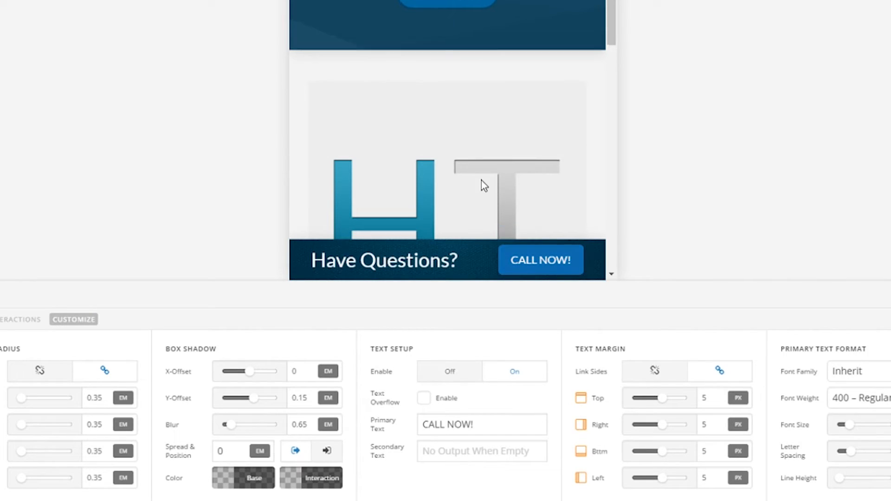
scroll(483, 184, "down", 5)
scroll(492, 188, "up", 5)
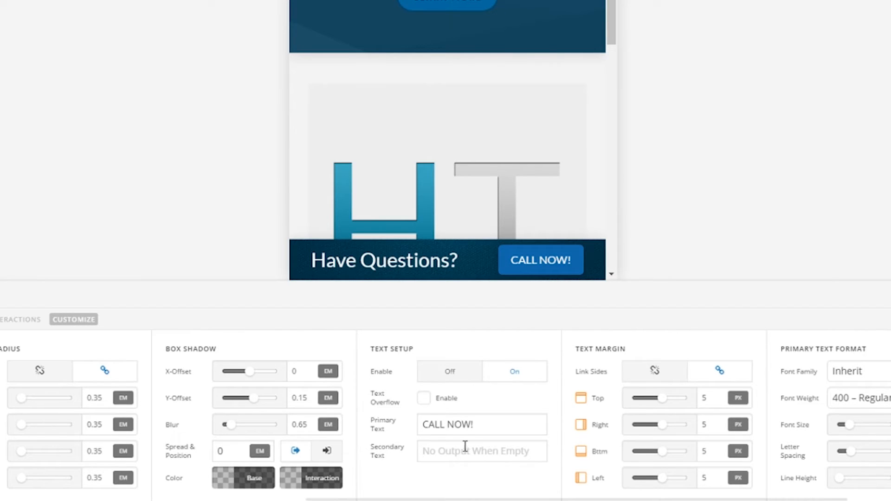
left_click(447, 451)
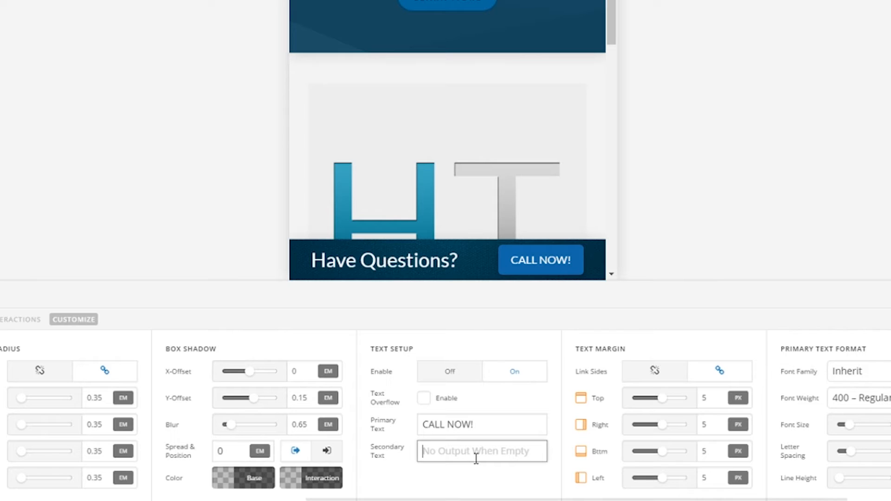
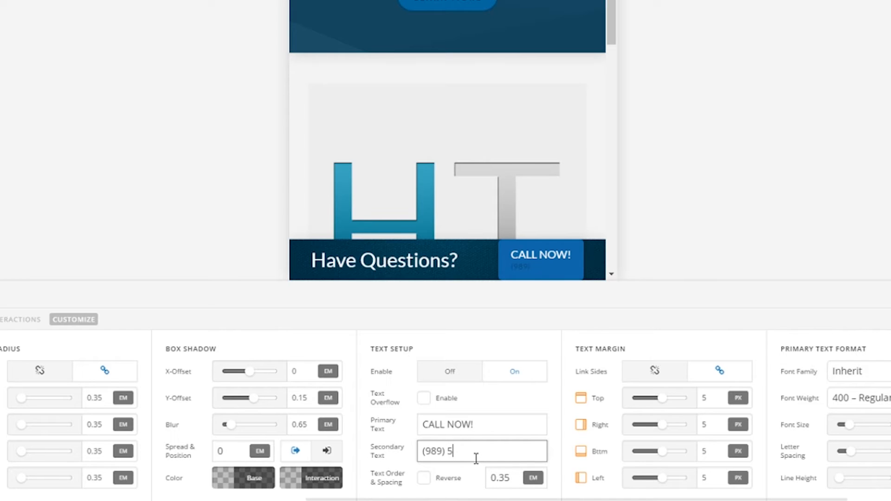
scroll(476, 459, "left", 15)
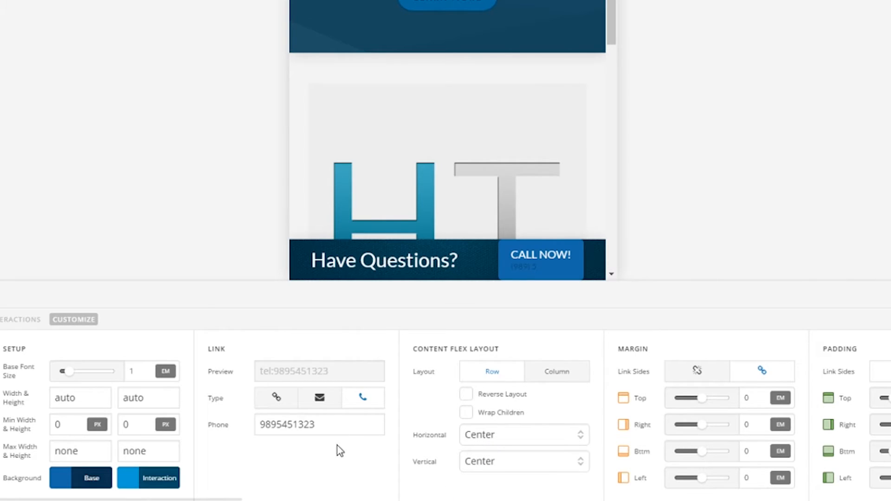
left_click(340, 418)
scroll(562, 427, "right", 10)
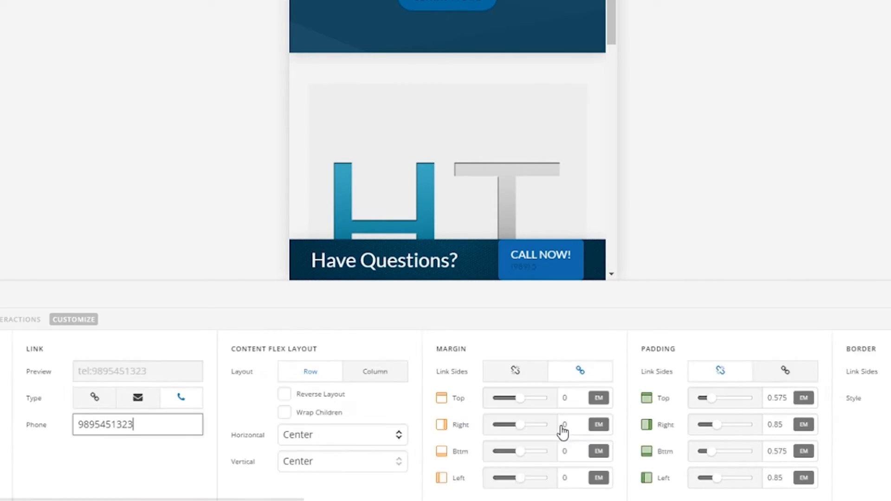
left_click(290, 451)
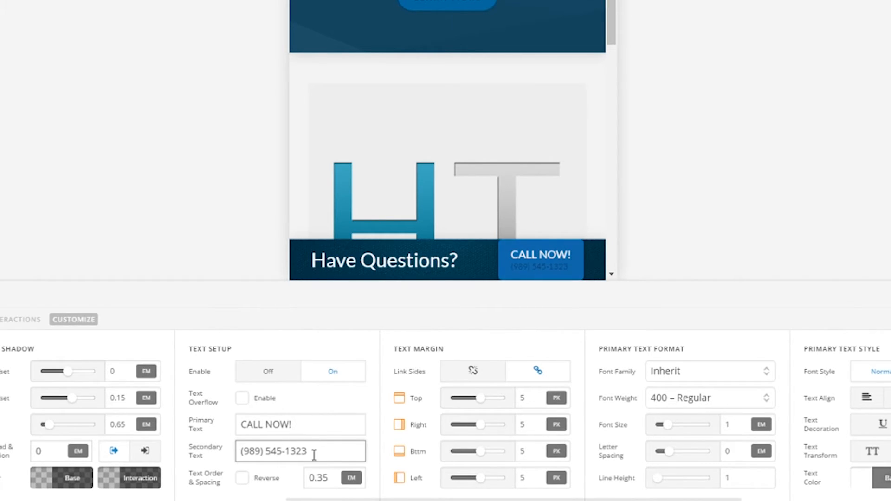
left_click_drag(315, 455, 213, 443)
Change the button label to 'CALL' followed by the phone number on one line
key("BackSpace")
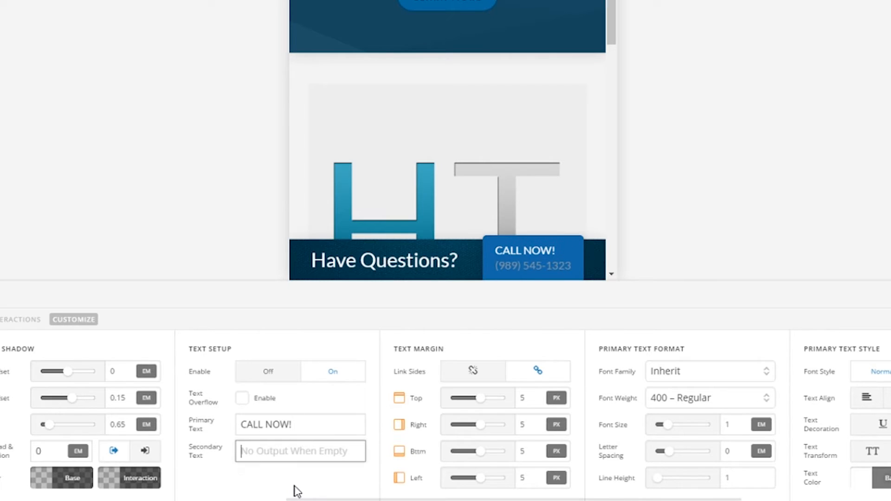
left_click(310, 424)
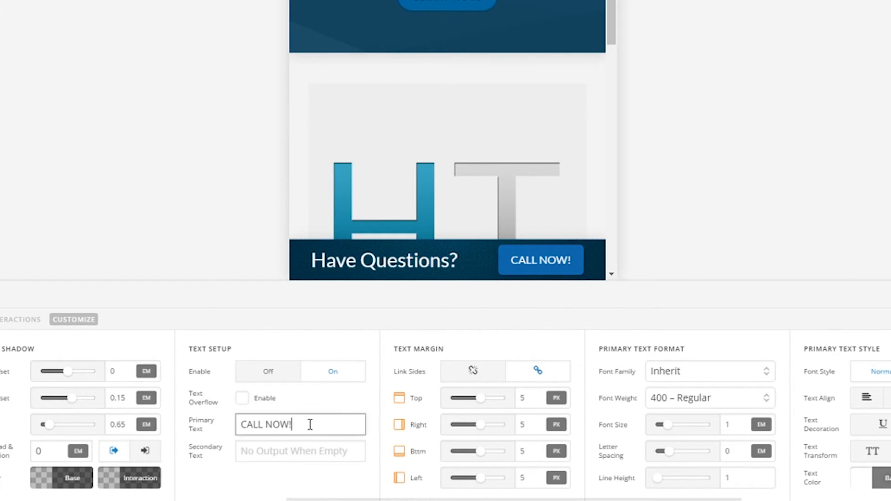
key("BackSpace")
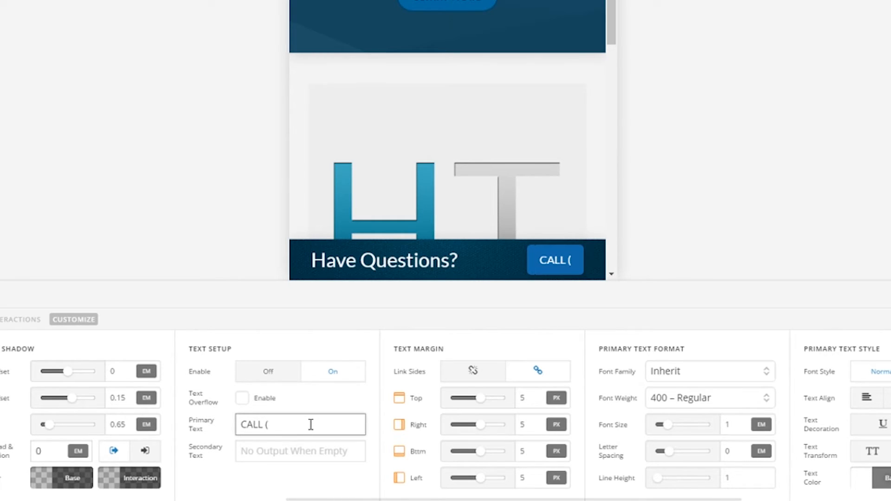
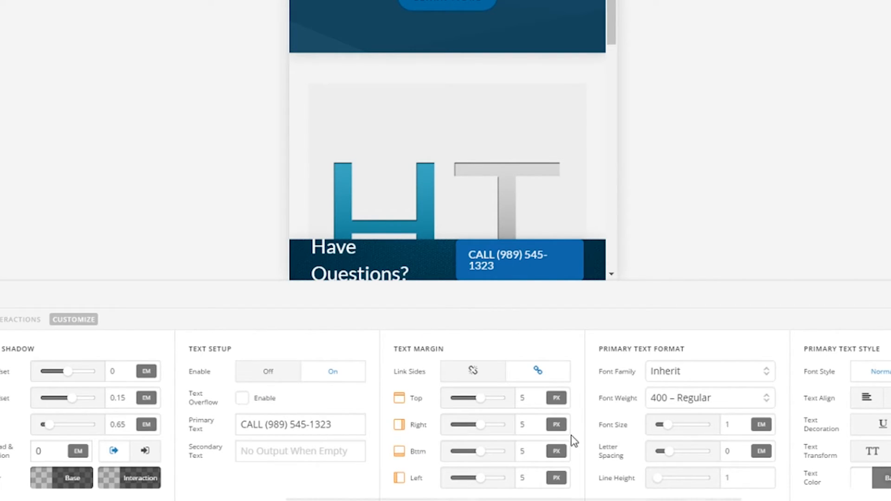
Set the linked text margins to 6 px on every side
left_click(475, 399)
left_click_drag(476, 401, 481, 402)
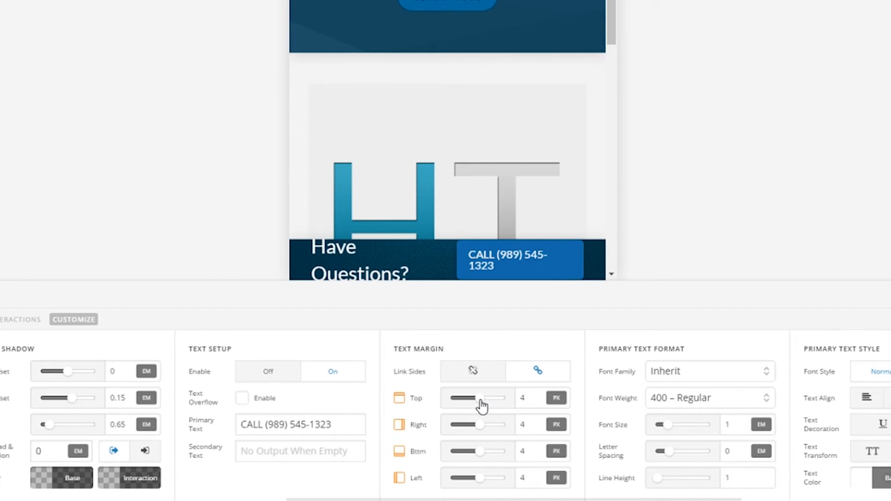
double_click(529, 398)
type("3")
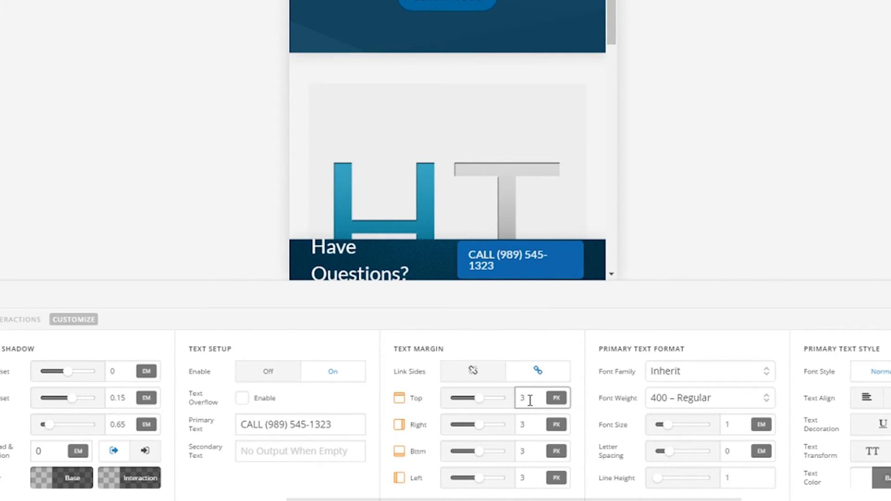
key("BackSpace")
type("5")
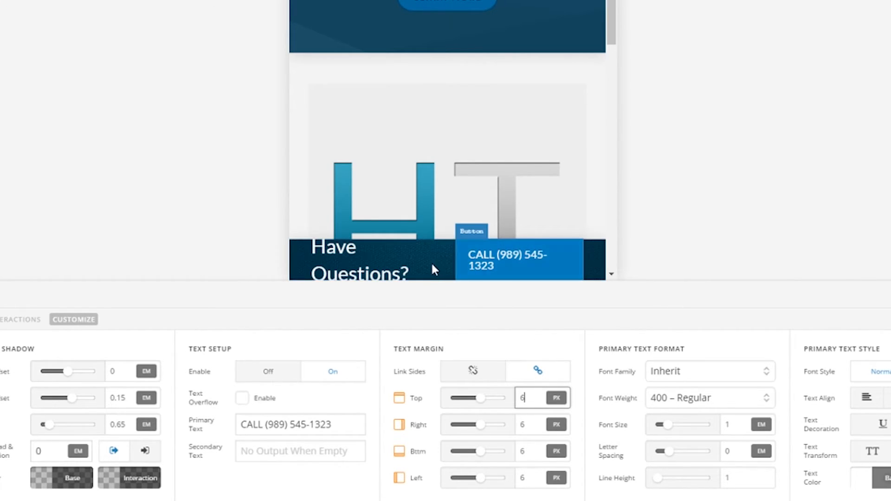
Unlink the text margin sides and set left and right margins to 0 px
left_click(474, 374)
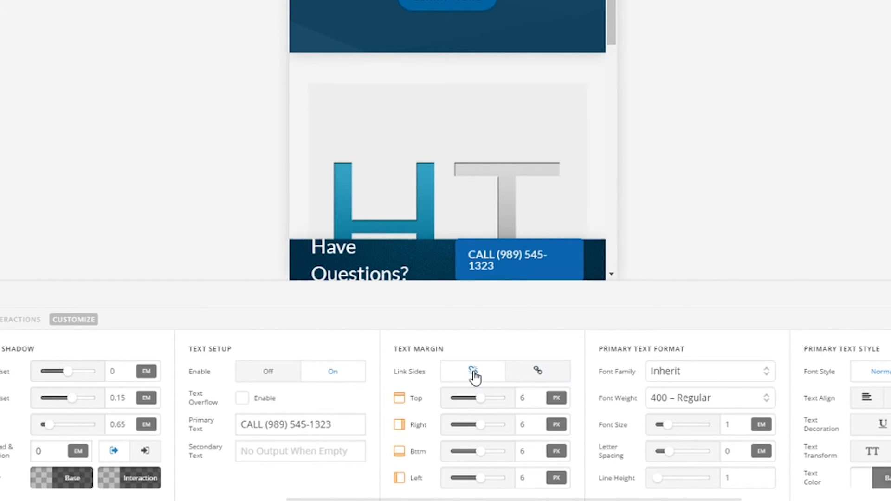
left_click_drag(481, 426, 478, 424)
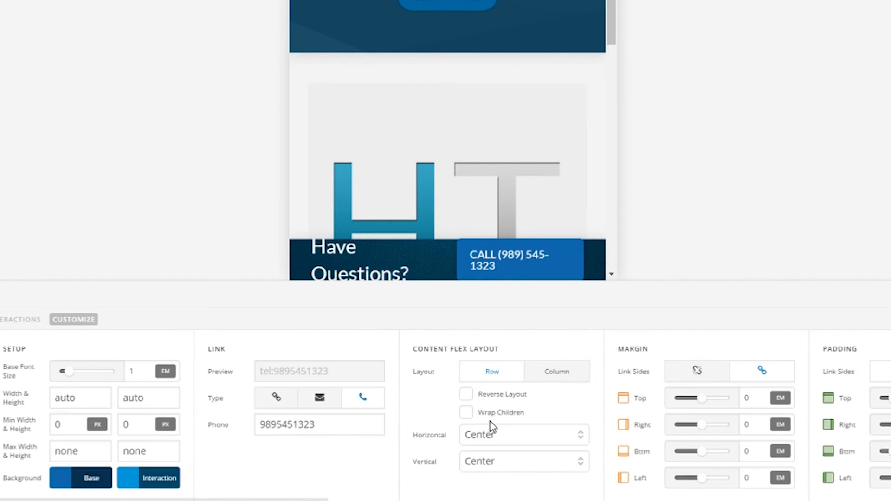
scroll(488, 422, "right", 15)
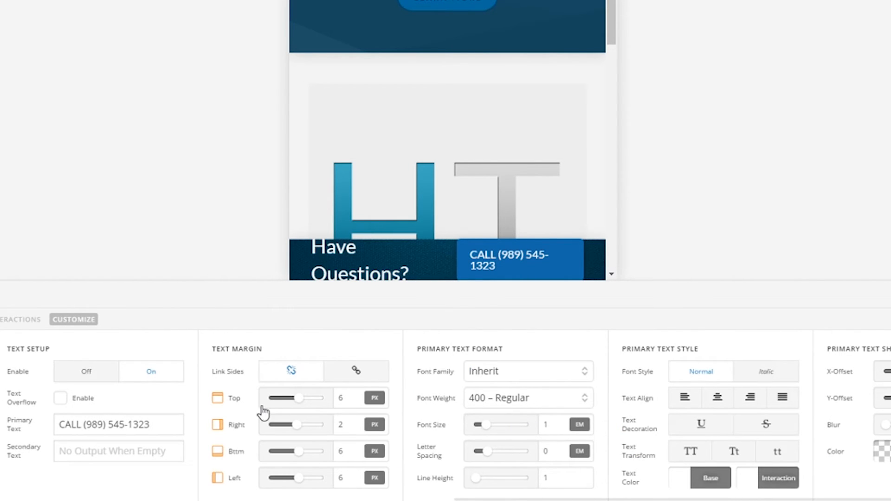
double_click(354, 425)
type("0")
double_click(349, 476)
type("0")
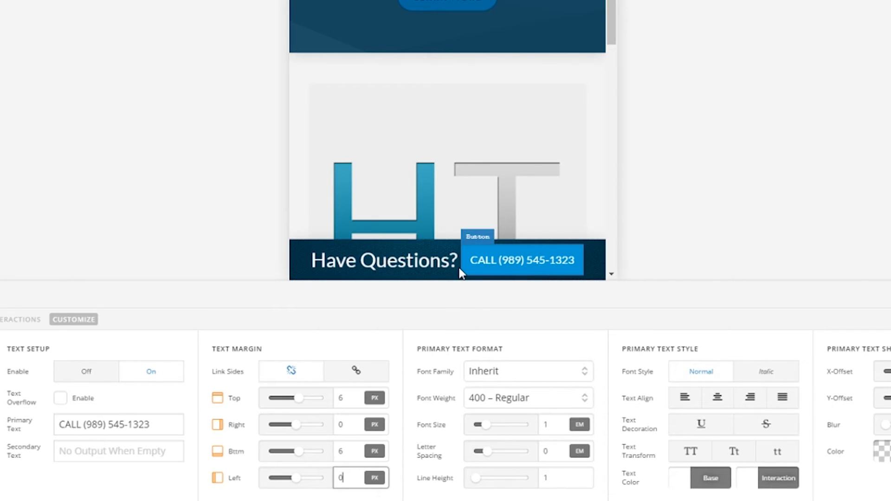
left_click(386, 338)
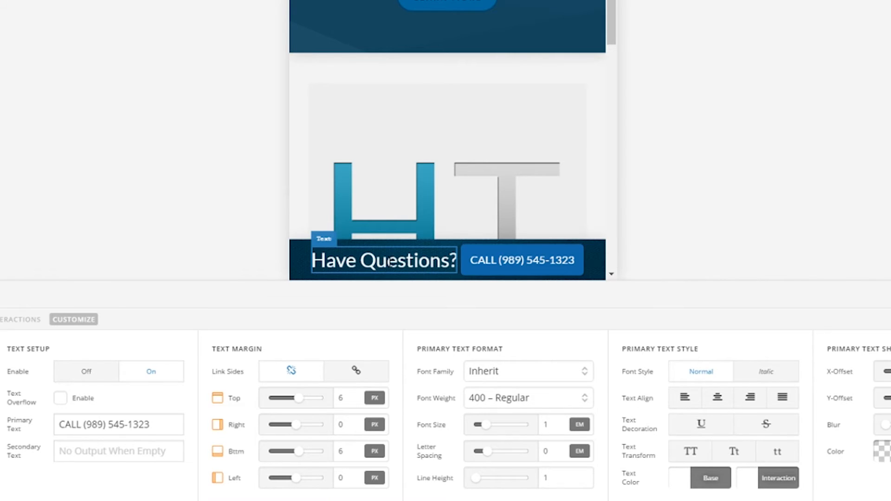
Reduce the Have Questions? text's font size from 1.82 to 1.7 em and check the preview
left_click(391, 262)
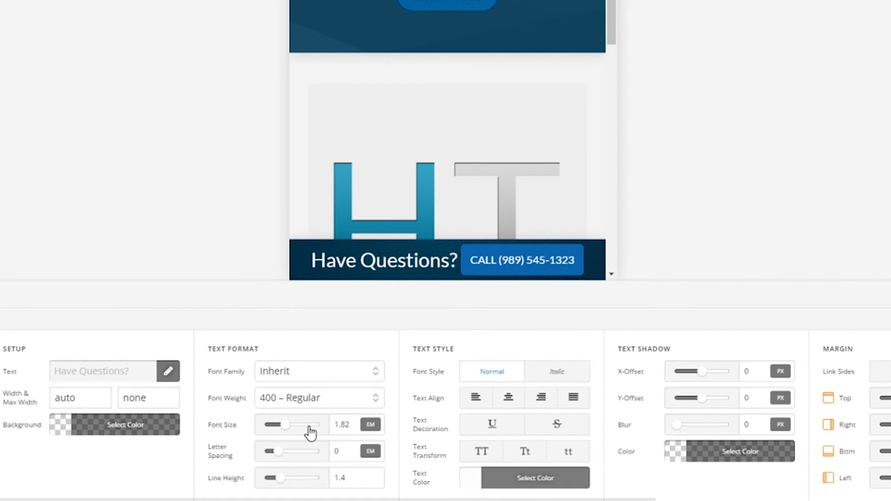
double_click(345, 425)
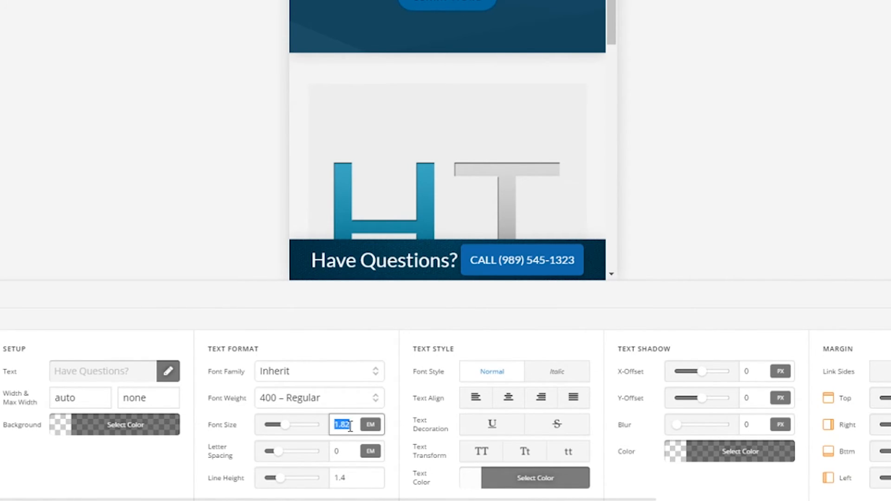
type("1.5")
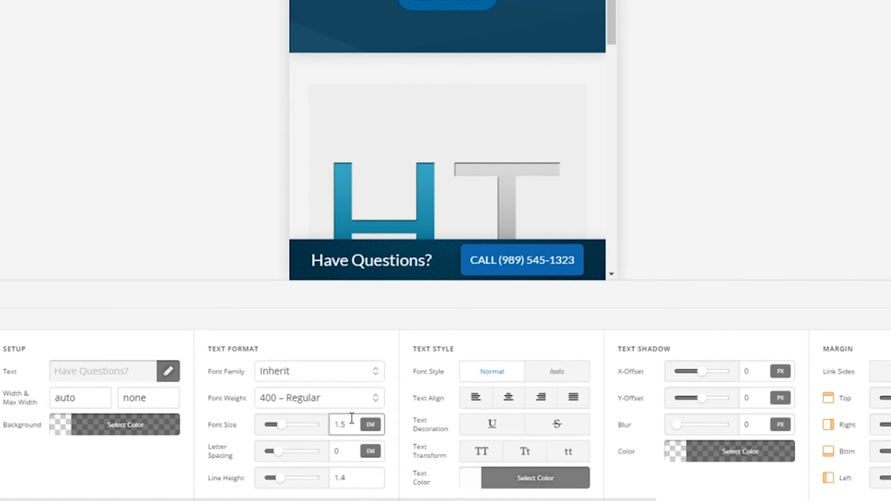
type(".6")
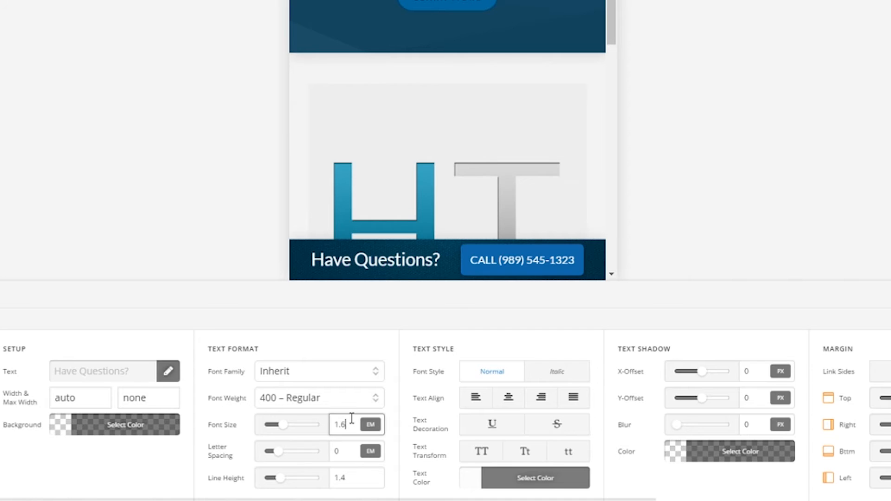
key("BackSpace")
type("7")
left_click(87, 483)
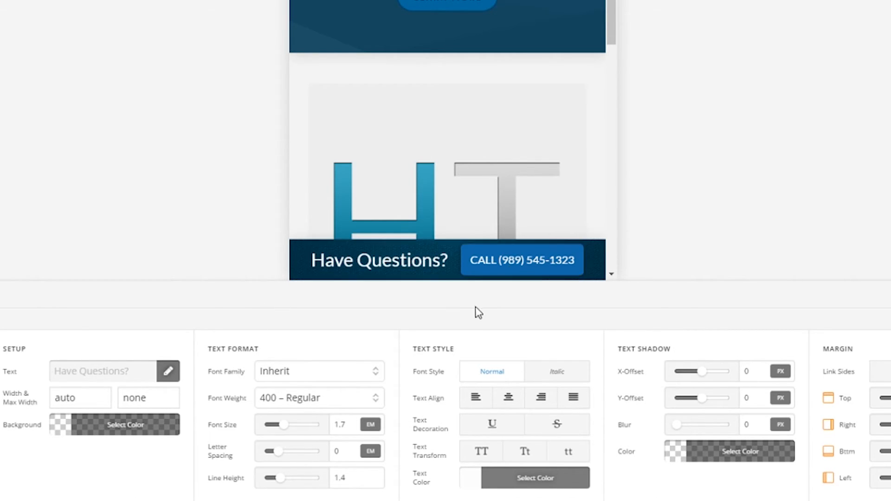
scroll(388, 147, "down", 6)
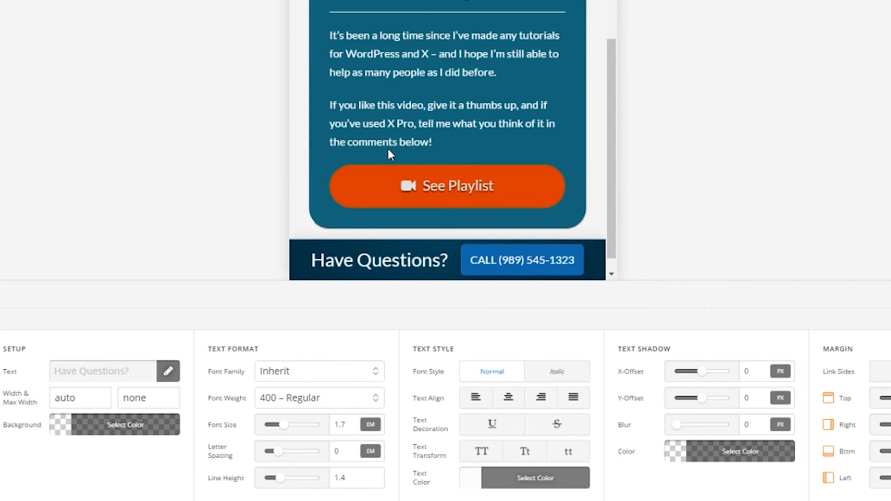
scroll(403, 159, "up", 6)
scroll(406, 153, "down", 6)
scroll(409, 157, "up", 5)
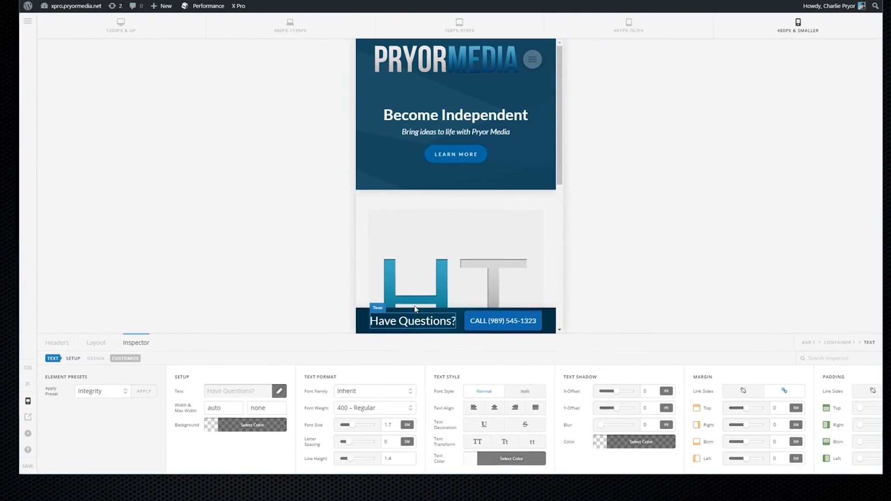
scroll(453, 225, "down", 5)
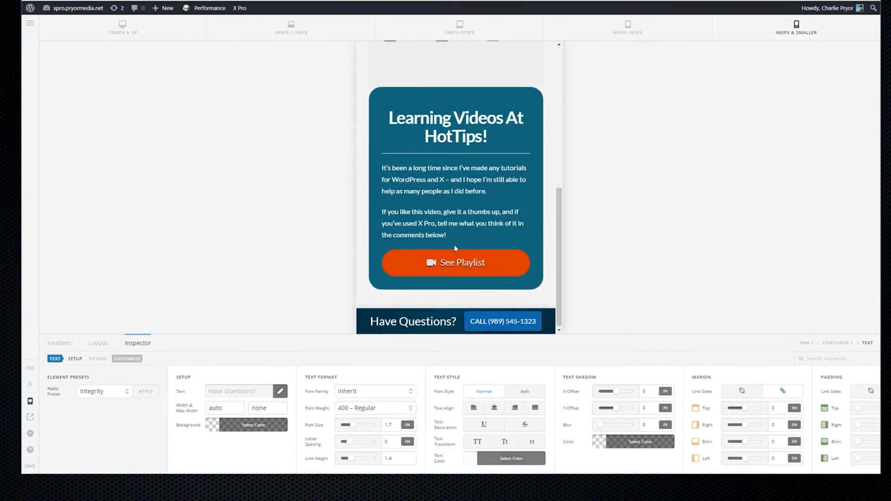
scroll(454, 244, "up", 6)
scroll(473, 323, "down", 1)
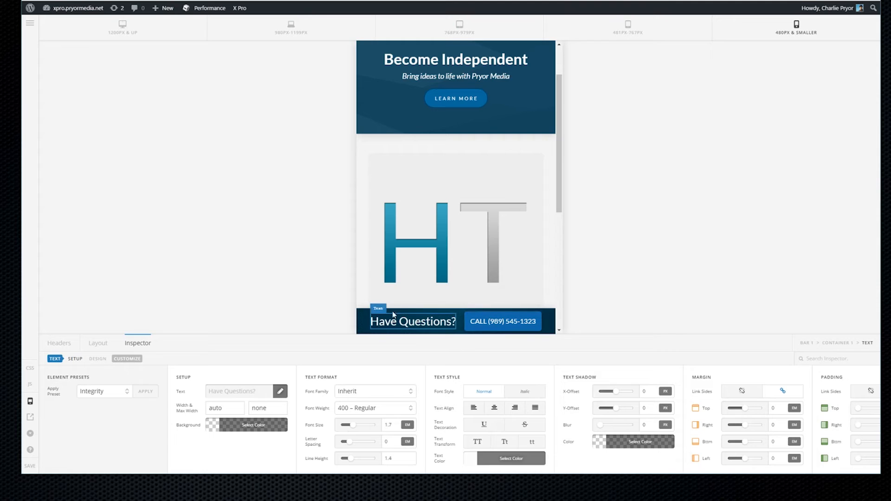
scroll(408, 253, "down", 5)
scroll(407, 281, "up", 6)
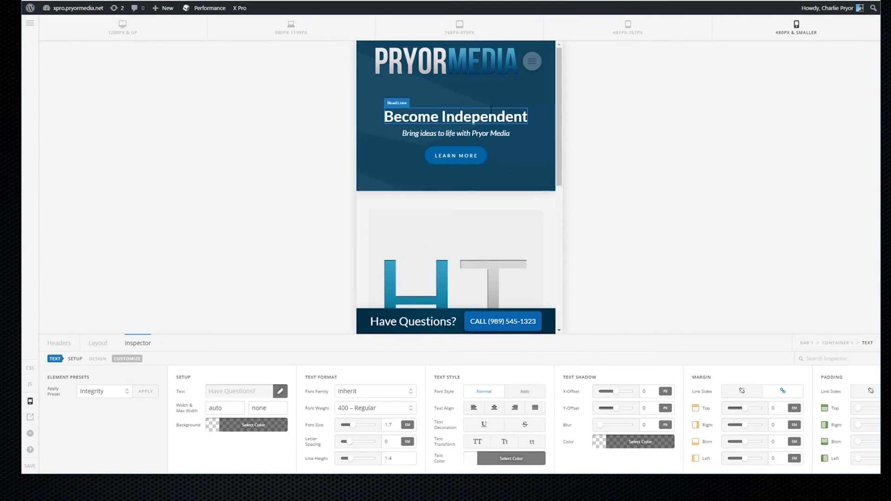
Show the header layout and preview it at desktop width
left_click(97, 343)
left_click(170, 31)
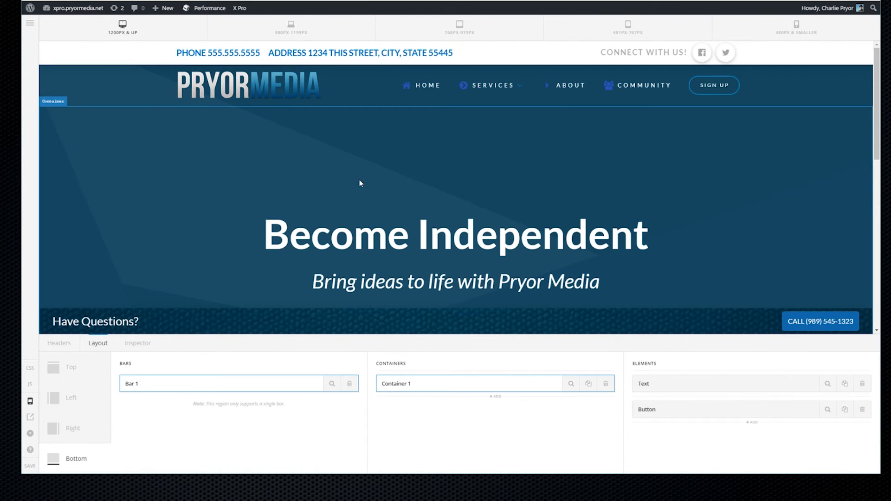
scroll(356, 190, "down", 10)
scroll(381, 216, "up", 9)
scroll(381, 216, "down", 10)
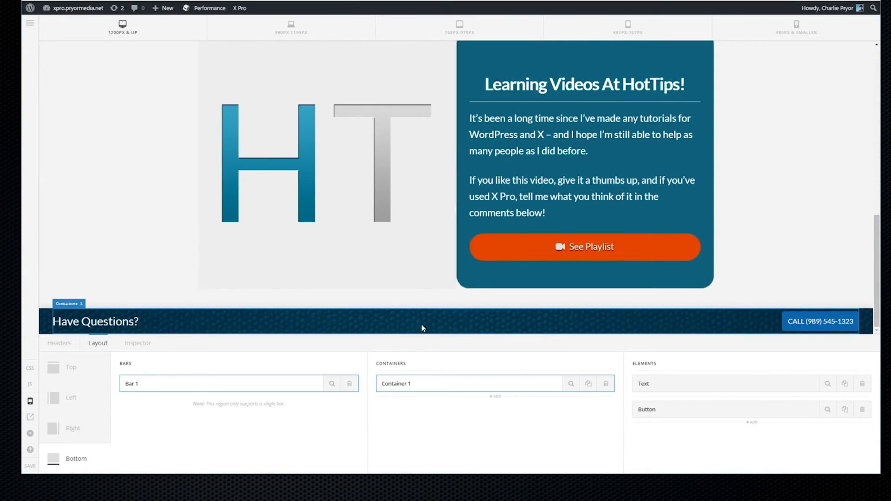
Hide Bar 1 at the breakpoints above 480px and save the header
left_click(210, 320)
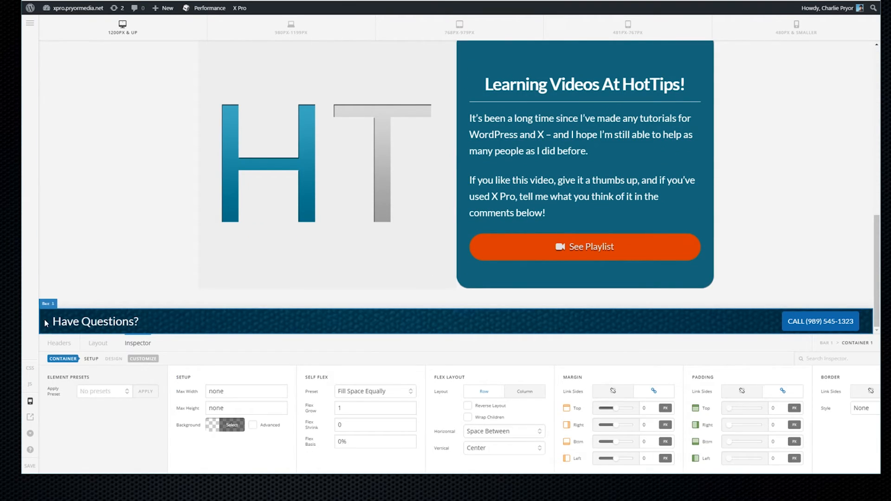
left_click(45, 323)
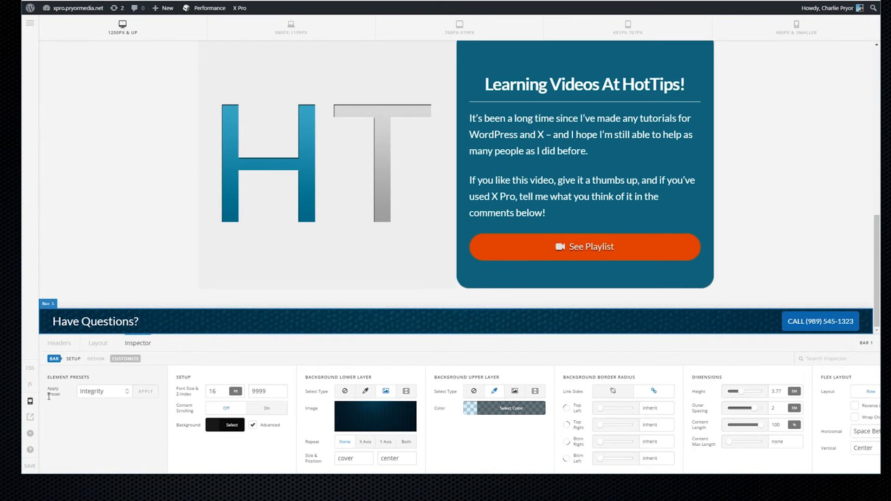
left_click(97, 343)
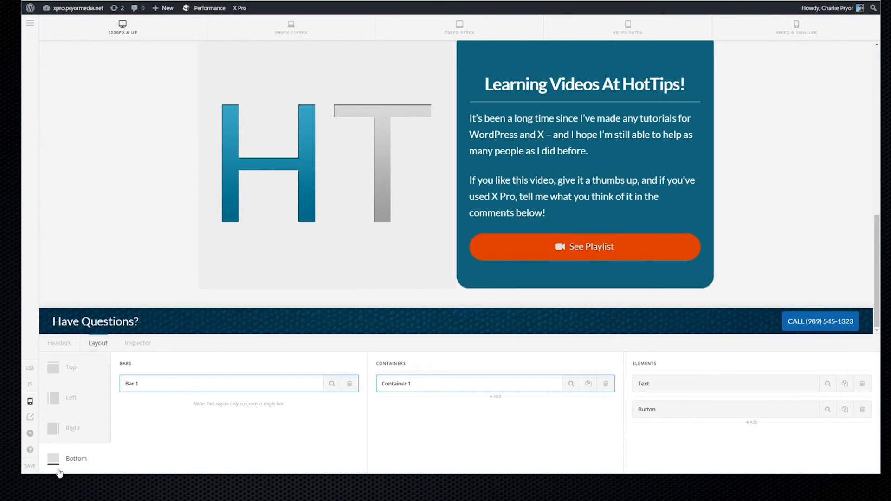
left_click(331, 384)
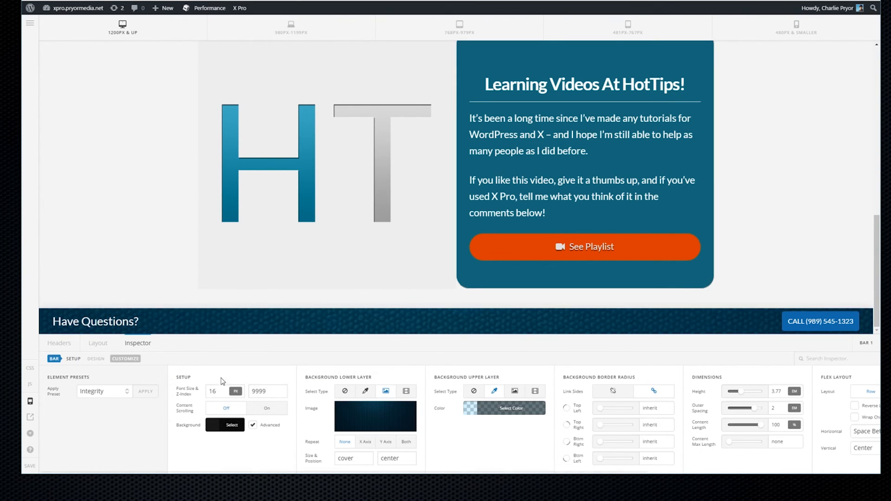
left_click(126, 360)
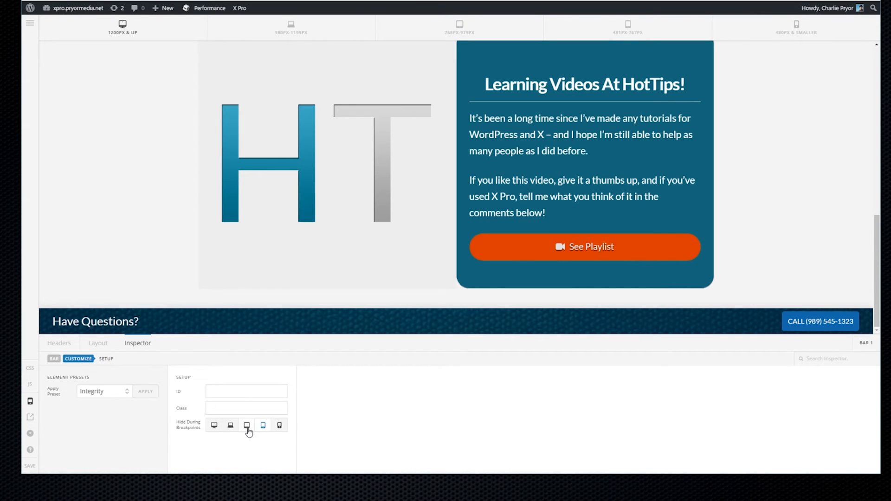
left_click(213, 426)
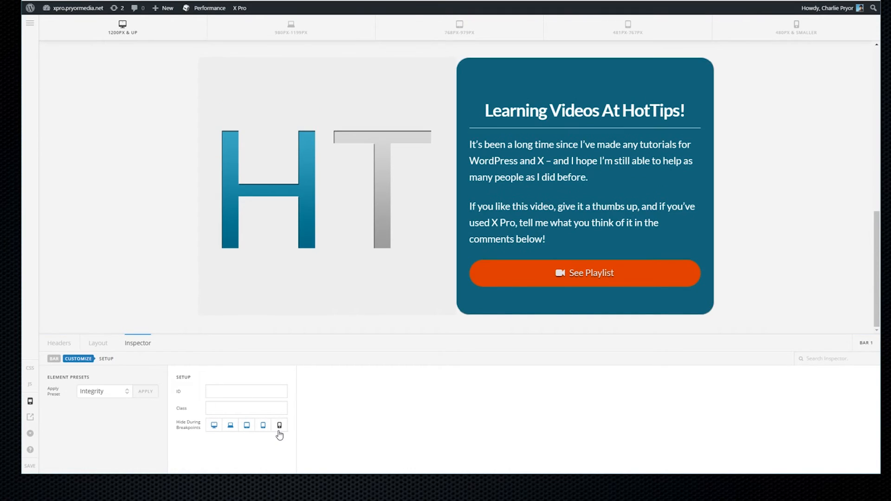
left_click(29, 467)
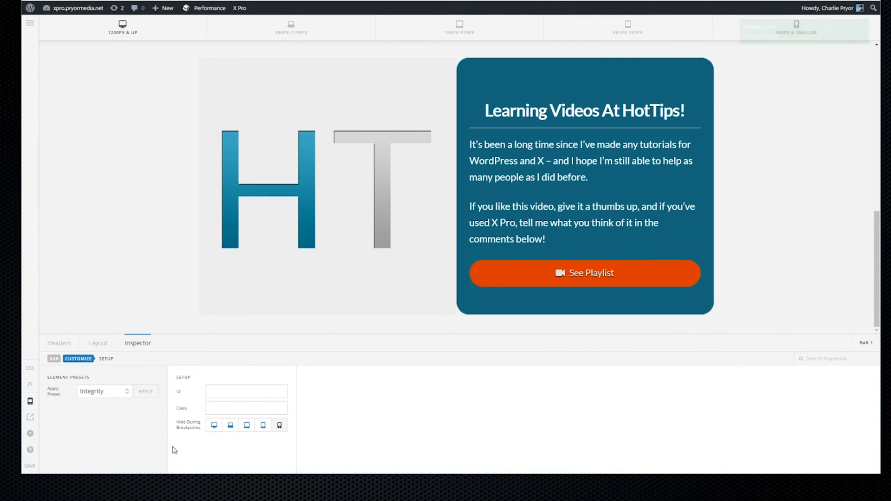
Open the live Pryor Media homepage with the saved header in Chrome
left_click(30, 417)
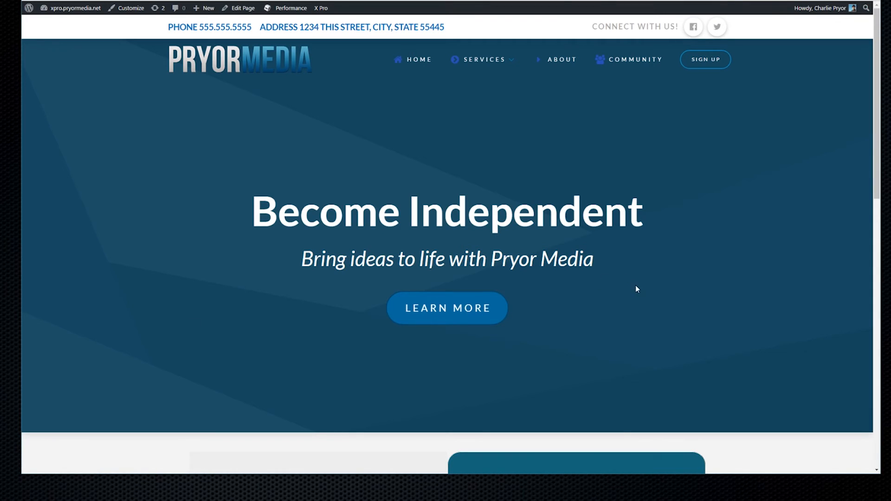
left_click(273, 26)
left_click_drag(225, 26, 435, 34)
left_click(464, 32)
left_click_drag(609, 24, 680, 26)
left_click(671, 25)
Narrow the browser window to watch the page layout reflow
mouse_move(480, 61)
mouse_move(480, 93)
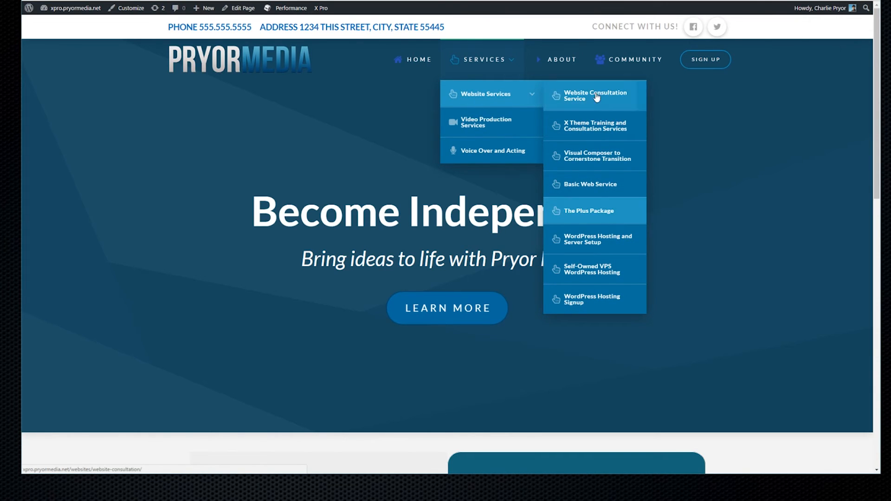
left_click_drag(881, 92, 575, 86)
Resize the browser to a tablet width where the navigation collapses into a menu toggle
left_click_drag(364, 0, 364, 17)
left_click_drag(364, 21, 364, 0)
left_click_drag(579, 451, 627, 466)
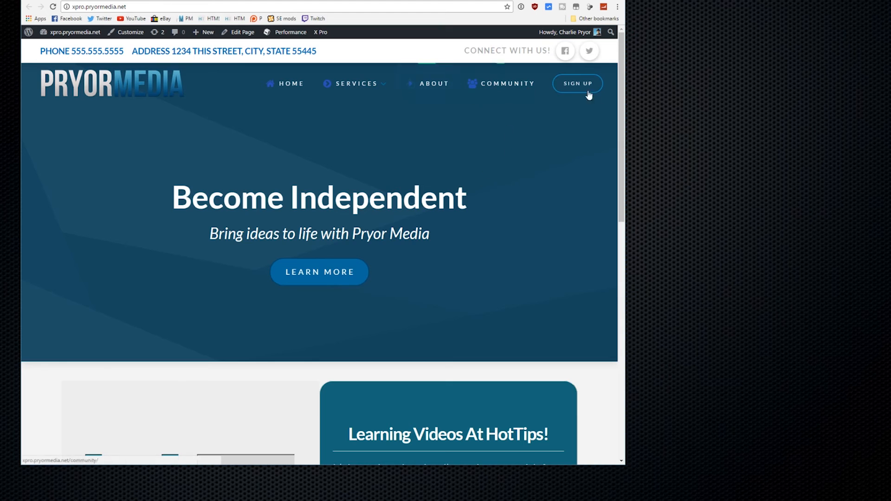
left_click_drag(626, 93, 447, 84)
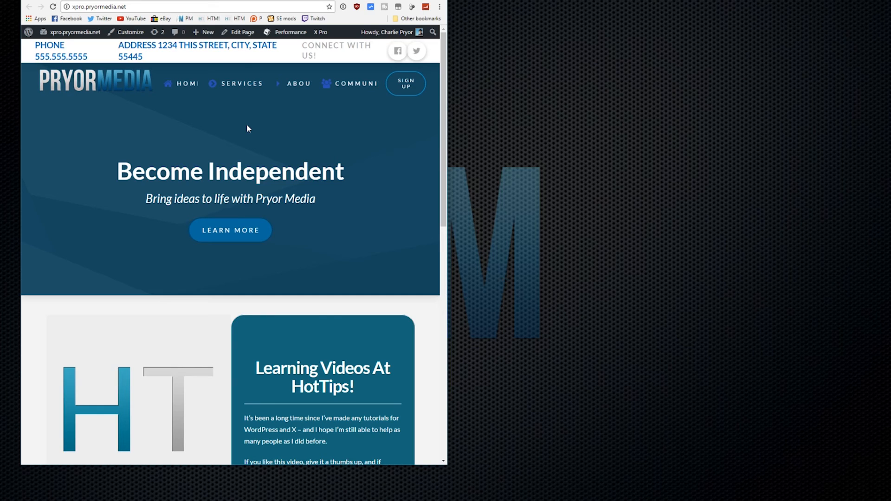
left_click_drag(454, 464, 560, 477)
scroll(369, 161, "down", 8)
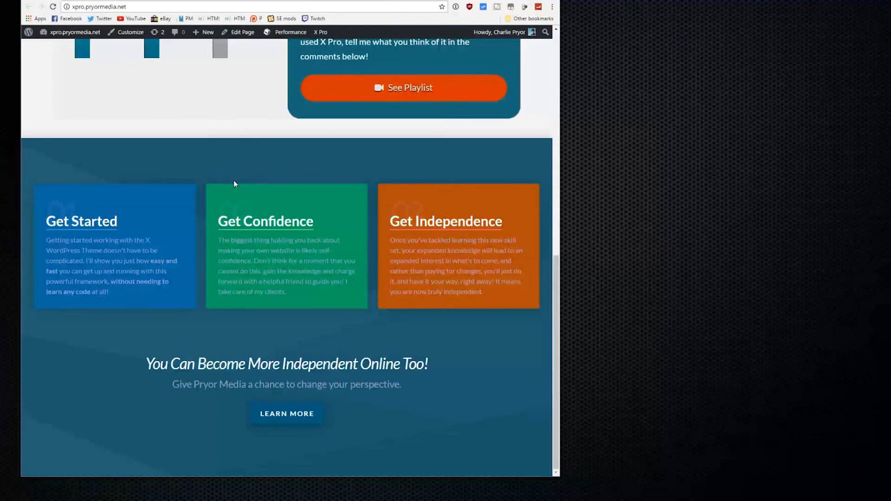
scroll(225, 345, "up", 8)
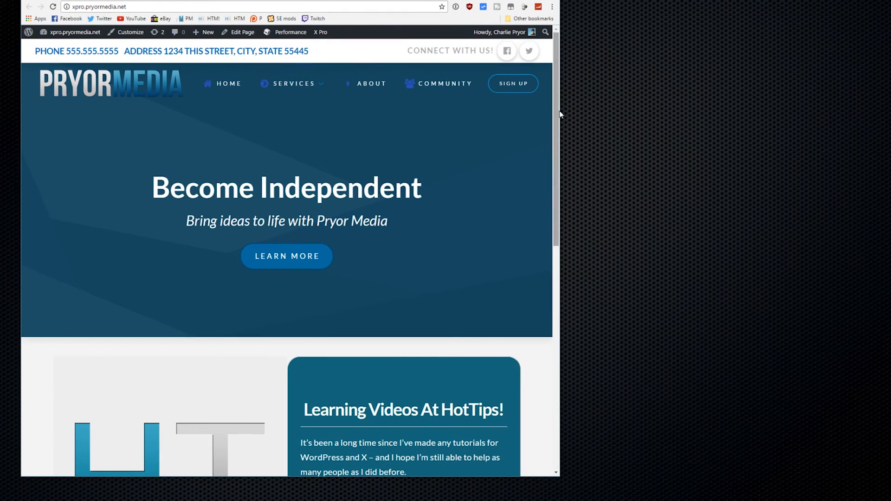
left_click_drag(560, 114, 385, 95)
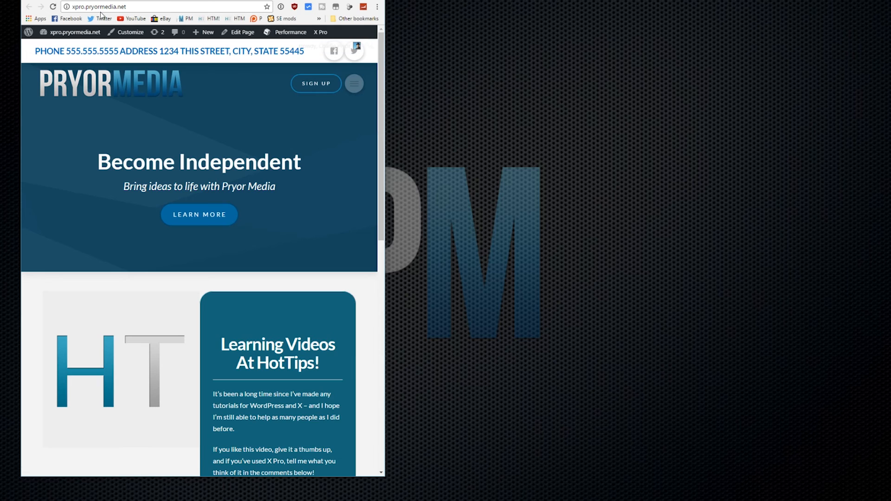
Check the Have Questions? call bar at phone width, then widen the browser back to desktop
left_click_drag(386, 136, 221, 121)
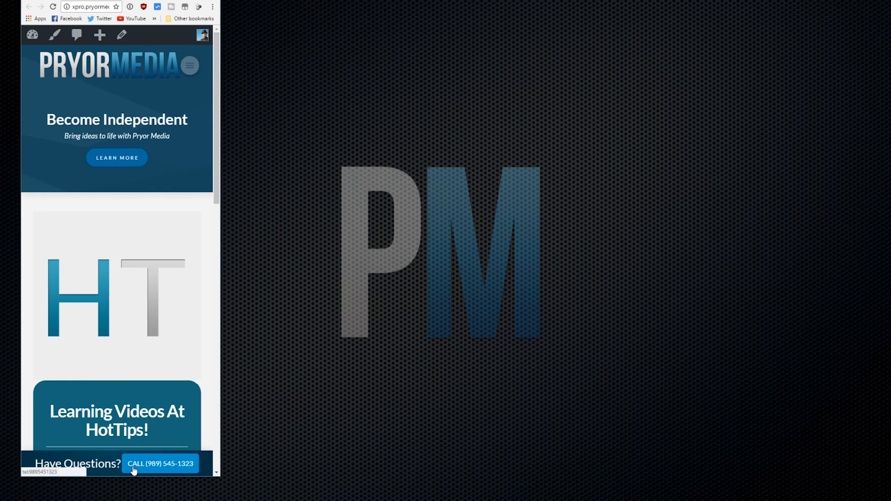
left_click_drag(121, 1, 450, 0)
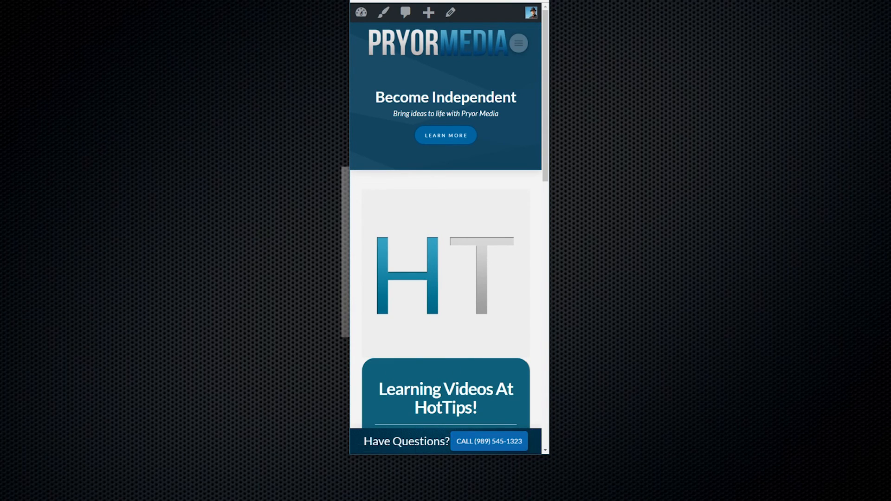
scroll(442, 421, "down", 10)
scroll(433, 275, "up", 10)
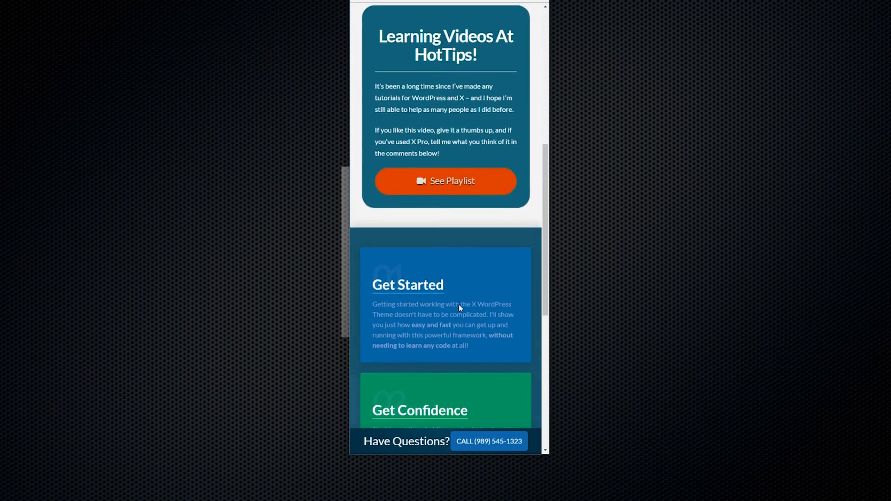
scroll(458, 304, "down", 10)
scroll(460, 303, "up", 10)
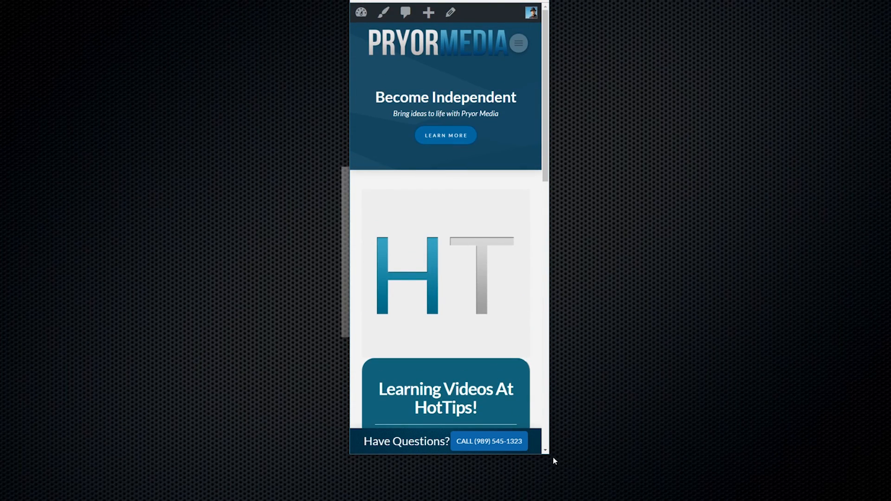
left_click_drag(550, 458, 810, 478)
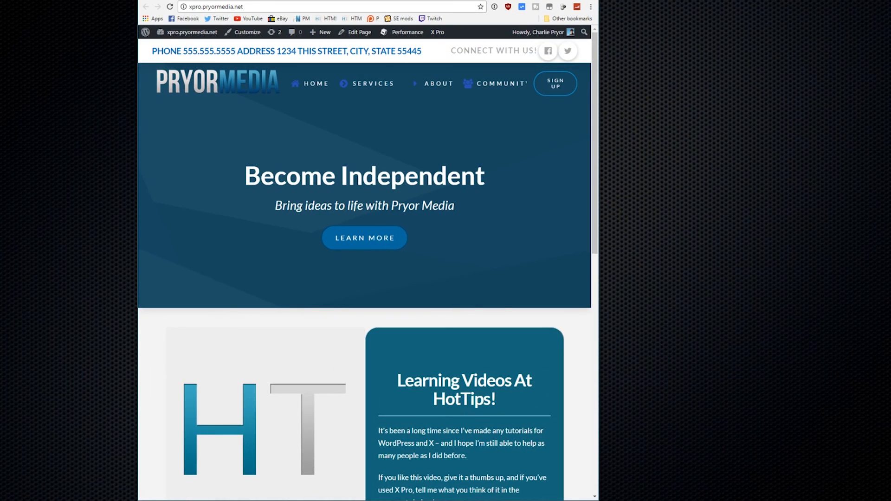
Resize the browser to desktop width and scroll the homepage, confirming the Have Questions? bar stays hidden
left_click_drag(137, 0, 0, 4)
left_click_drag(274, 13, 385, 0)
left_click_drag(707, 466, 663, 486)
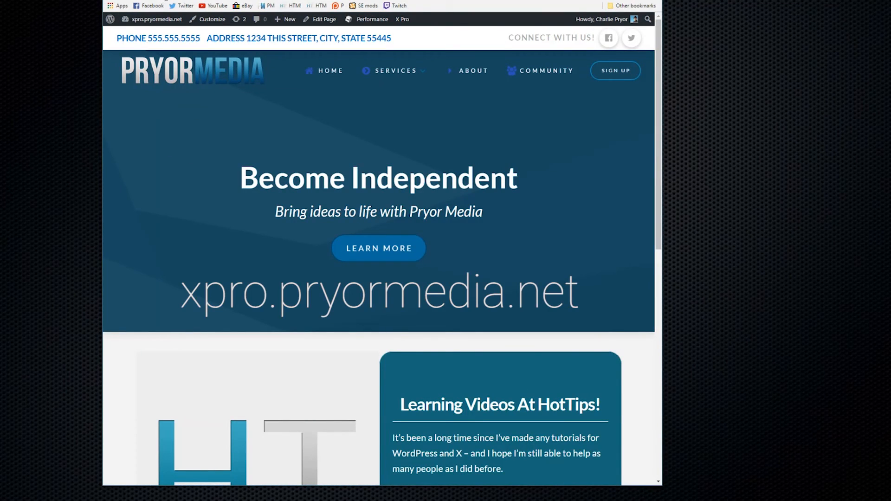
scroll(263, 168, "down", 7)
scroll(294, 319, "down", 3)
scroll(260, 299, "up", 10)
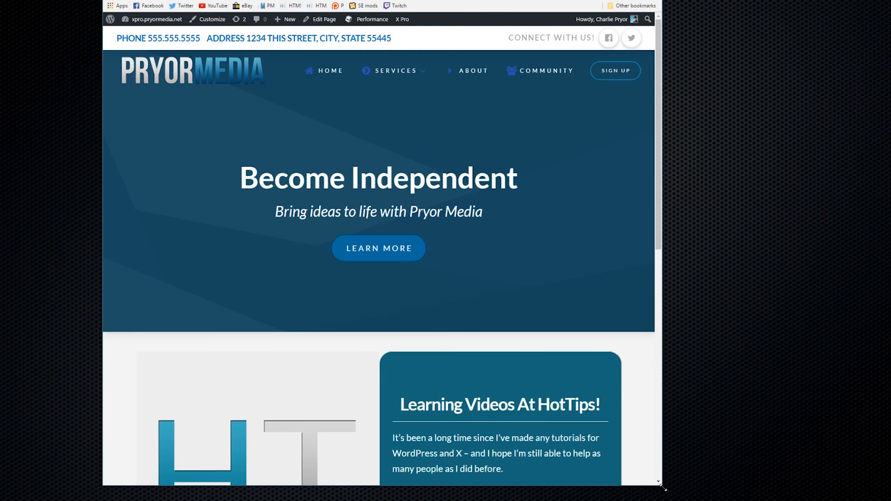
left_click_drag(664, 488, 772, 492)
scroll(397, 280, "down", 10)
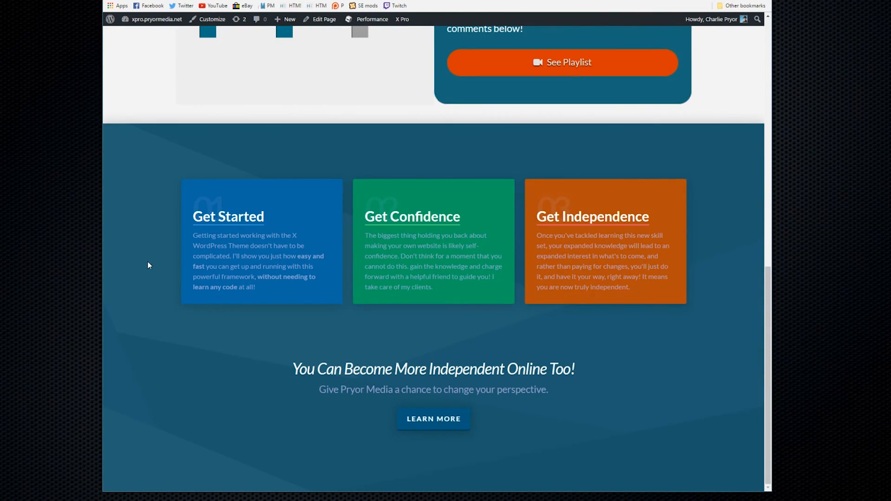
scroll(150, 266, "up", 10)
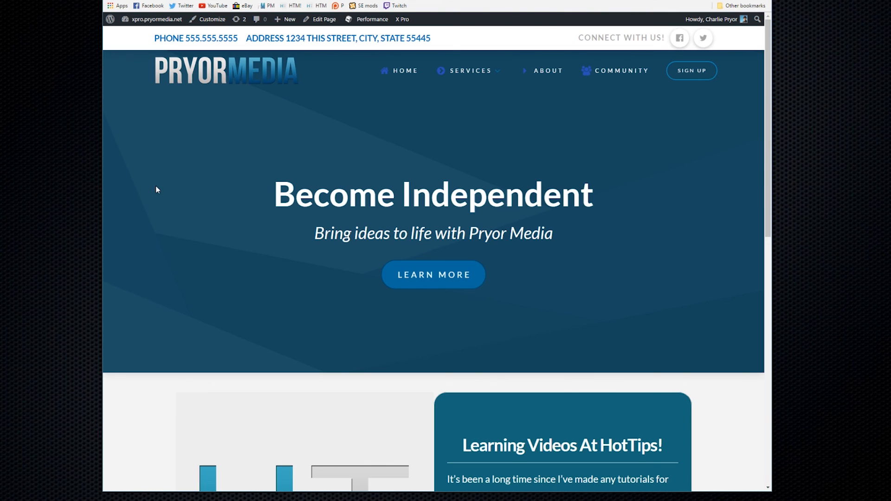
scroll(188, 247, "down", 1)
scroll(188, 249, "down", 10)
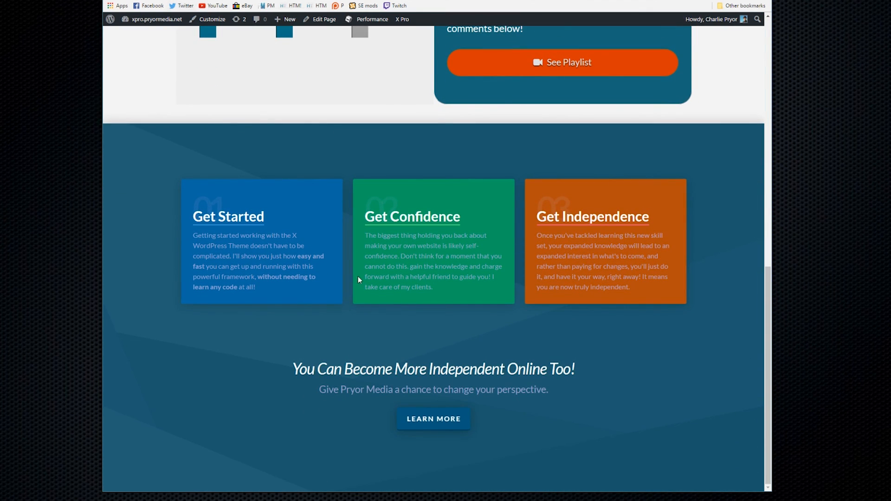
scroll(265, 383, "up", 7)
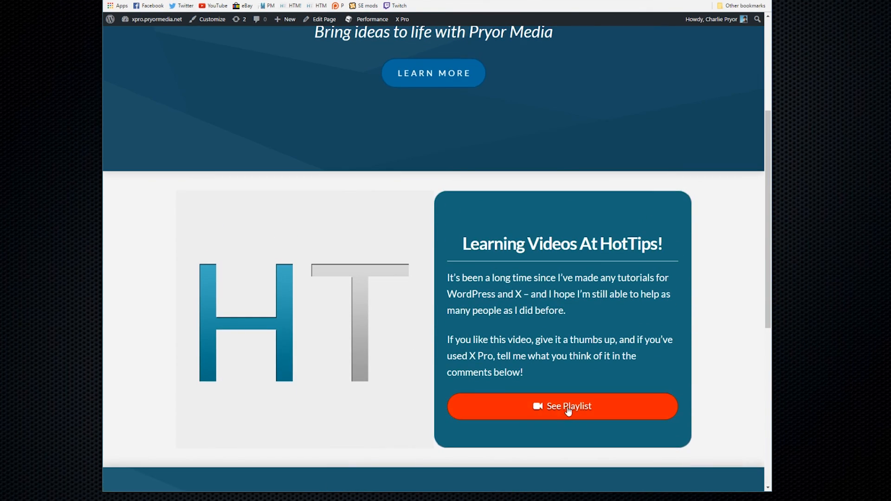
scroll(380, 345, "up", 5)
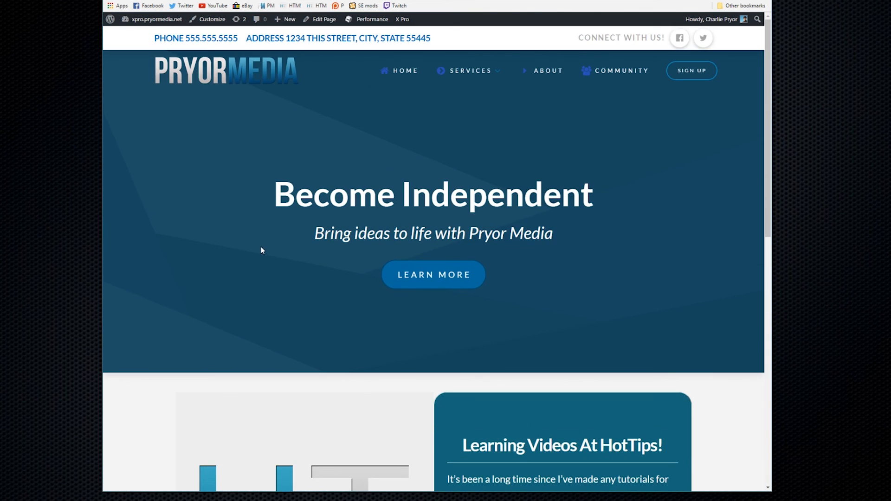